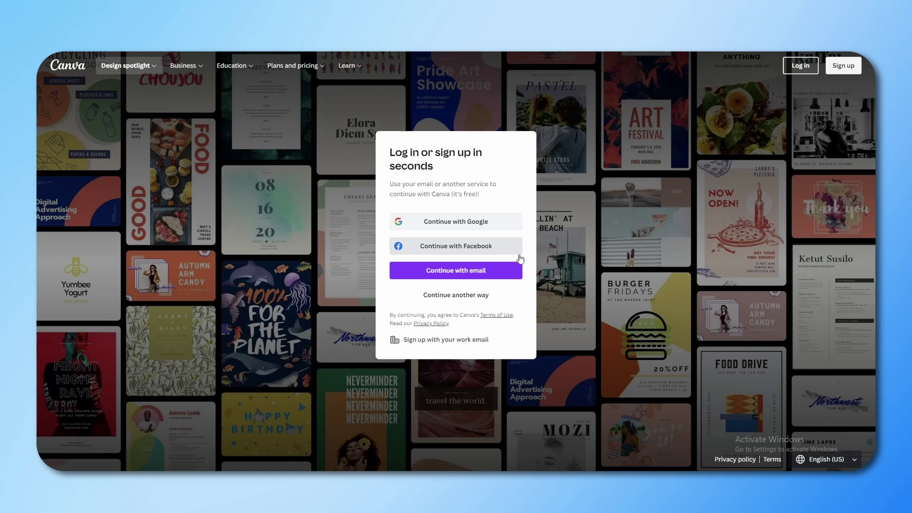
Log in to Canva with a Google account.
{"action": "left_click", "coordinate": [504, 227]}
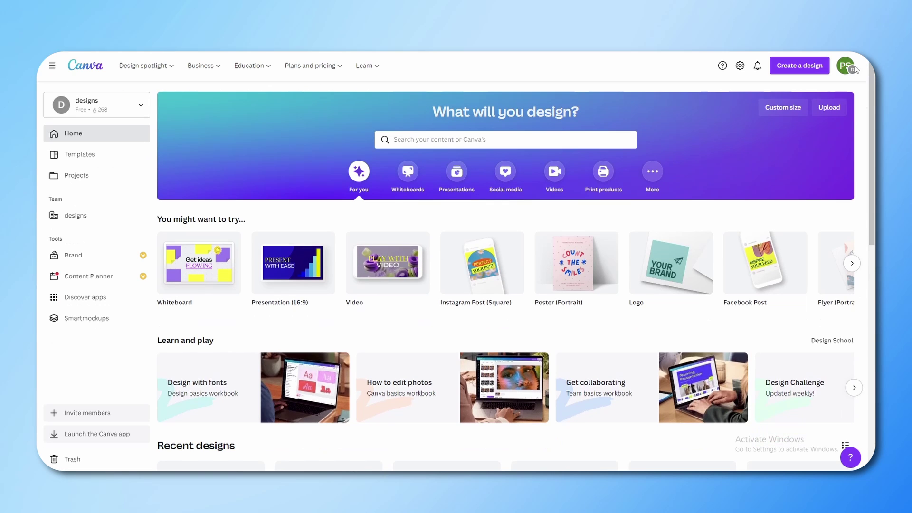
{"action": "scroll", "coordinate": [519, 217], "scroll_direction": "down", "scroll_amount": 1}
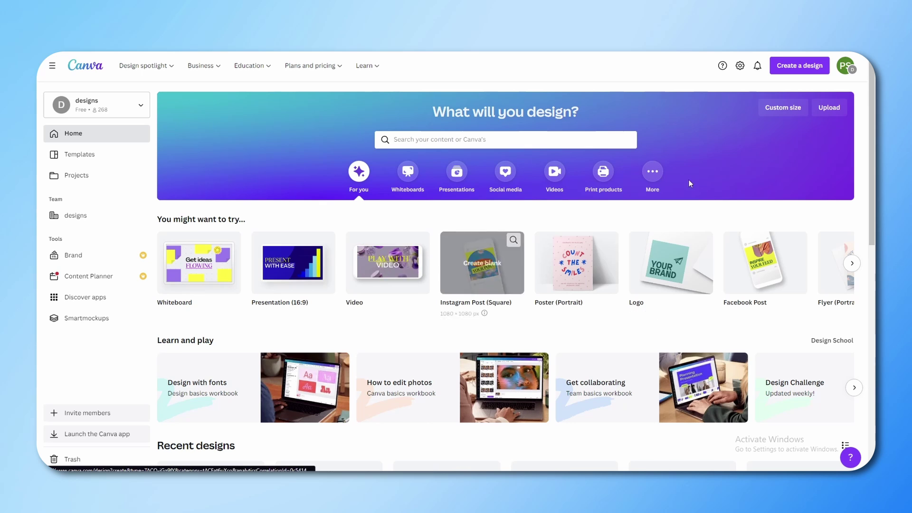
Look through the suggested formats for creating a new design.
{"action": "left_click", "coordinate": [809, 70]}
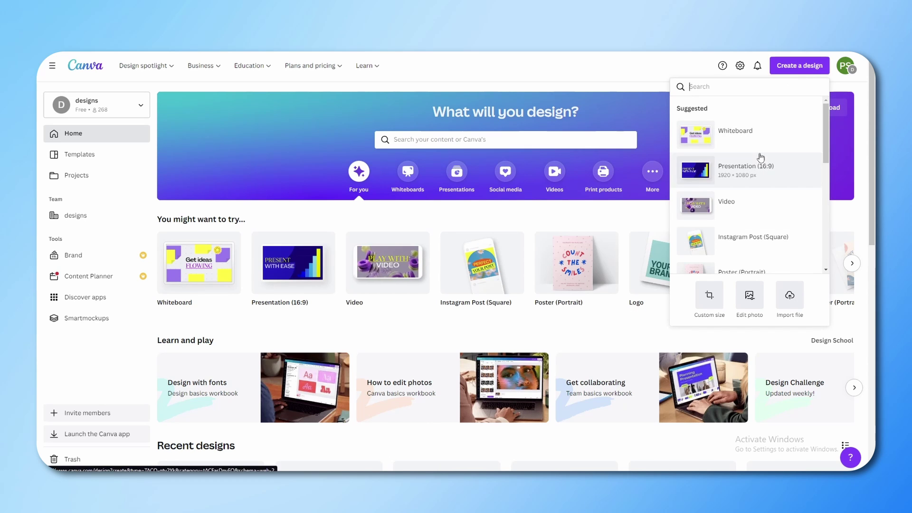
{"action": "scroll", "coordinate": [760, 157], "scroll_direction": "down", "scroll_amount": 2}
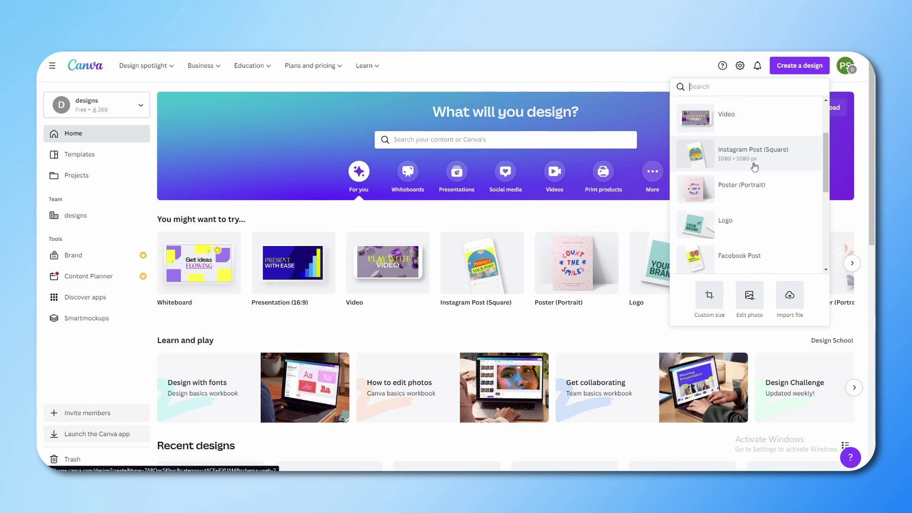
{"action": "scroll", "coordinate": [755, 166], "scroll_direction": "up", "scroll_amount": 2}
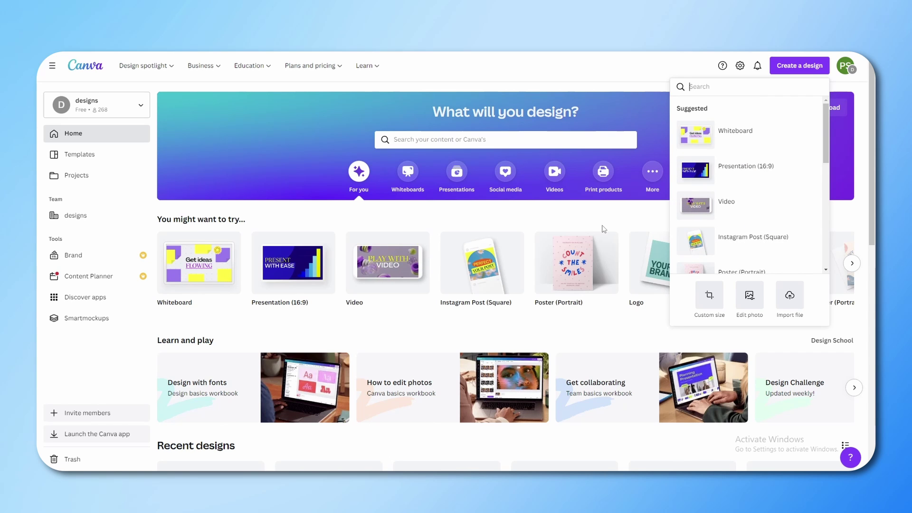
Open the image A1Ozypr5jqL._RI_ from the computer in the photo editor and view it enlarged.
{"action": "left_click", "coordinate": [798, 66]}
{"action": "left_click", "coordinate": [798, 67]}
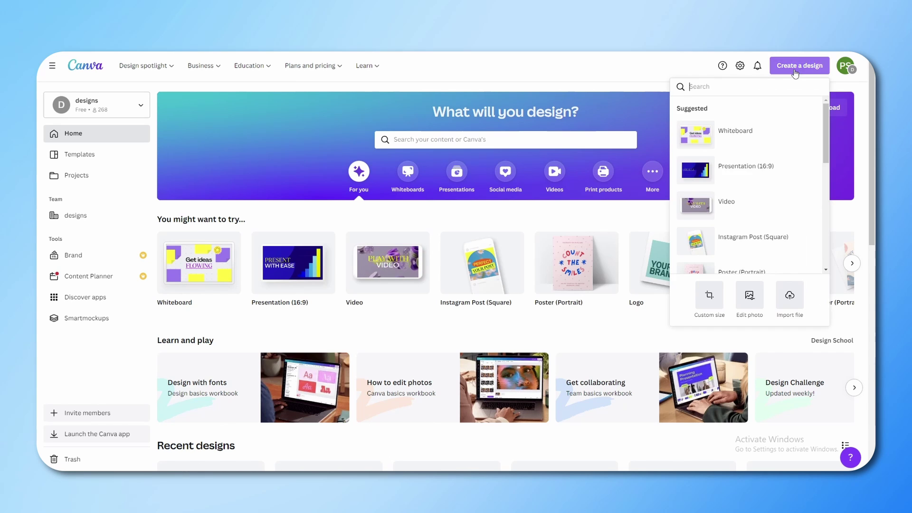
{"action": "left_click", "coordinate": [755, 308]}
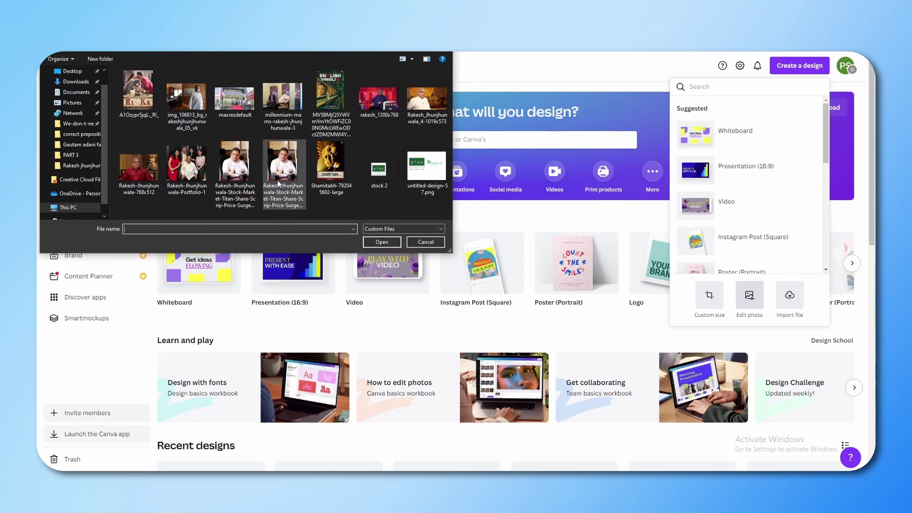
{"action": "double_click", "coordinate": [147, 102]}
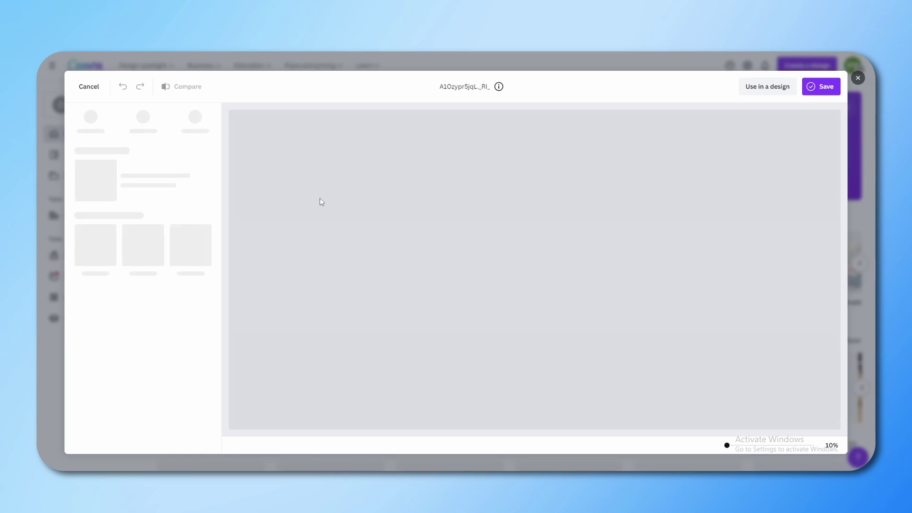
{"action": "scroll", "coordinate": [569, 210], "scroll_direction": "down", "scroll_amount": 3}
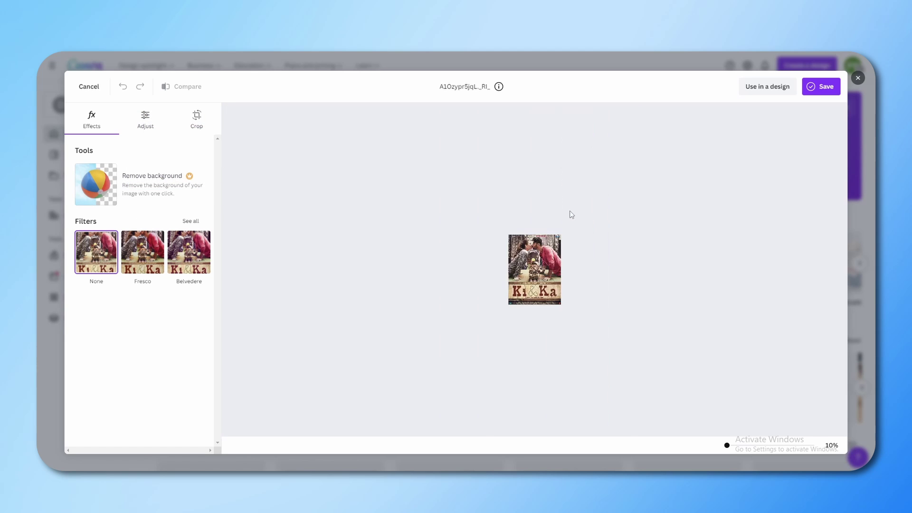
{"action": "scroll", "coordinate": [569, 210], "scroll_direction": "up", "scroll_amount": 4}
{"action": "scroll", "coordinate": [569, 209], "scroll_direction": "down", "scroll_amount": 1}
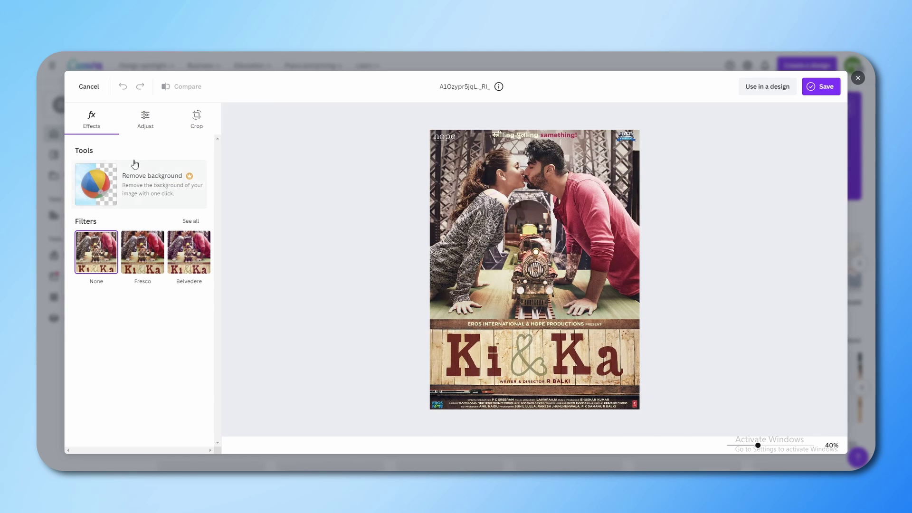
Examine the photo editor's adjustment, crop and filter options, and close the editor without saving.
{"action": "left_click", "coordinate": [143, 120]}
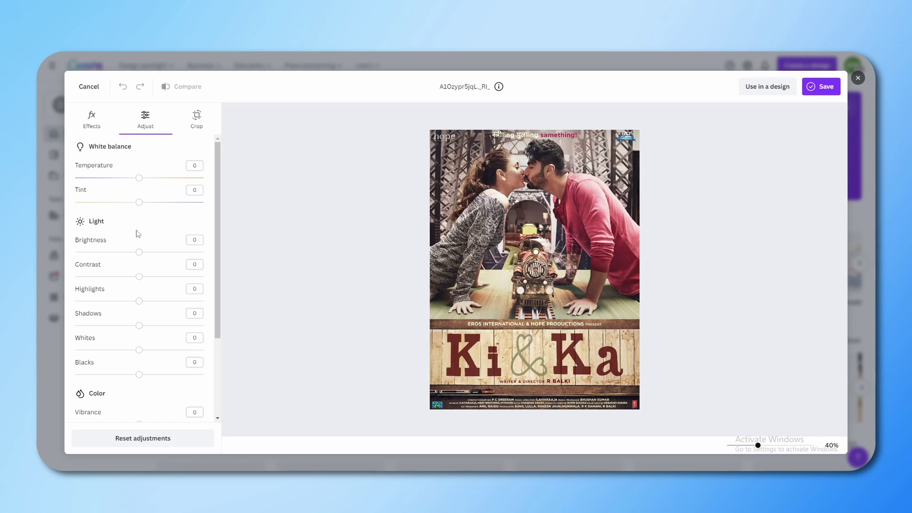
{"action": "scroll", "coordinate": [138, 232], "scroll_direction": "down", "scroll_amount": 1}
{"action": "left_click", "coordinate": [196, 121]}
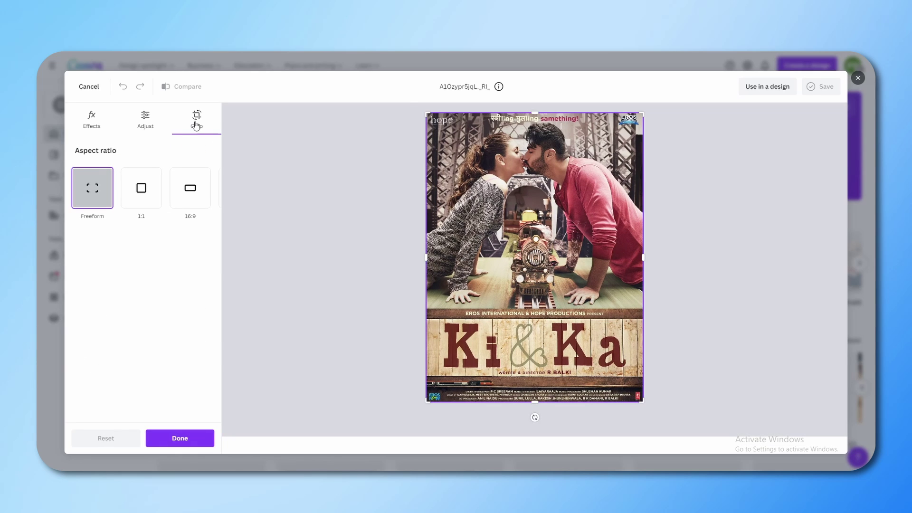
{"action": "left_click", "coordinate": [145, 122]}
{"action": "left_click", "coordinate": [196, 119]}
{"action": "left_click", "coordinate": [145, 119]}
{"action": "left_click", "coordinate": [92, 120]}
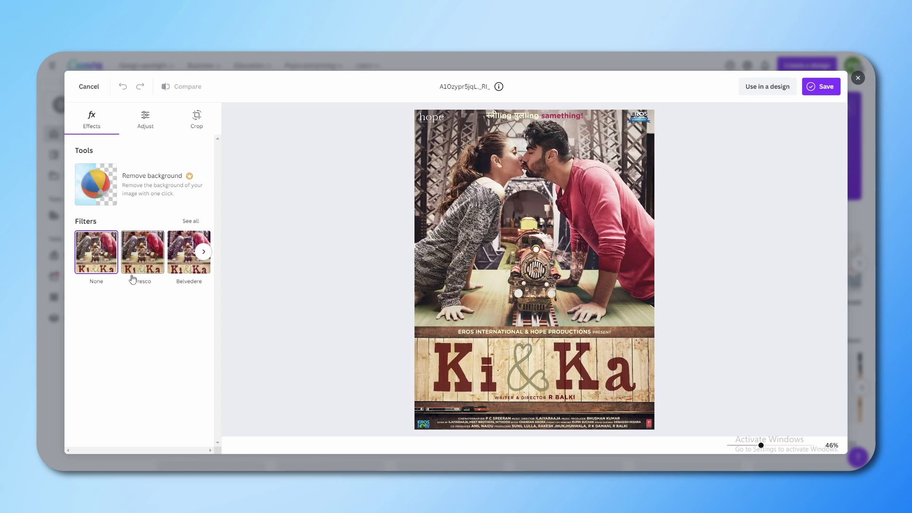
{"action": "left_click", "coordinate": [204, 252]}
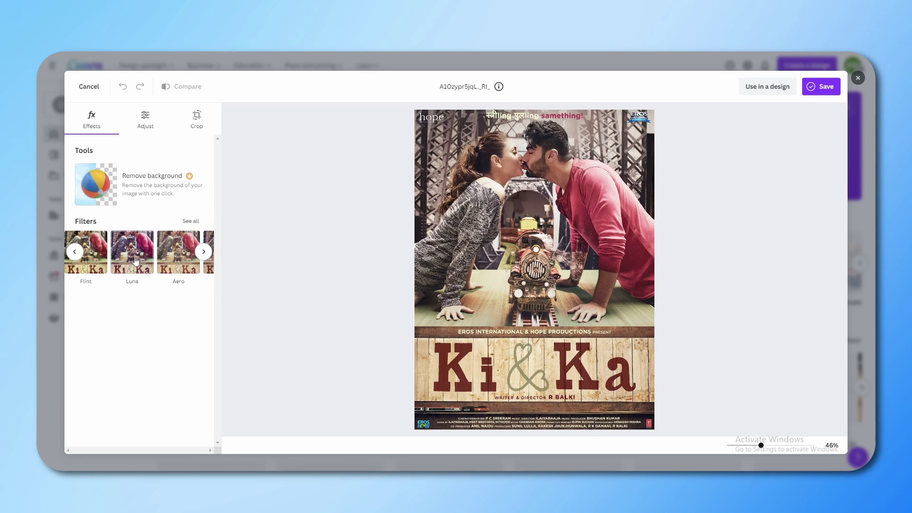
{"action": "left_click", "coordinate": [858, 78]}
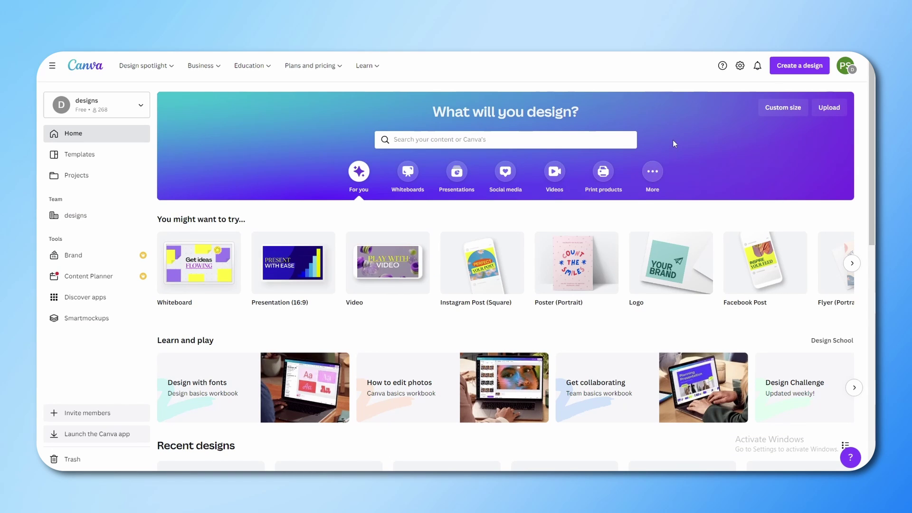
Create a blank Instagram Post (Square) design and dismiss the Magic commands tour.
{"action": "mouse_move", "coordinate": [520, 241]}
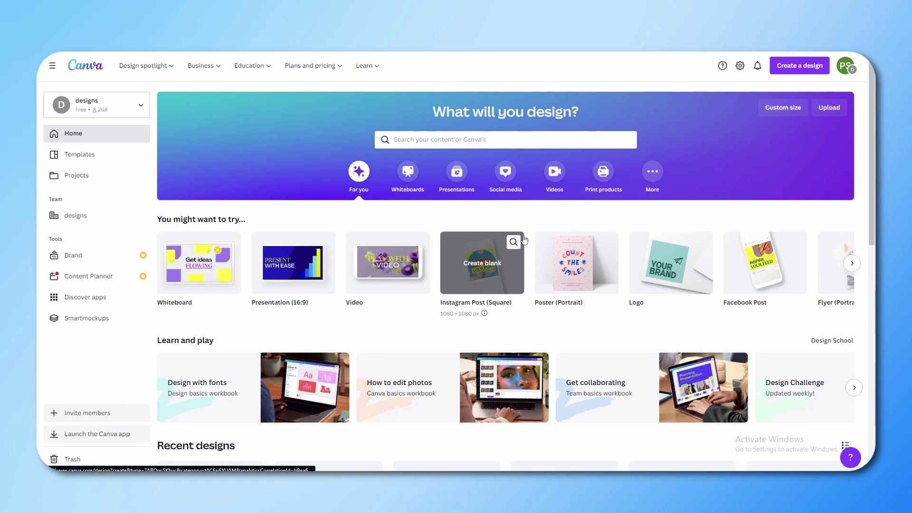
{"action": "left_click", "coordinate": [483, 273]}
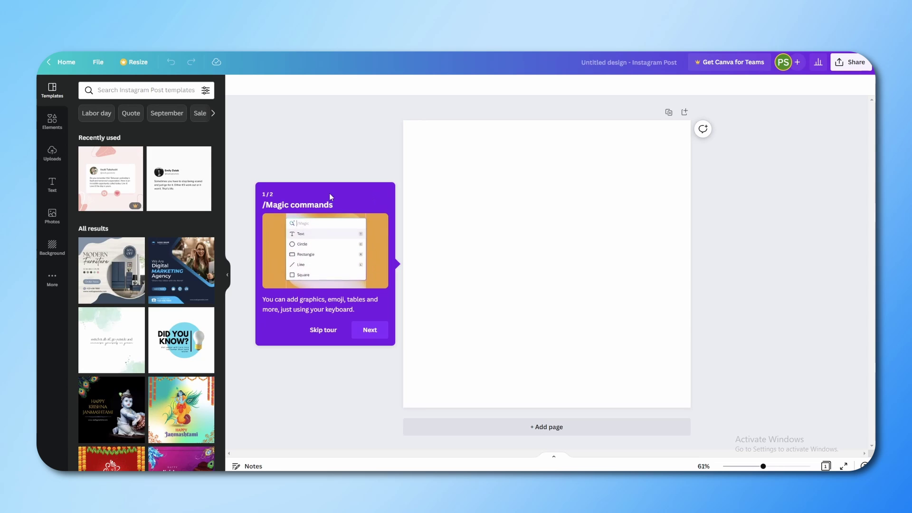
{"action": "scroll", "coordinate": [101, 189], "scroll_direction": "down", "scroll_amount": 4}
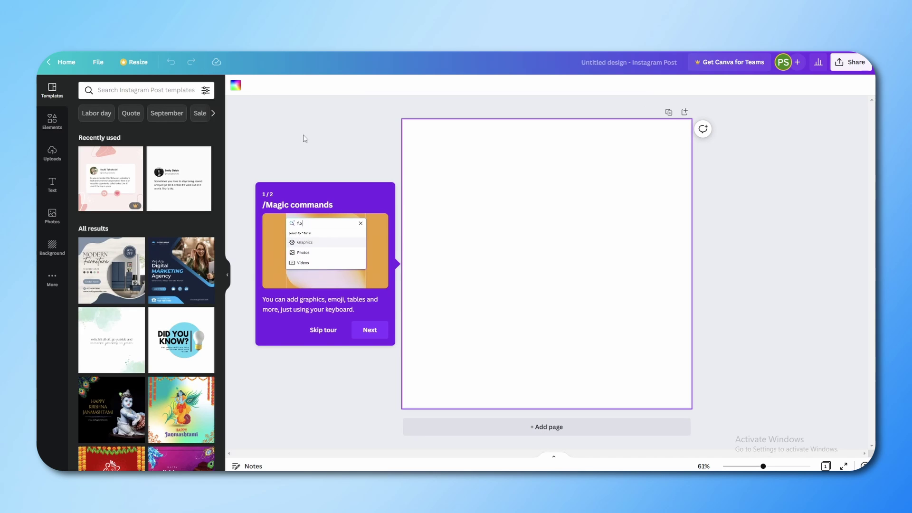
{"action": "left_click", "coordinate": [386, 187]}
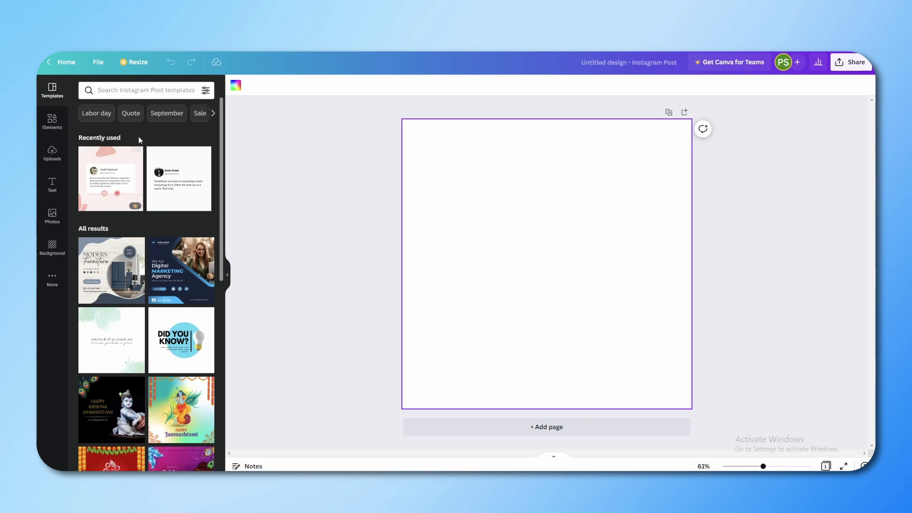
Look over the recently used and suggested Instagram Post templates.
{"action": "scroll", "coordinate": [139, 147], "scroll_direction": "down", "scroll_amount": 1}
{"action": "scroll", "coordinate": [141, 145], "scroll_direction": "up", "scroll_amount": 1}
{"action": "scroll", "coordinate": [140, 147], "scroll_direction": "down", "scroll_amount": 1}
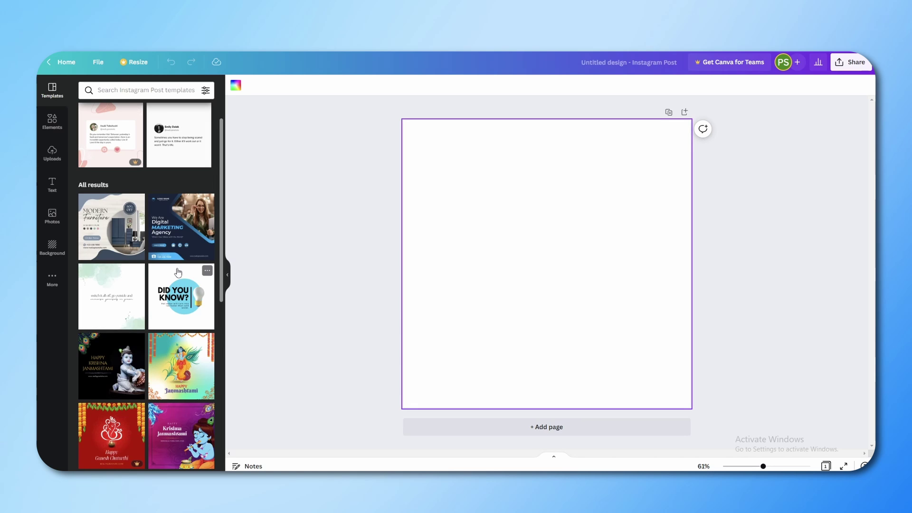
{"action": "scroll", "coordinate": [179, 272], "scroll_direction": "up", "scroll_amount": 1}
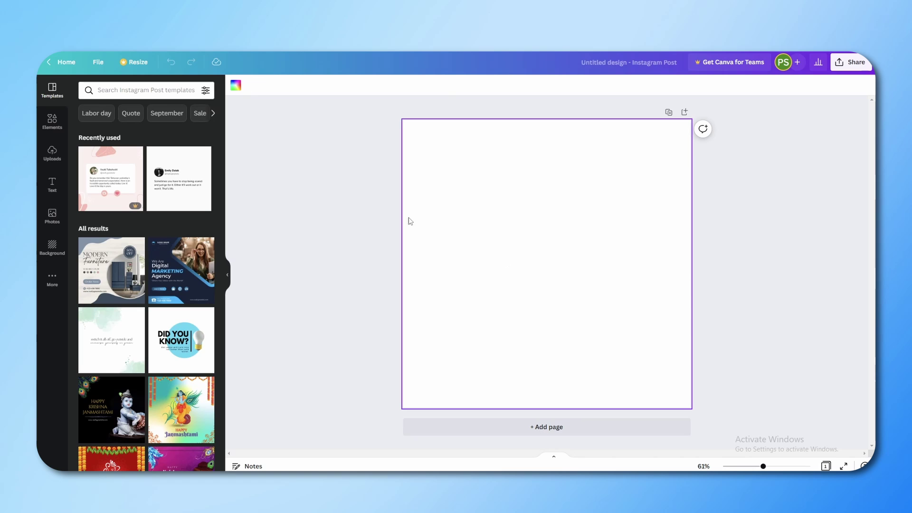
Review the design's sharing options, the full list of publishing options and the member access settings, and close them.
{"action": "left_click", "coordinate": [841, 67]}
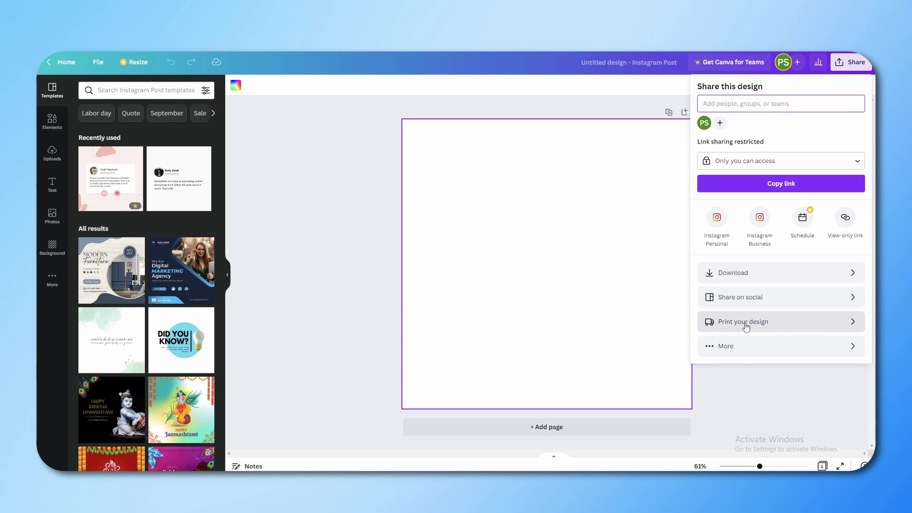
{"action": "left_click", "coordinate": [741, 351]}
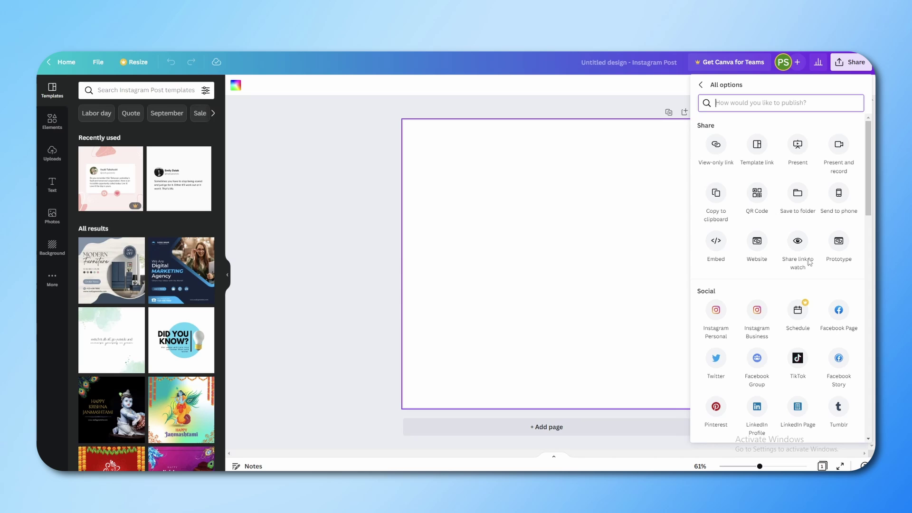
{"action": "left_click", "coordinate": [701, 85]}
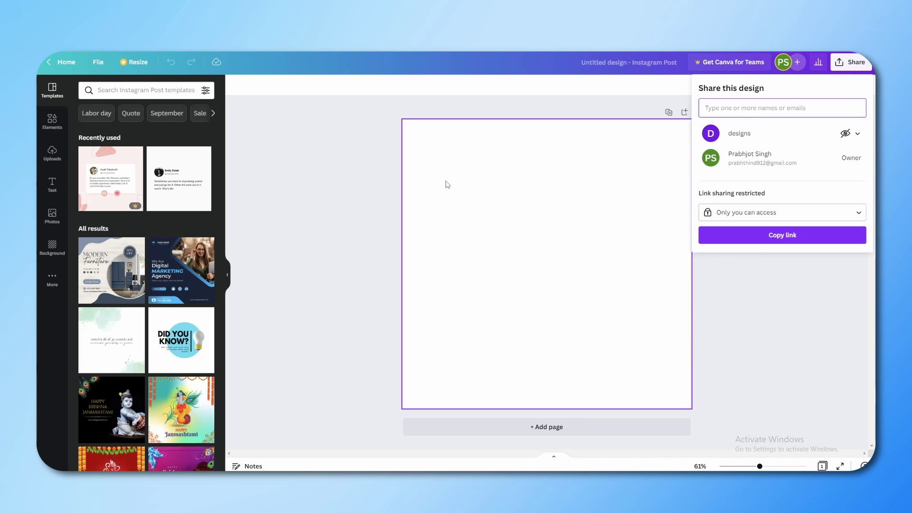
{"action": "left_click", "coordinate": [341, 187]}
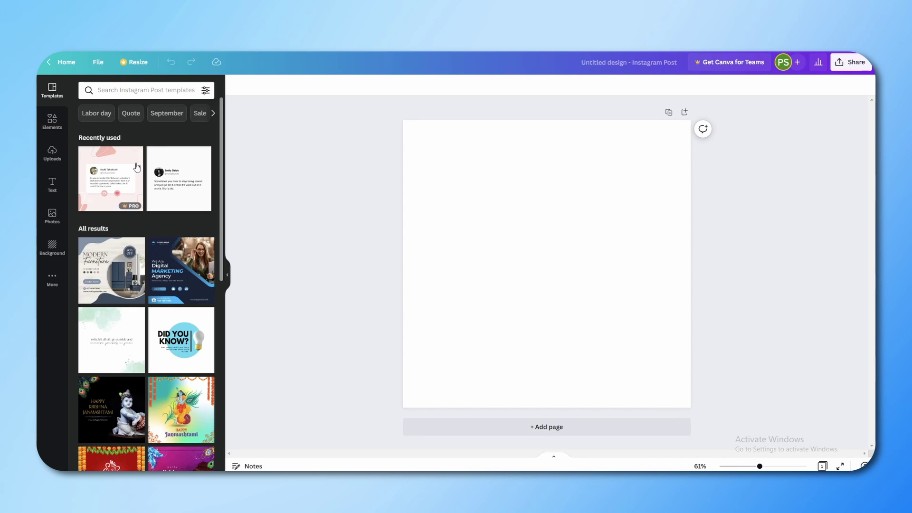
Browse the general Instagram Post templates and filter them by the School category.
{"action": "scroll", "coordinate": [147, 180], "scroll_direction": "down", "scroll_amount": 6}
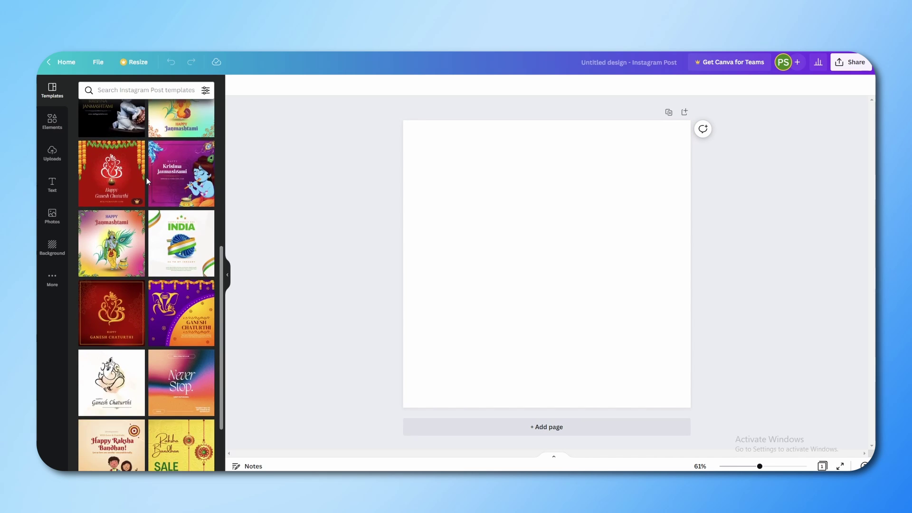
{"action": "scroll", "coordinate": [147, 180], "scroll_direction": "down", "scroll_amount": 3}
{"action": "scroll", "coordinate": [146, 181], "scroll_direction": "down", "scroll_amount": 5}
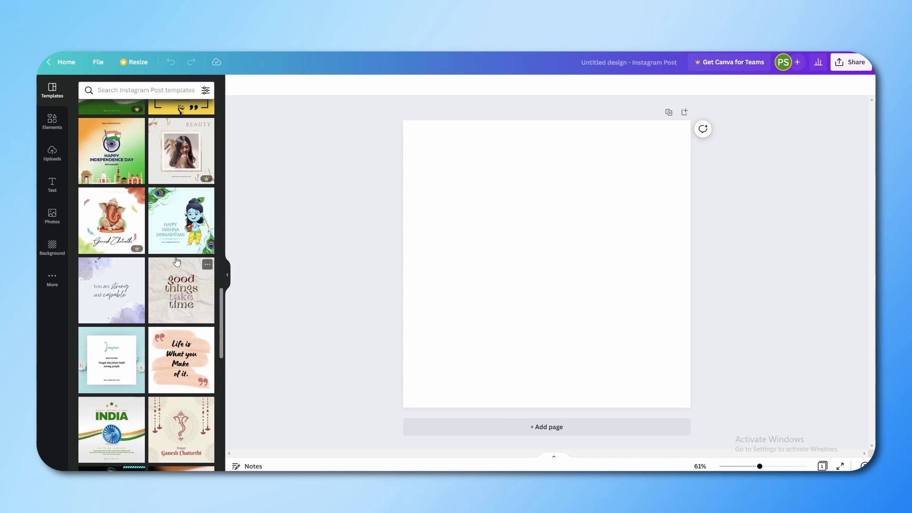
{"action": "scroll", "coordinate": [186, 251], "scroll_direction": "up", "scroll_amount": 15}
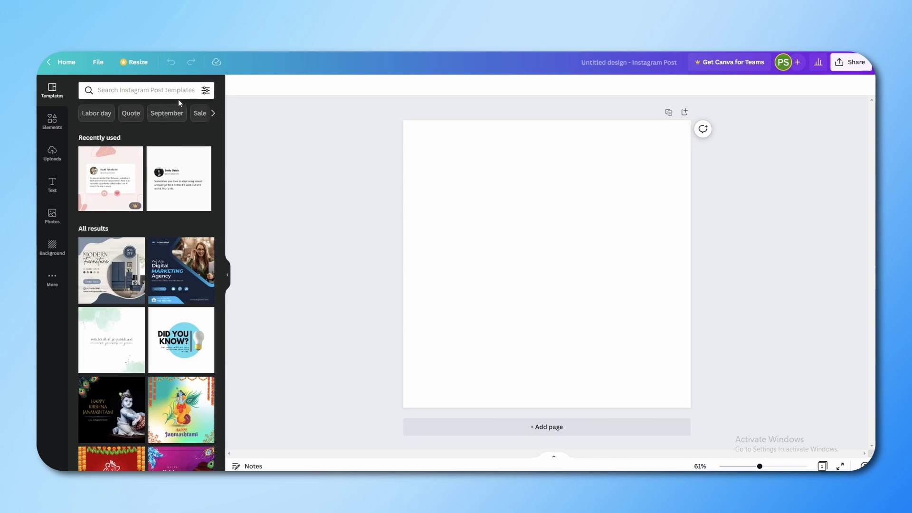
{"action": "left_click", "coordinate": [211, 114]}
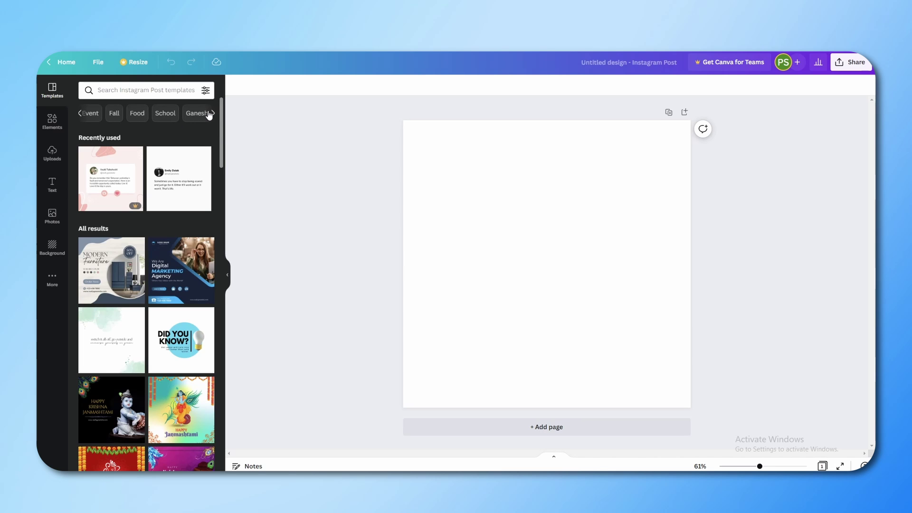
{"action": "left_click", "coordinate": [160, 115]}
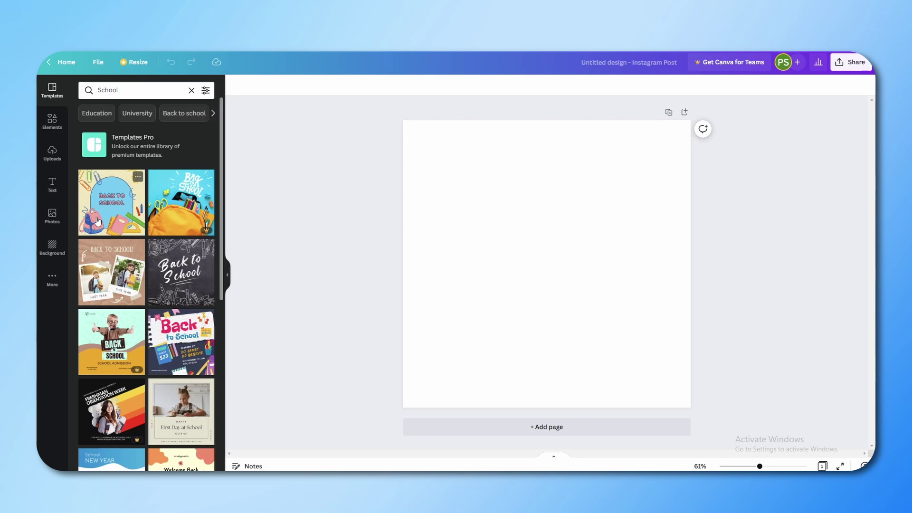
Look through the School templates for the Instagram post.
{"action": "scroll", "coordinate": [135, 213], "scroll_direction": "down", "scroll_amount": 3}
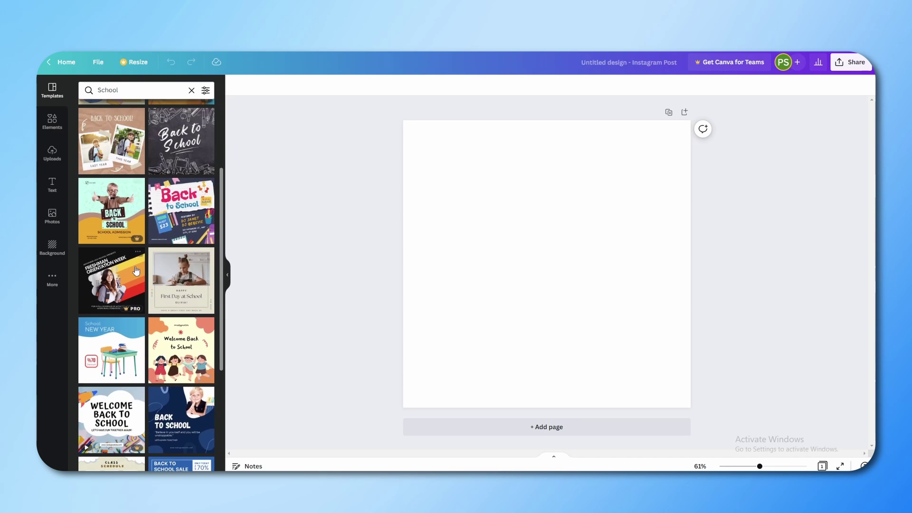
{"action": "scroll", "coordinate": [135, 196], "scroll_direction": "down", "scroll_amount": 1}
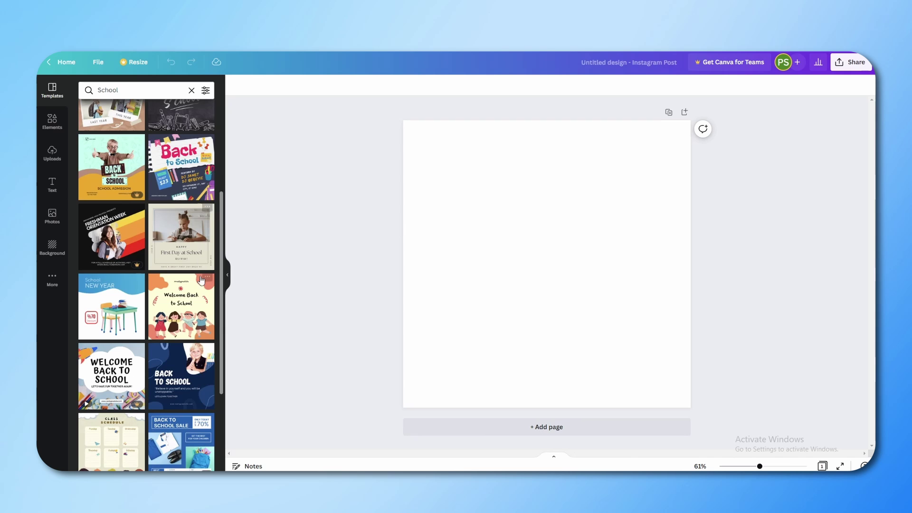
{"action": "scroll", "coordinate": [201, 280], "scroll_direction": "down", "scroll_amount": 2}
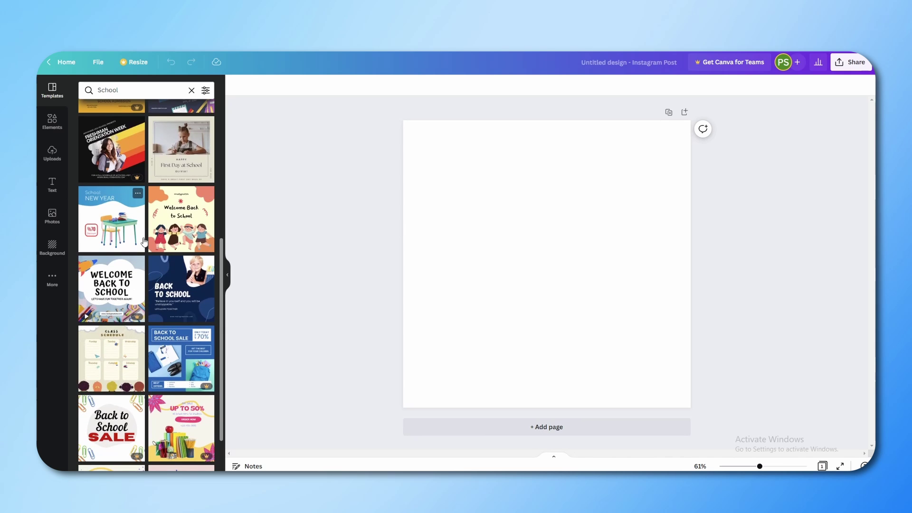
{"action": "scroll", "coordinate": [142, 256], "scroll_direction": "down", "scroll_amount": 1}
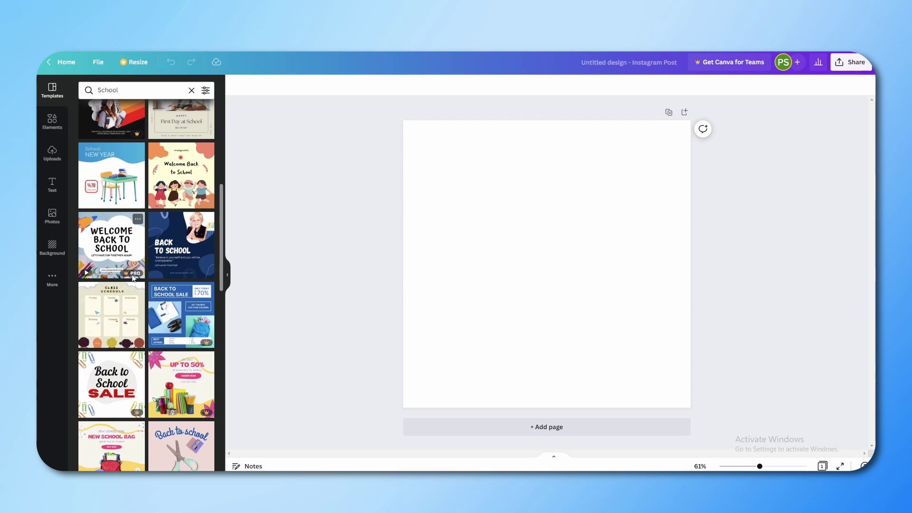
{"action": "scroll", "coordinate": [135, 328], "scroll_direction": "down", "scroll_amount": 2}
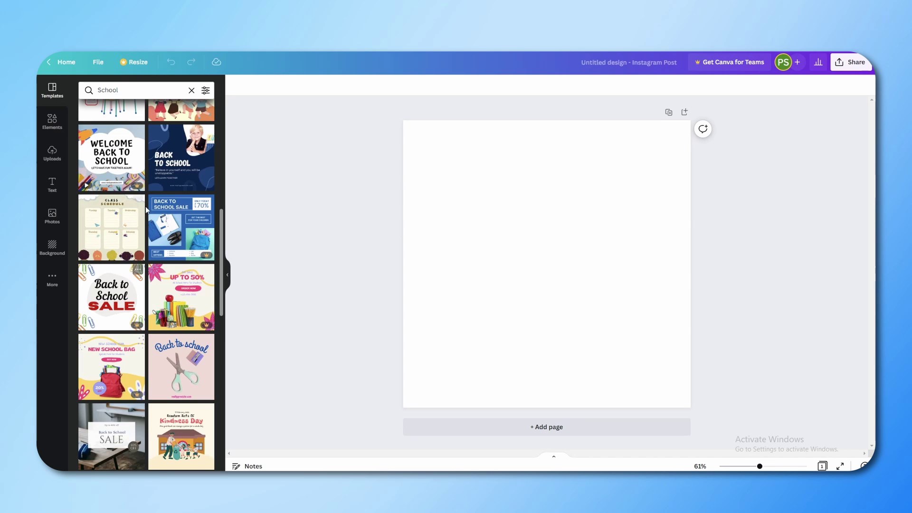
Apply the "Back to School SALE" template with the classroom desk photo to the Instagram post.
{"action": "scroll", "coordinate": [128, 311], "scroll_direction": "down", "scroll_amount": 3}
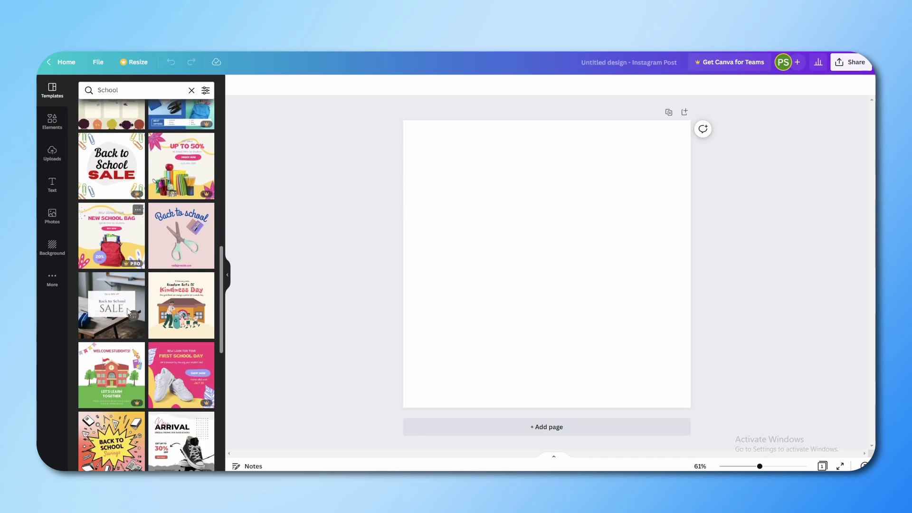
{"action": "scroll", "coordinate": [125, 307], "scroll_direction": "down", "scroll_amount": 3}
{"action": "left_click", "coordinate": [97, 191]}
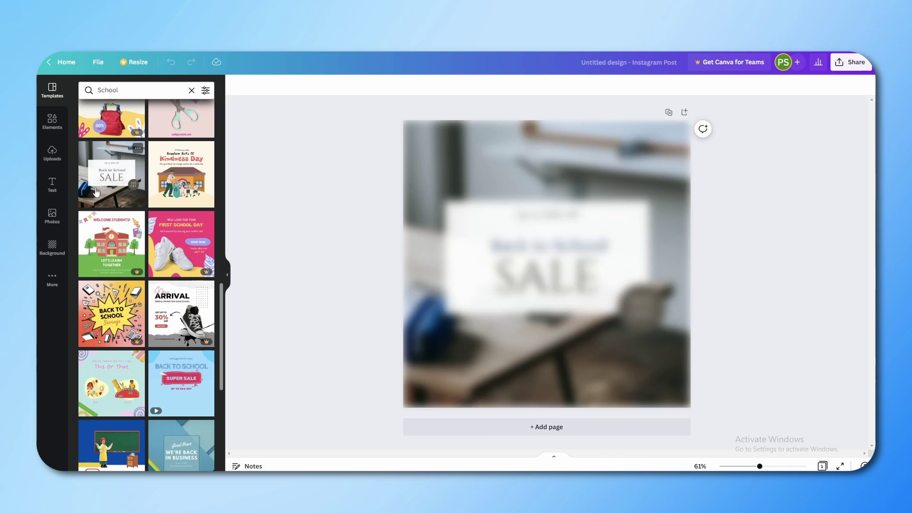
{"action": "left_click", "coordinate": [419, 229]}
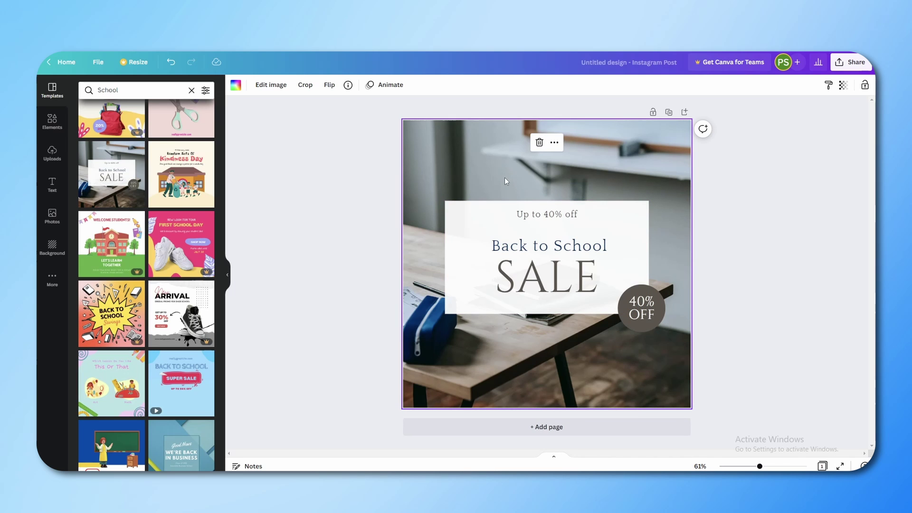
Replace the "Back to School" heading with the text "Happy school days".
{"action": "left_click", "coordinate": [565, 248]}
{"action": "double_click", "coordinate": [565, 247]}
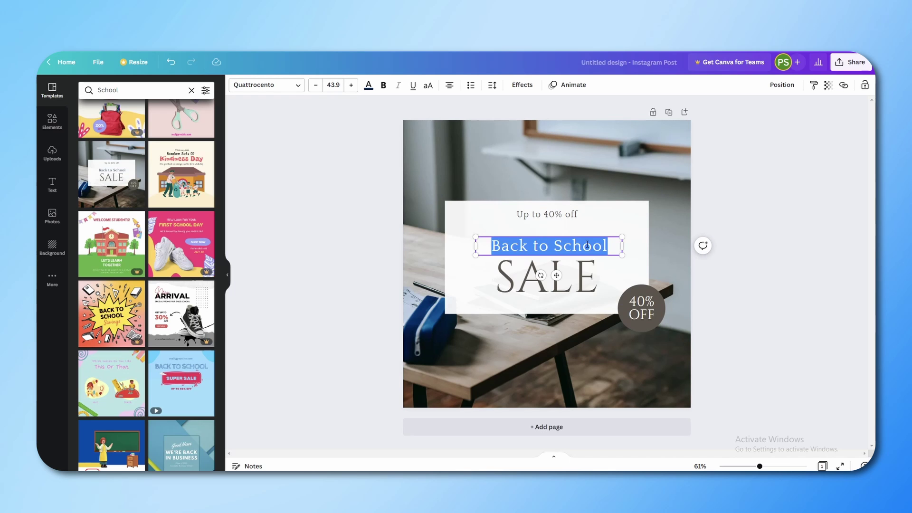
{"action": "type", "text": "Haopp"}
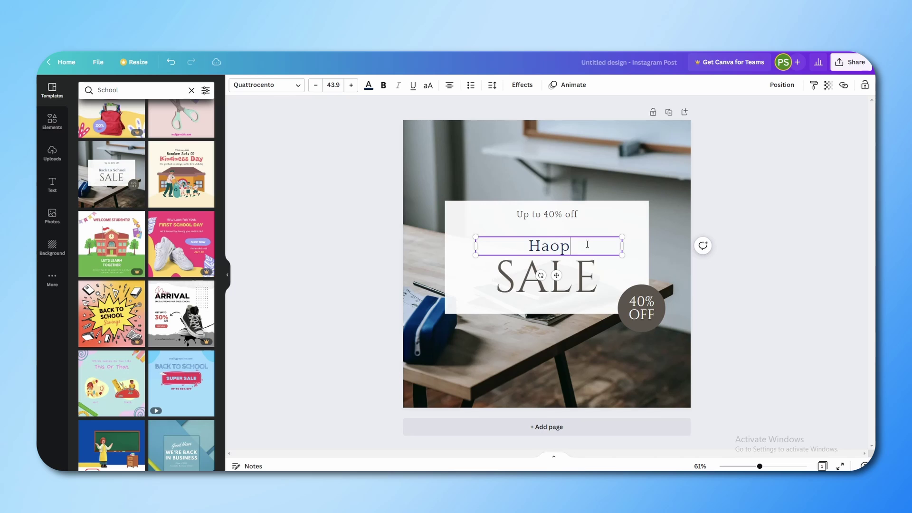
{"action": "key", "text": "BackSpace"}
{"action": "key", "text": "BackSpace"}
{"action": "key", "text": "BackSpace"}
{"action": "type", "text": "ppy sch"}
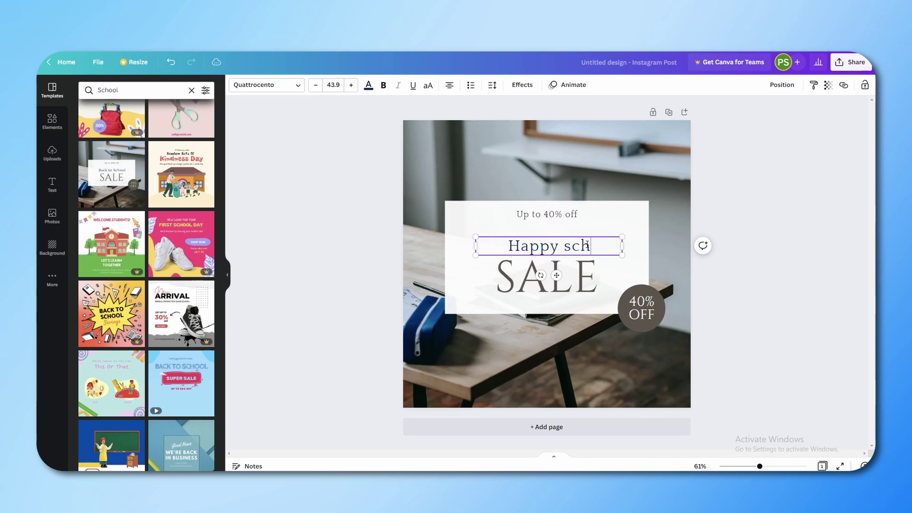
{"action": "type", "text": "ool days"}
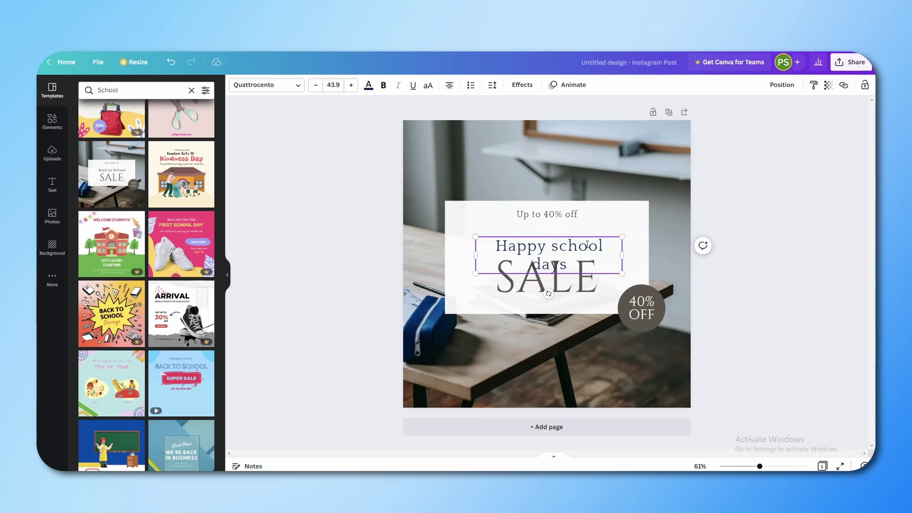
Widen the heading's text box so that its text fits on a single line.
{"action": "left_click_drag", "start_coordinate": [621, 255], "coordinate": [637, 255]}
{"action": "left_click", "coordinate": [637, 260]}
{"action": "left_click", "coordinate": [612, 247]}
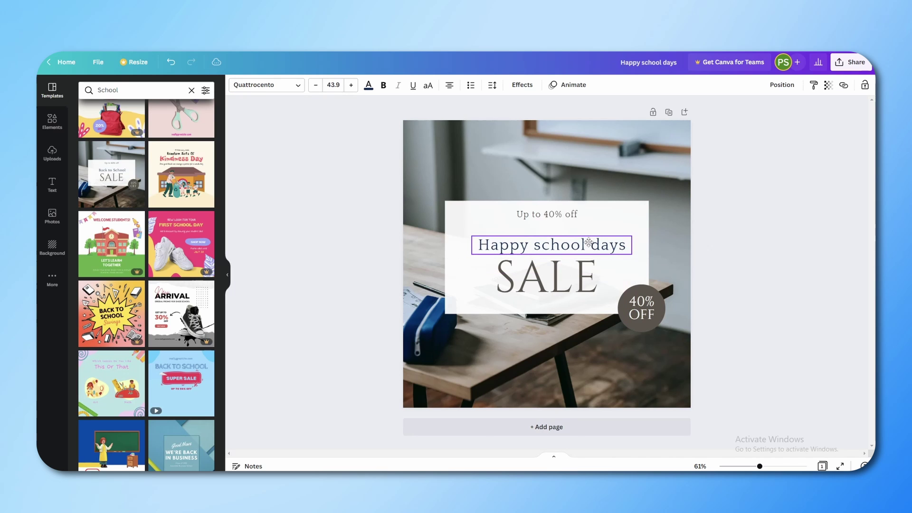
Change the heading's font to Agrandir Wide Black.
{"action": "left_click", "coordinate": [275, 85]}
{"action": "scroll", "coordinate": [145, 228], "scroll_direction": "down", "scroll_amount": 2}
{"action": "scroll", "coordinate": [144, 237], "scroll_direction": "down", "scroll_amount": 3}
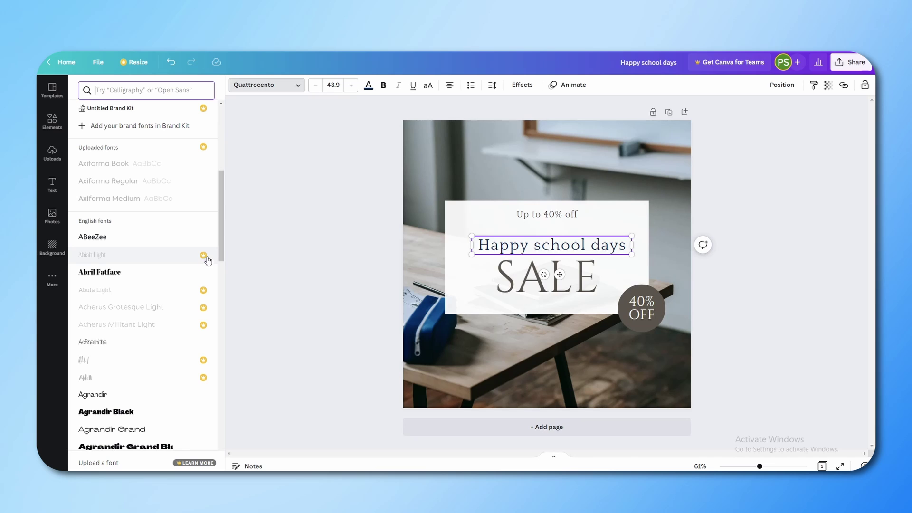
{"action": "scroll", "coordinate": [203, 258], "scroll_direction": "down", "scroll_amount": 1}
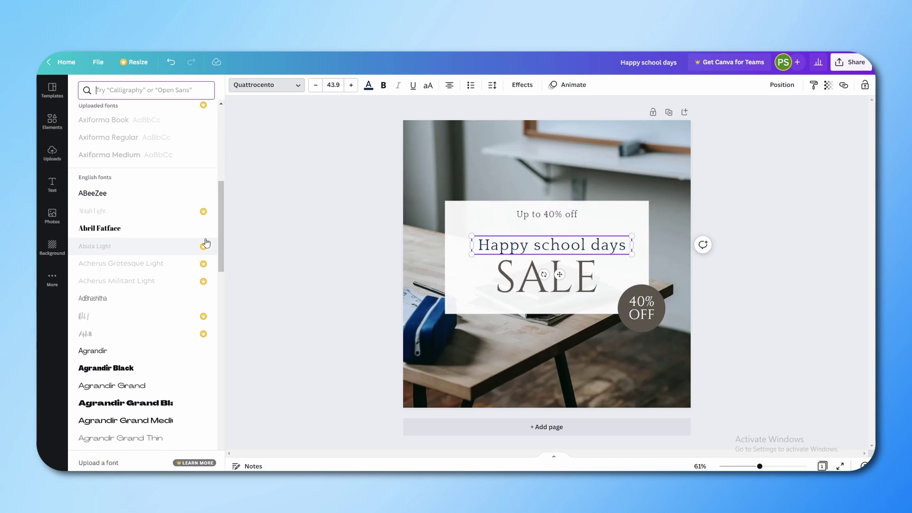
{"action": "scroll", "coordinate": [205, 243], "scroll_direction": "down", "scroll_amount": 3}
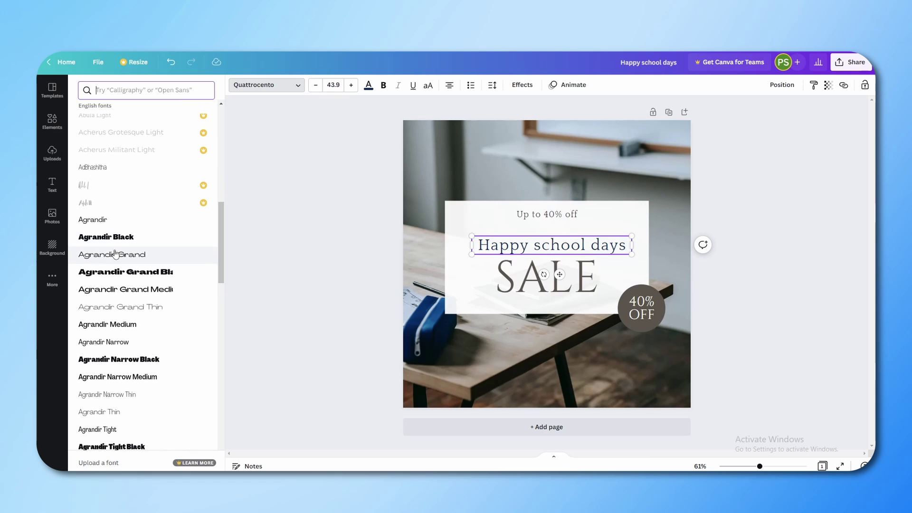
{"action": "scroll", "coordinate": [120, 234], "scroll_direction": "down", "scroll_amount": 2}
{"action": "scroll", "coordinate": [120, 233], "scroll_direction": "down", "scroll_amount": 2}
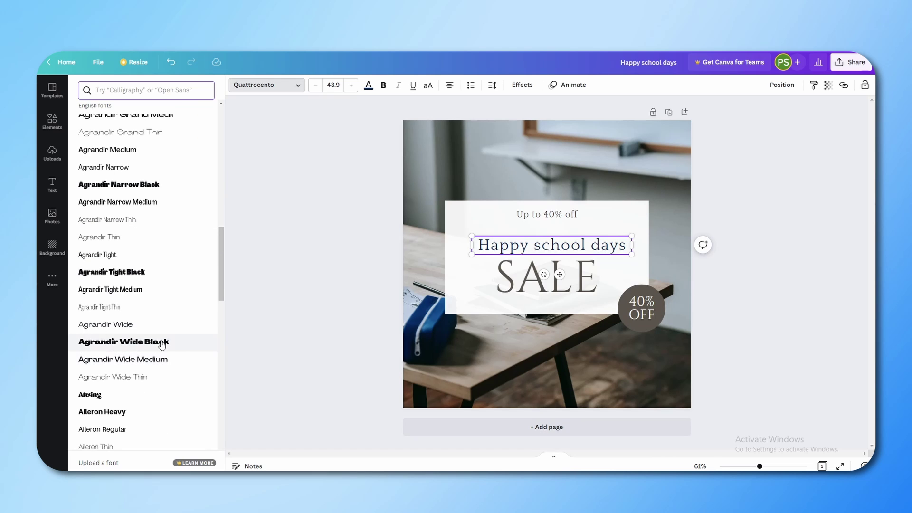
{"action": "scroll", "coordinate": [173, 330], "scroll_direction": "down", "scroll_amount": 2}
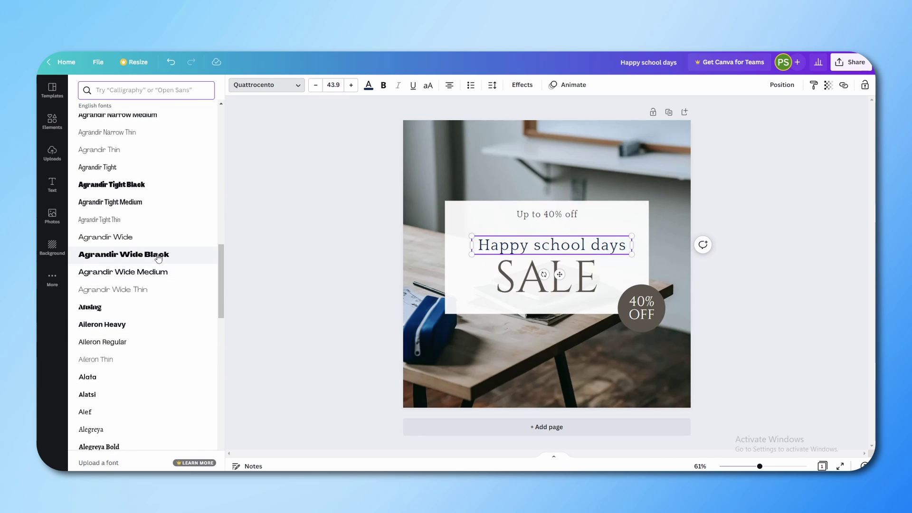
{"action": "left_click", "coordinate": [158, 257]}
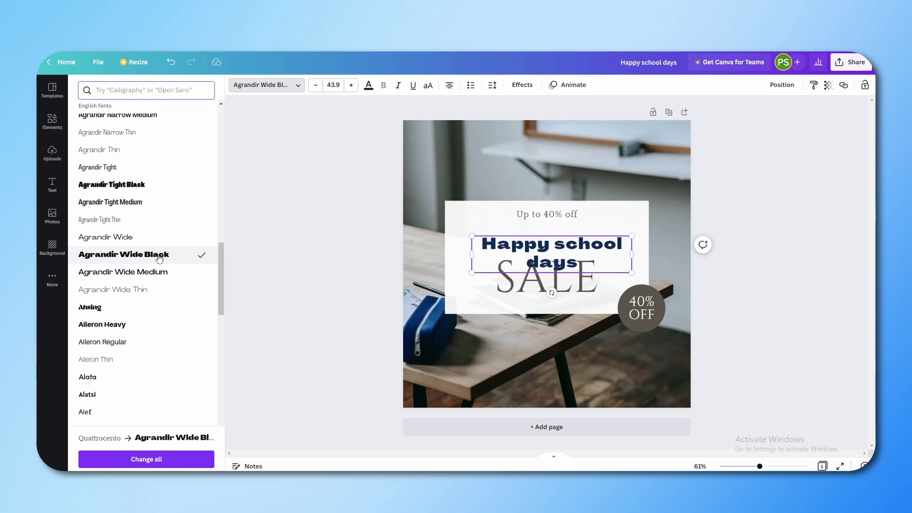
Widen the heading's text box to fit the new font on one line and recentre it over the white panel.
{"action": "left_click_drag", "start_coordinate": [632, 253], "coordinate": [674, 254]}
{"action": "key", "text": "Escape"}
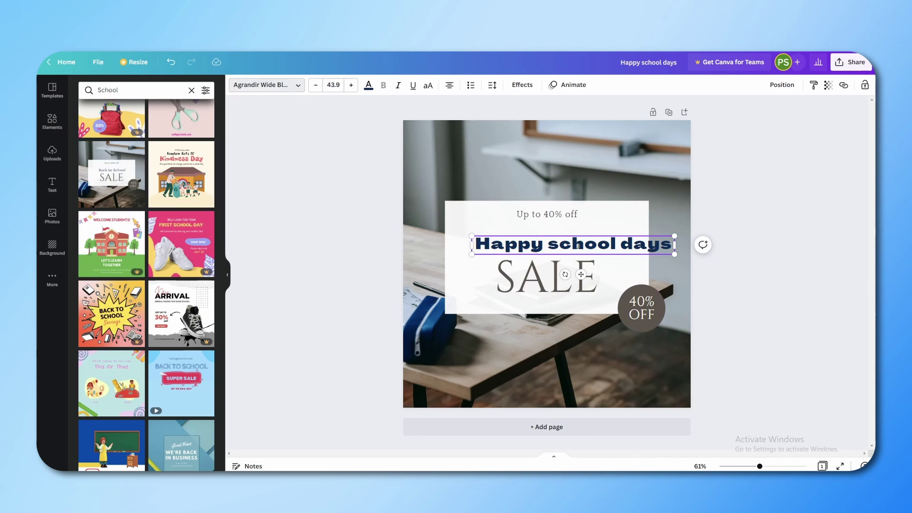
{"action": "mouse_move", "coordinate": [617, 249]}
{"action": "left_mouse_down"}
{"action": "mouse_move", "coordinate": [592, 243]}
{"action": "mouse_move", "coordinate": [600, 247]}
{"action": "left_mouse_up"}
Select the "SALE", "40% OFF" and "Up to 40% off" texts in turn to check that they are editable.
{"action": "double_click", "coordinate": [591, 283]}
{"action": "left_click", "coordinate": [657, 311]}
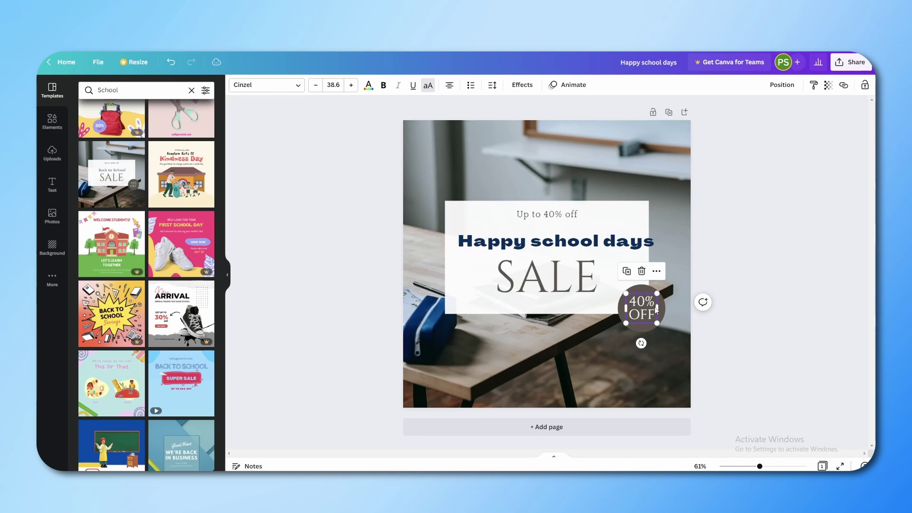
{"action": "key", "text": "Tab"}
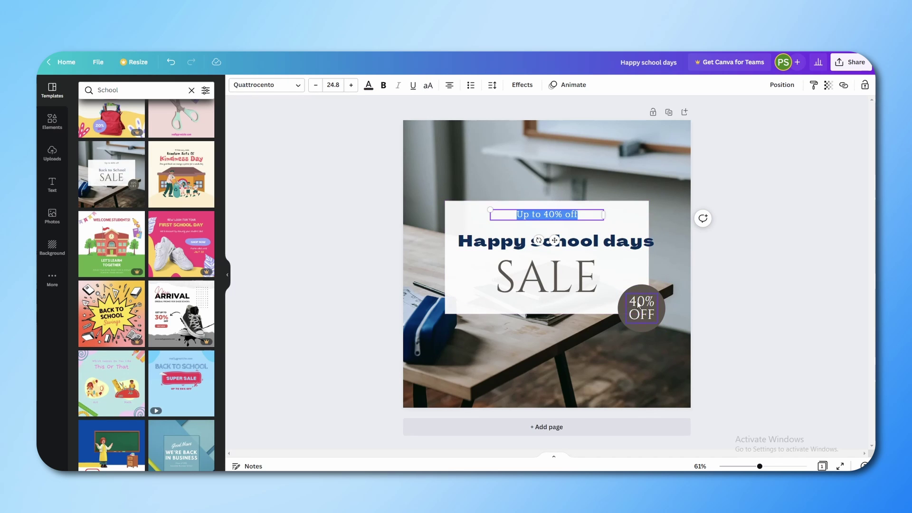
Scale the "Happy school days" heading down to size 41.5 so that it fits inside the white panel.
{"action": "left_click", "coordinate": [553, 275]}
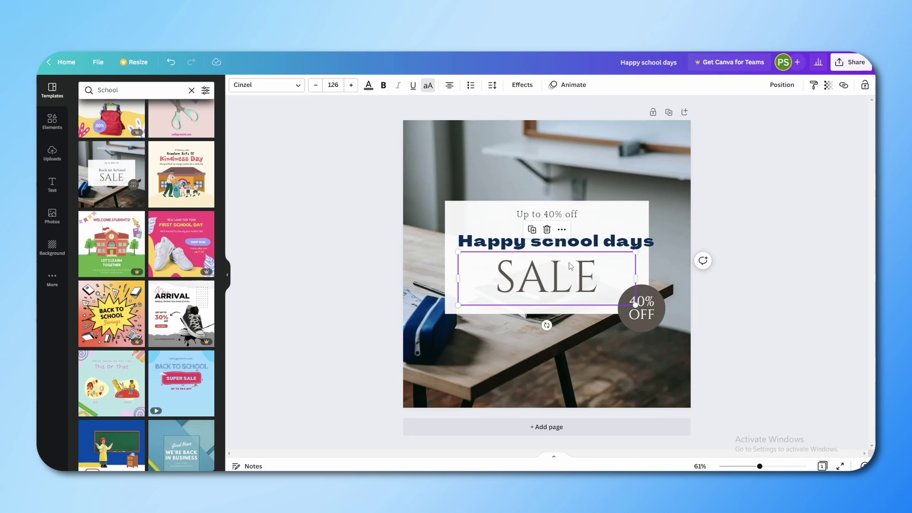
{"action": "left_click", "coordinate": [543, 248]}
{"action": "left_click", "coordinate": [448, 256]}
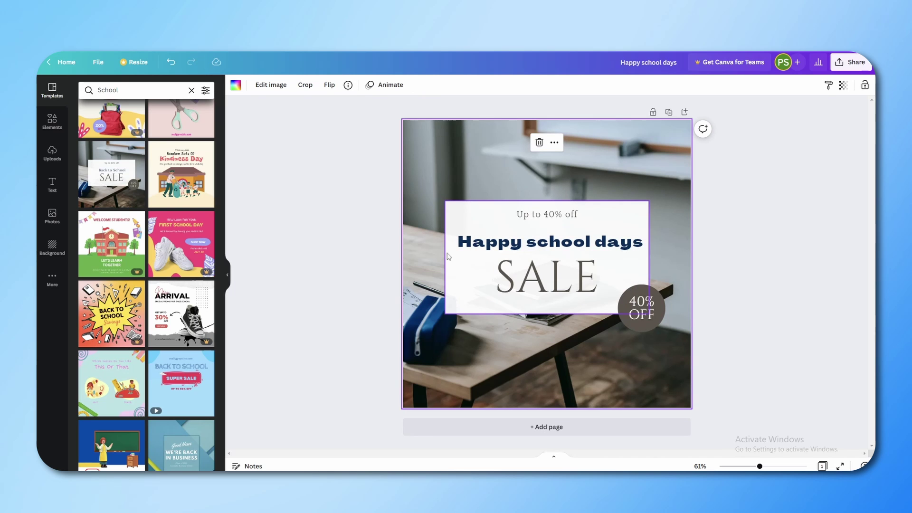
Apply the Shadow text effect to the whole "Happy school days" heading.
{"action": "left_click", "coordinate": [506, 247]}
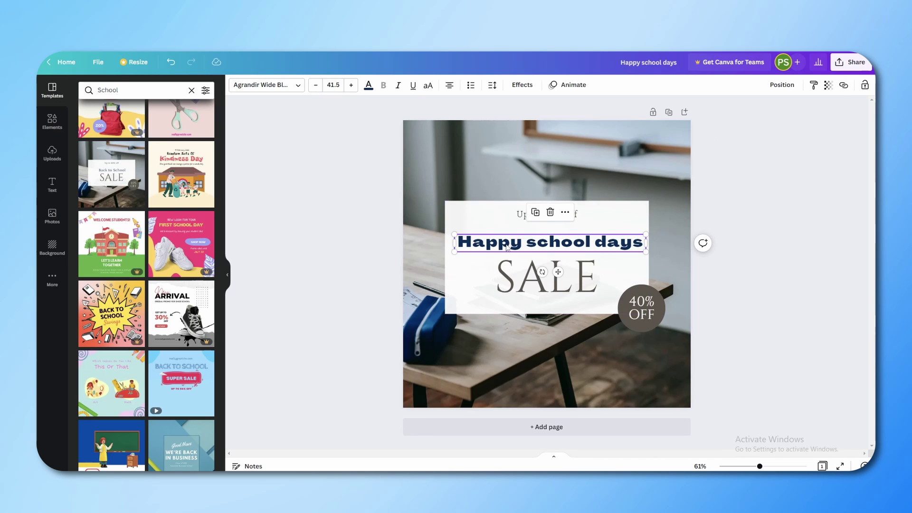
{"action": "double_click", "coordinate": [545, 244]}
{"action": "key", "text": "ctrl+a"}
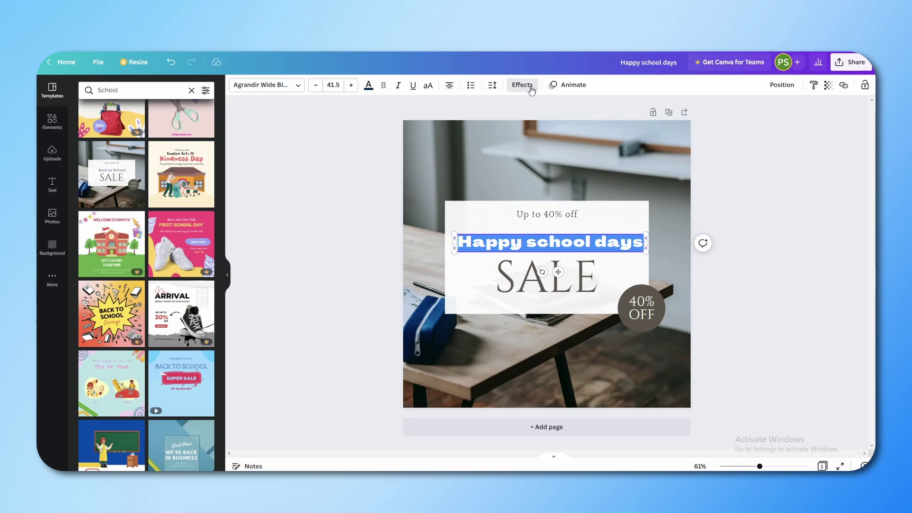
{"action": "left_click", "coordinate": [522, 84]}
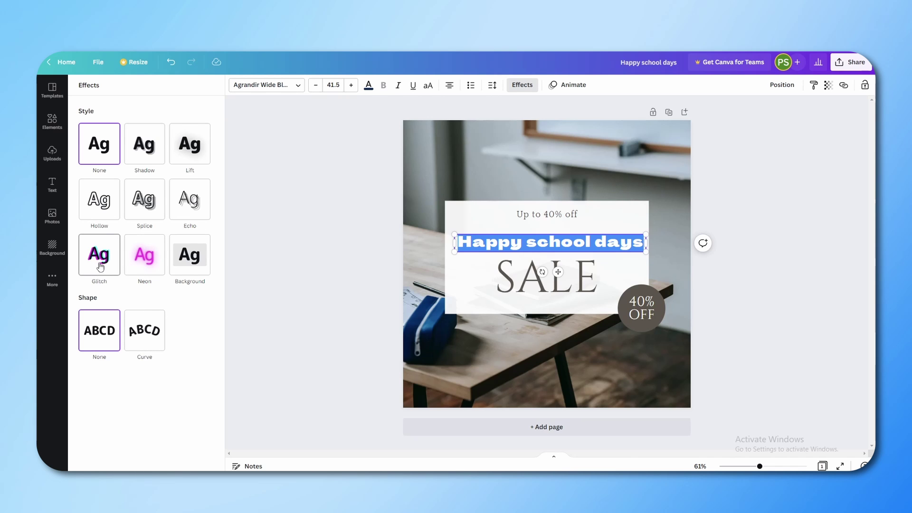
{"action": "left_click", "coordinate": [149, 143]}
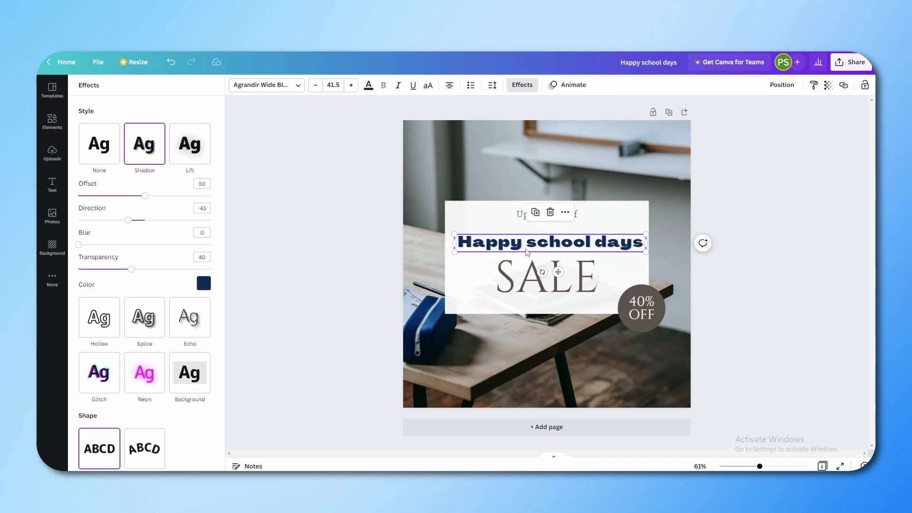
Set the heading's shadow colour to red from the default colours.
{"action": "scroll", "coordinate": [529, 252], "scroll_direction": "up", "scroll_amount": 5}
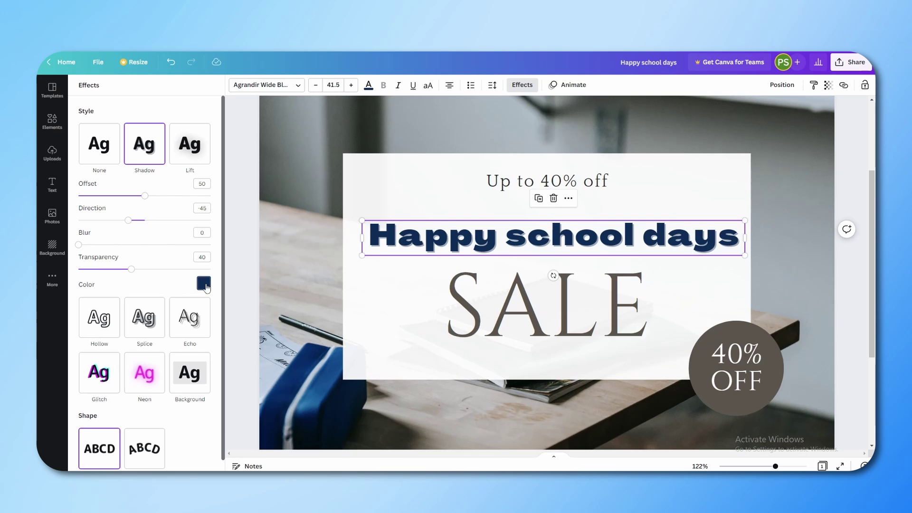
{"action": "left_click", "coordinate": [205, 285]}
{"action": "left_click", "coordinate": [111, 322]}
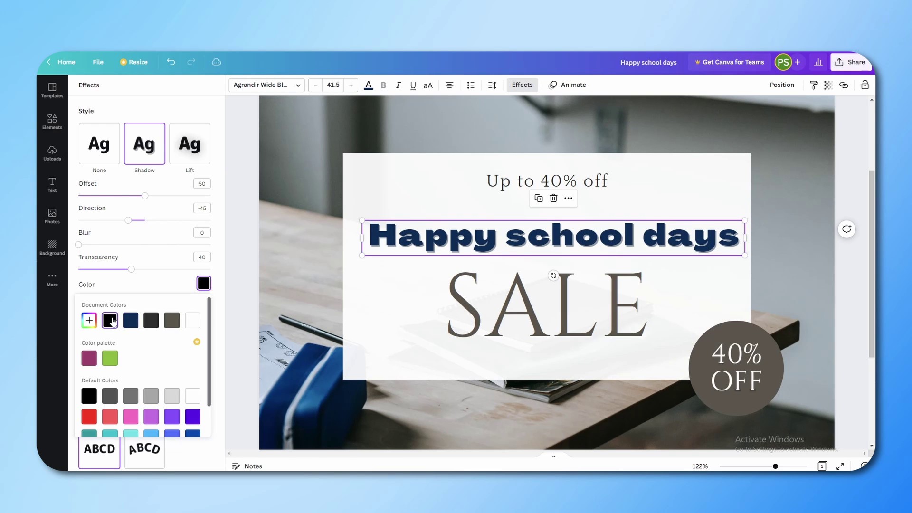
{"action": "left_click", "coordinate": [89, 416]}
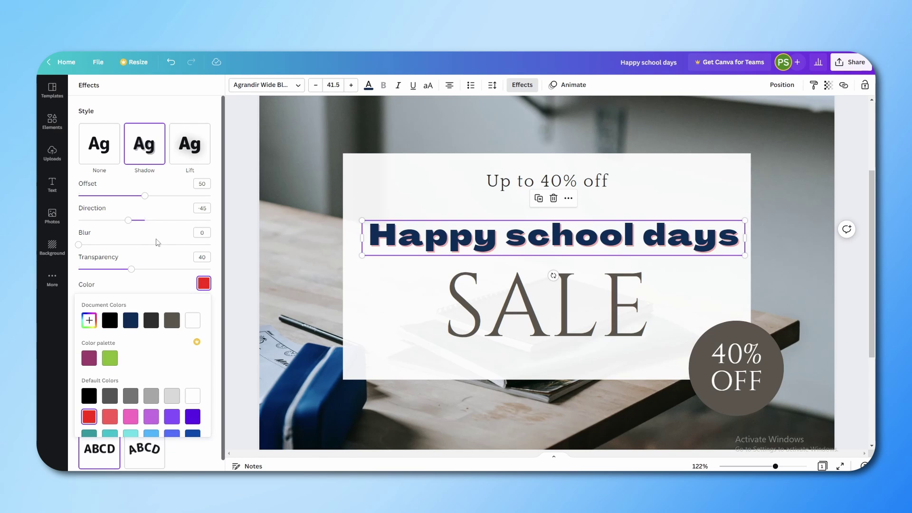
Adjust the heading's shadow to offset 29, direction 28, transparency 90 and blur 65, and check the result up close.
{"action": "left_click_drag", "start_coordinate": [129, 223], "coordinate": [118, 198]}
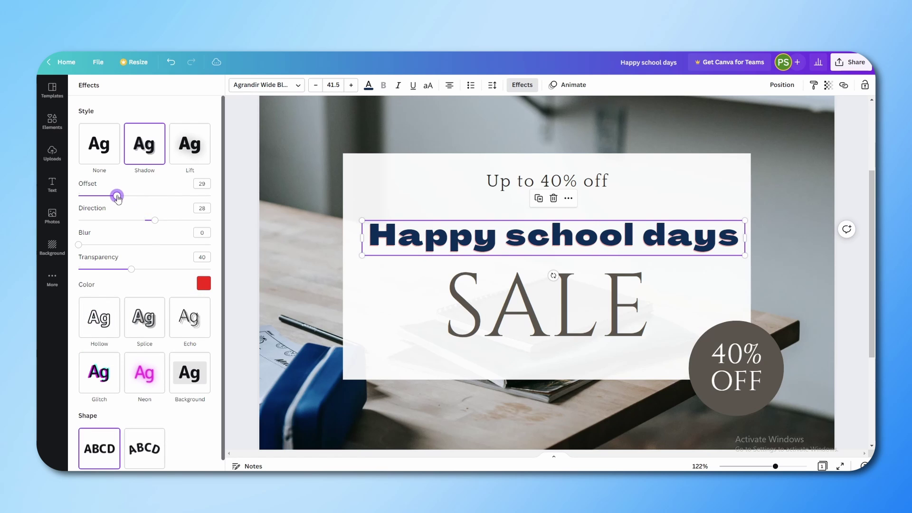
{"action": "left_click_drag", "start_coordinate": [131, 269], "coordinate": [199, 269]}
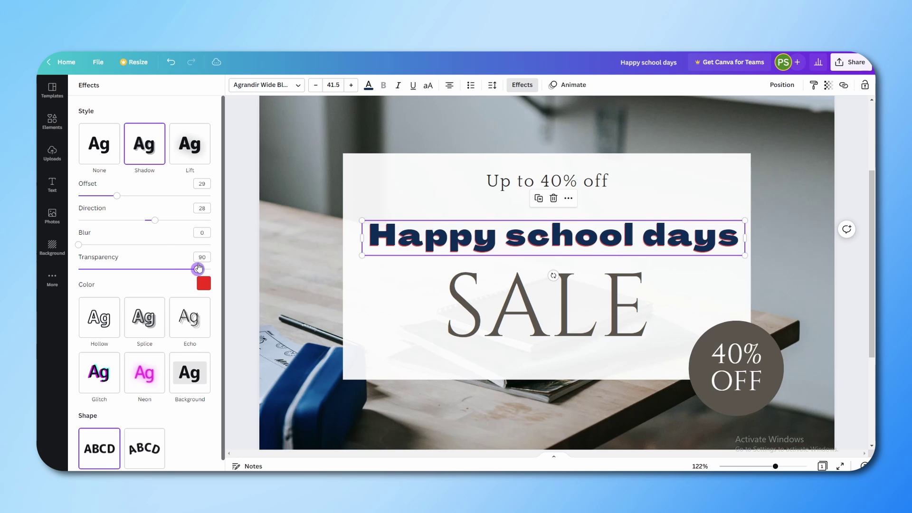
{"action": "left_click_drag", "start_coordinate": [80, 244], "coordinate": [165, 246]}
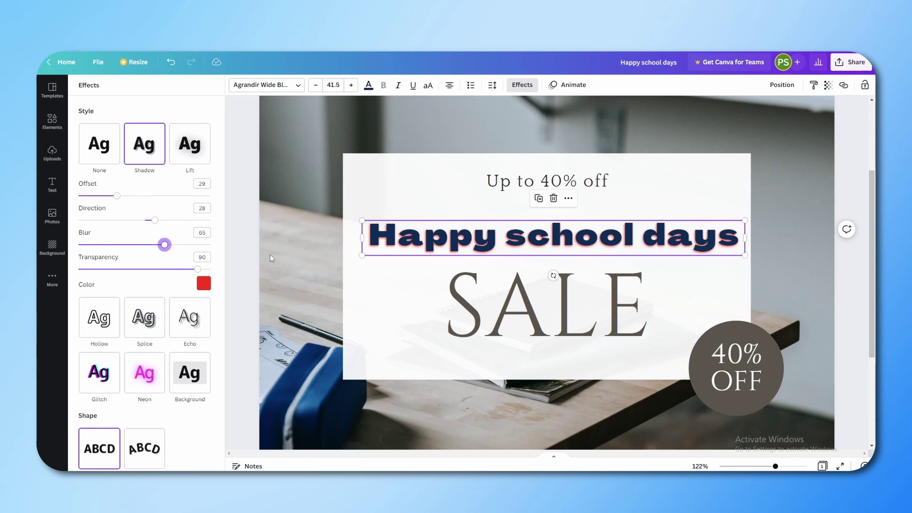
{"action": "scroll", "coordinate": [271, 257], "scroll_direction": "down", "scroll_amount": 5}
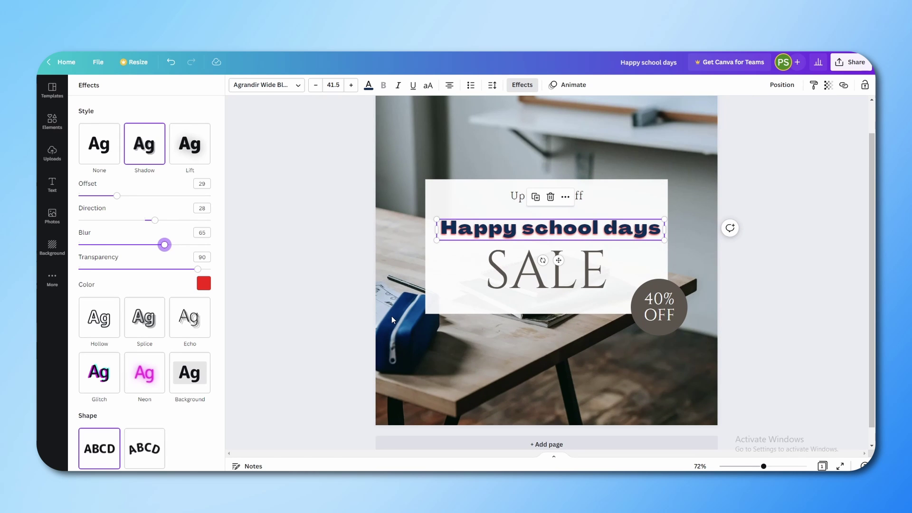
{"action": "scroll", "coordinate": [393, 320], "scroll_direction": "up", "scroll_amount": 3}
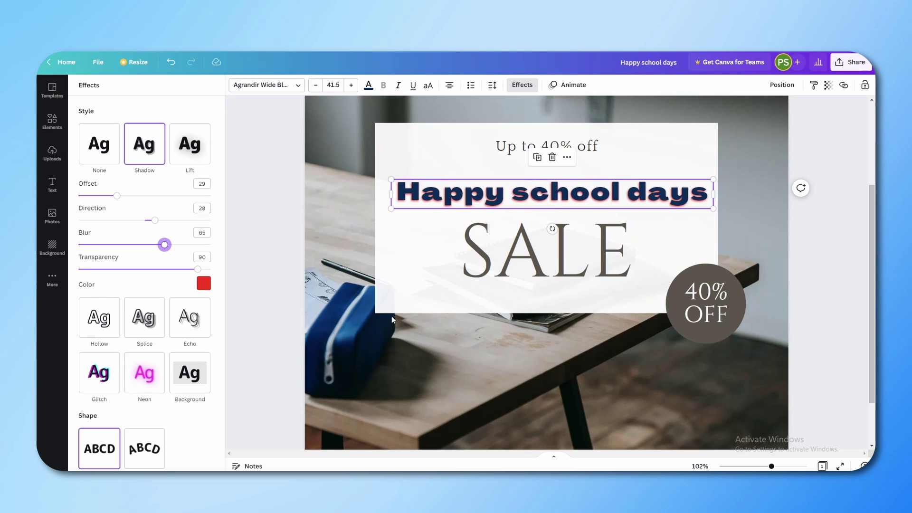
{"action": "scroll", "coordinate": [393, 320], "scroll_direction": "down", "scroll_amount": 3}
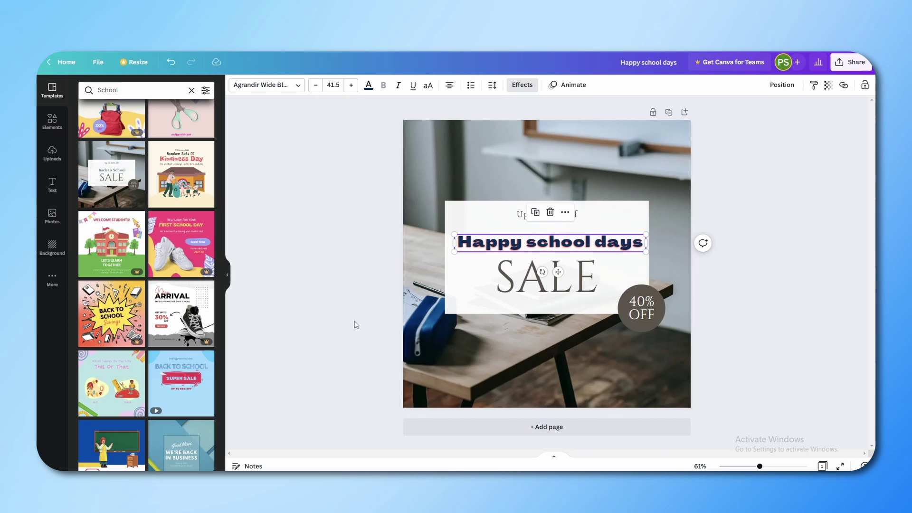
Undo the last change to the design and select the background photo.
{"action": "left_click", "coordinate": [551, 273]}
{"action": "left_click", "coordinate": [481, 349]}
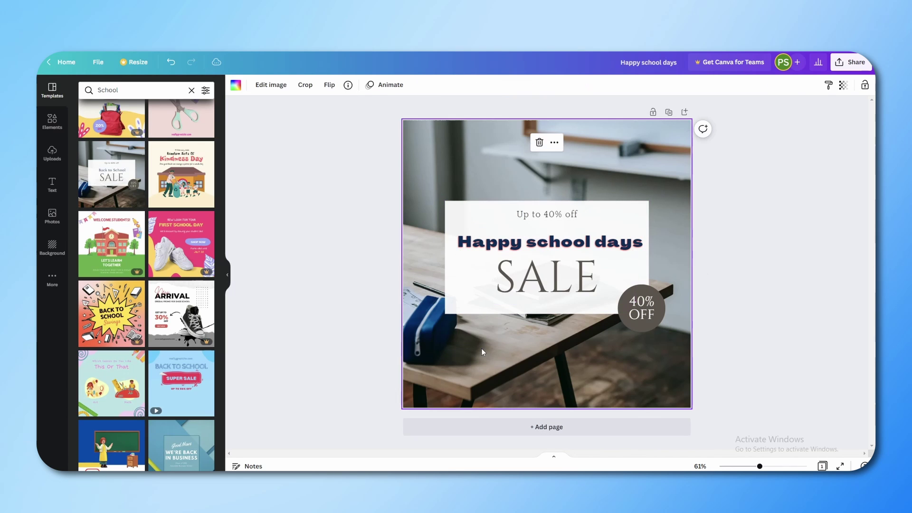
{"action": "key", "text": "ctrl+z"}
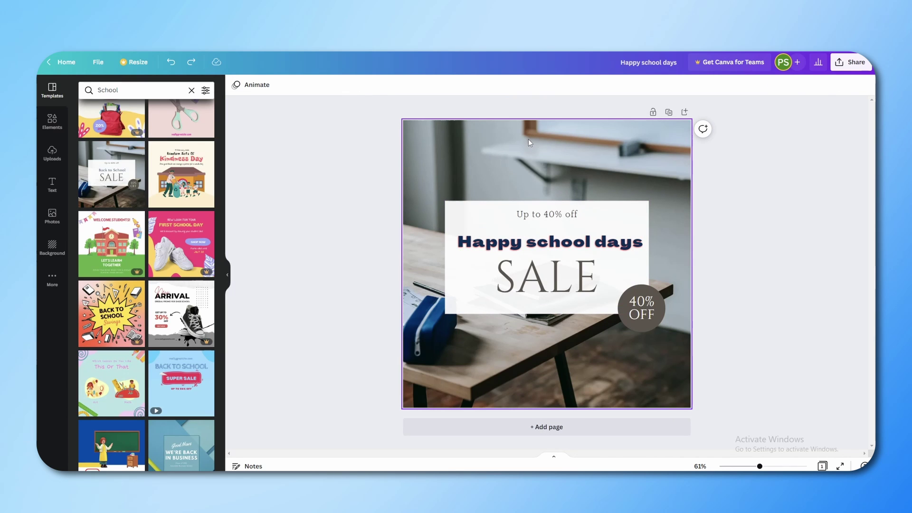
{"action": "left_click", "coordinate": [529, 141]}
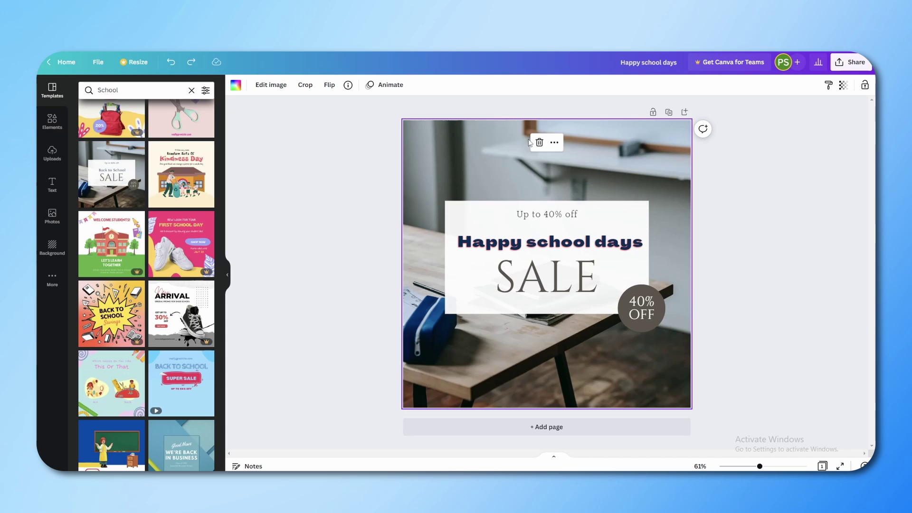
Delete the background photo and recolour the page background green, light blue and finally indigo blue from the default colours.
{"action": "key", "text": "Delete"}
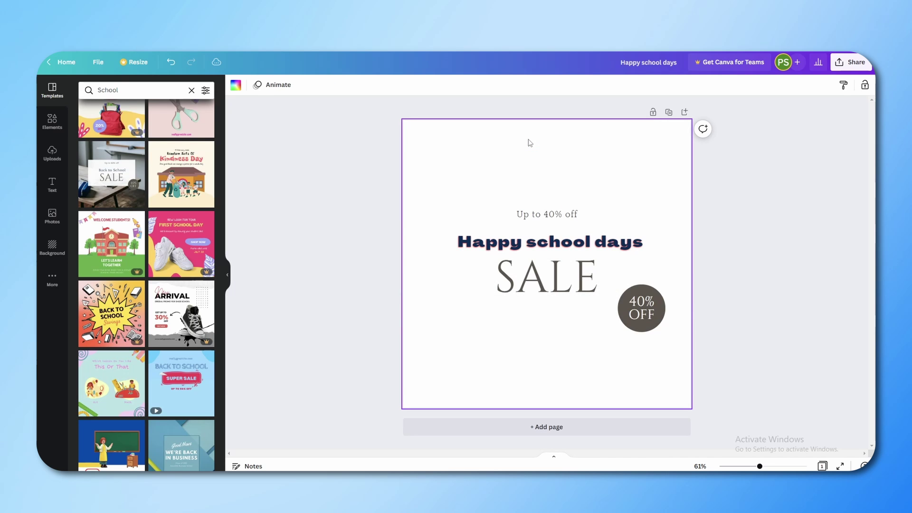
{"action": "left_click", "coordinate": [236, 84]}
{"action": "left_click", "coordinate": [112, 312]}
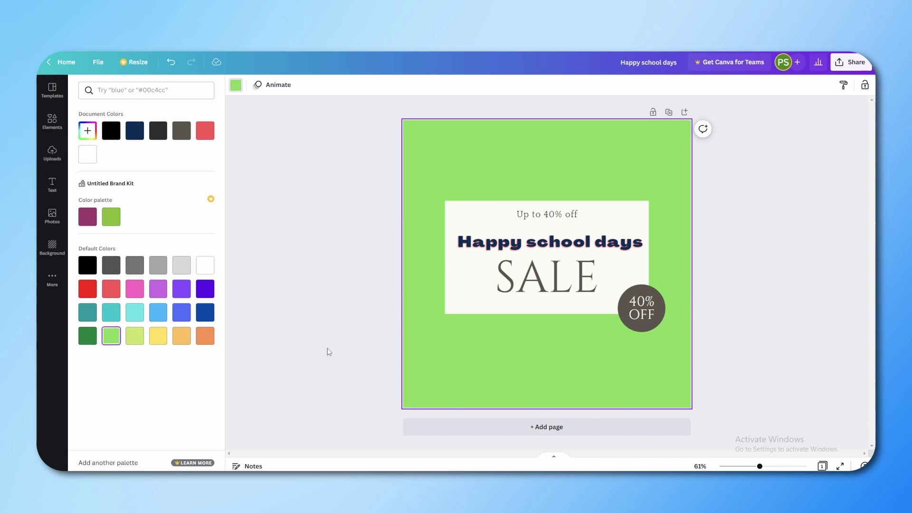
{"action": "left_click", "coordinate": [159, 312]}
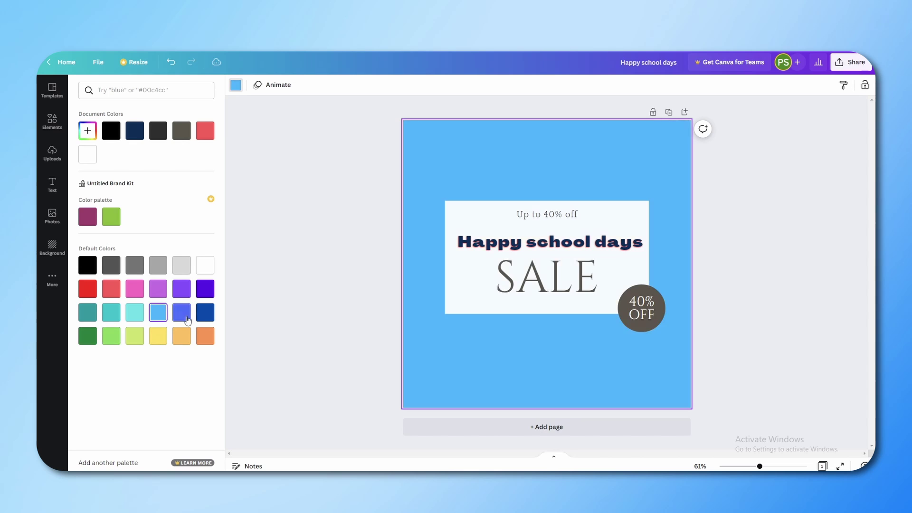
{"action": "left_click", "coordinate": [182, 312]}
{"action": "left_click", "coordinate": [309, 299]}
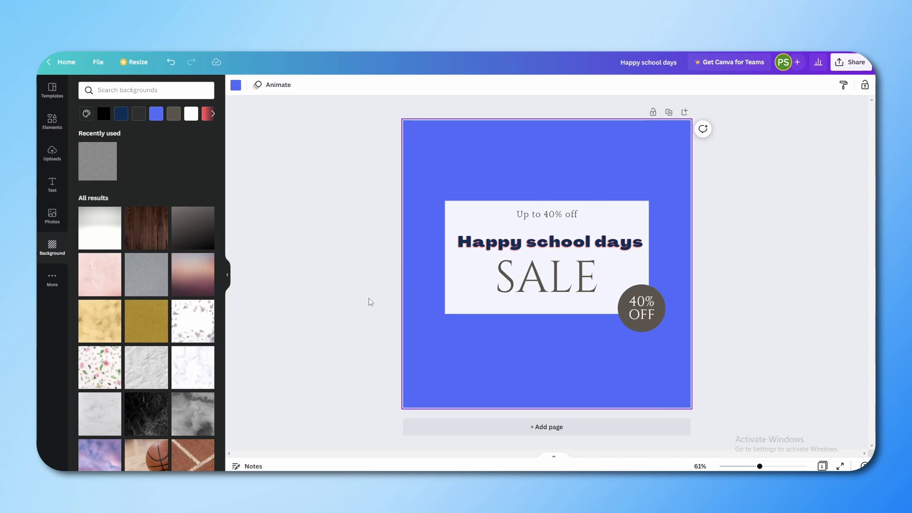
Search the elements library for "school".
{"action": "left_click", "coordinate": [43, 130]}
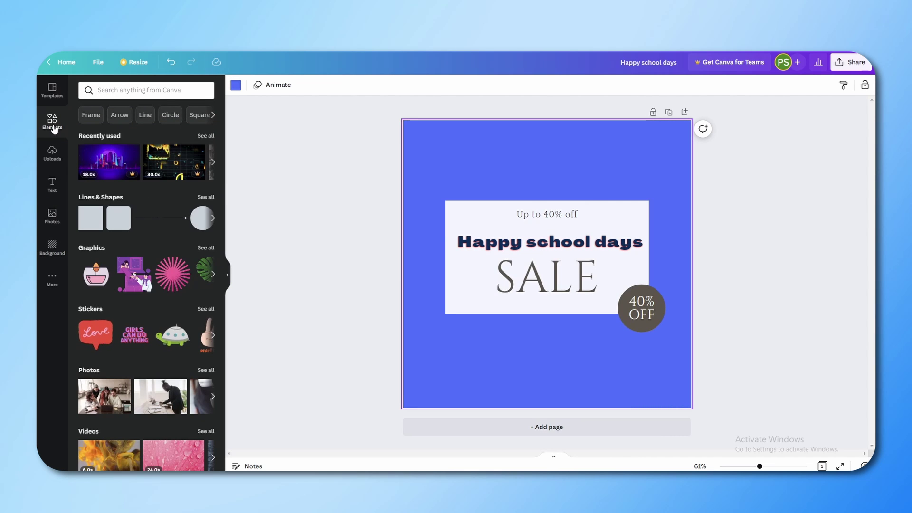
{"action": "left_click", "coordinate": [133, 89]}
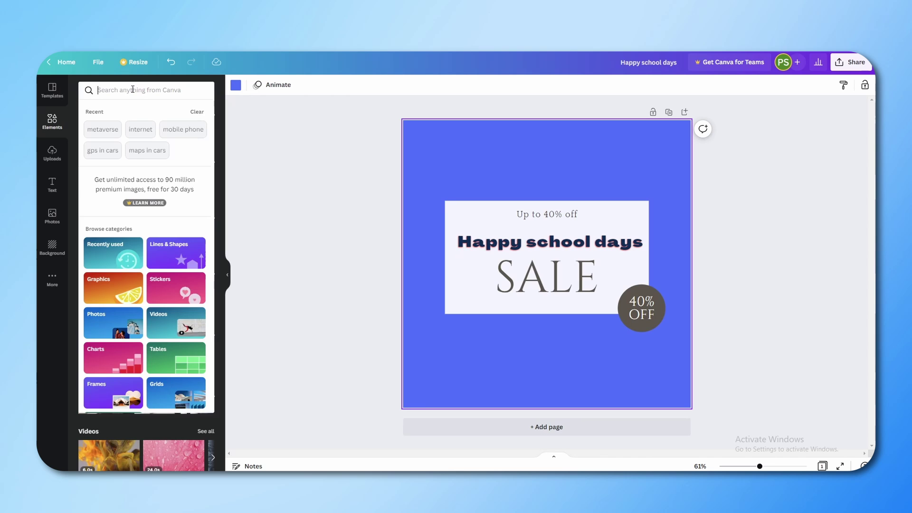
{"action": "key", "text": "Escape"}
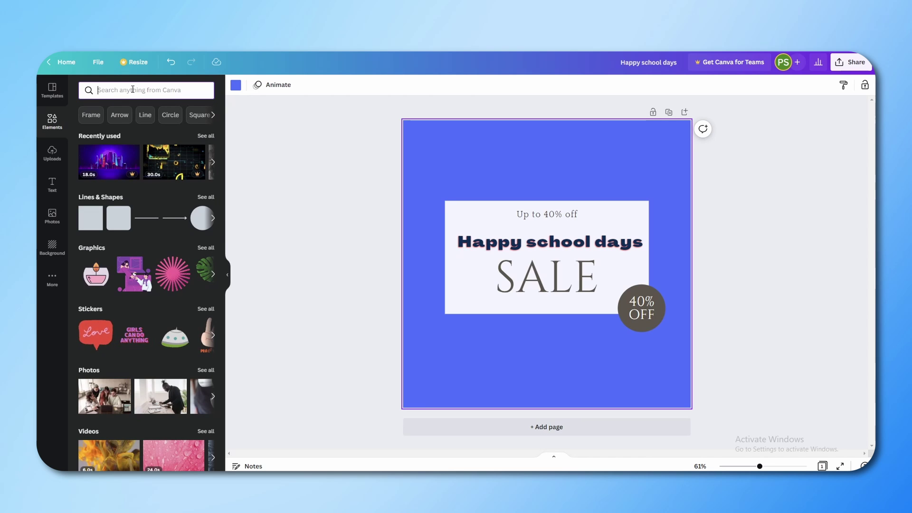
{"action": "type", "text": "school"}
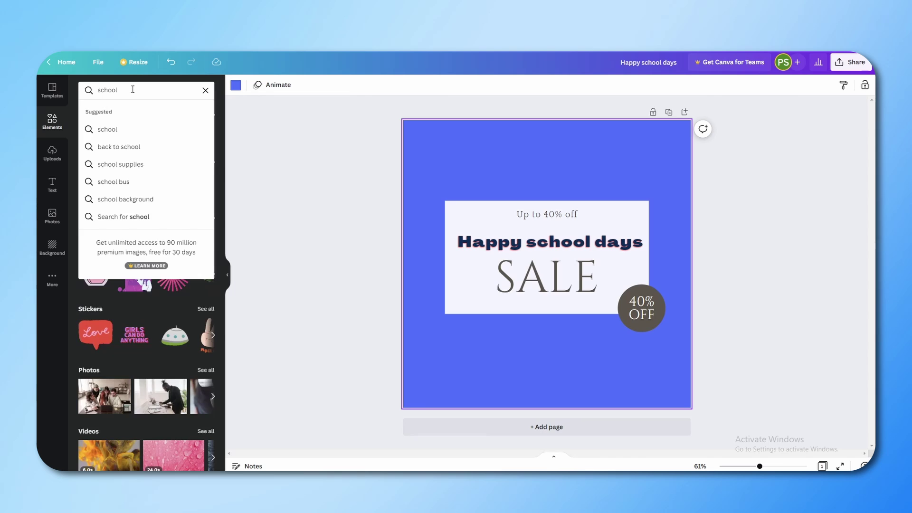
{"action": "key", "text": "Return"}
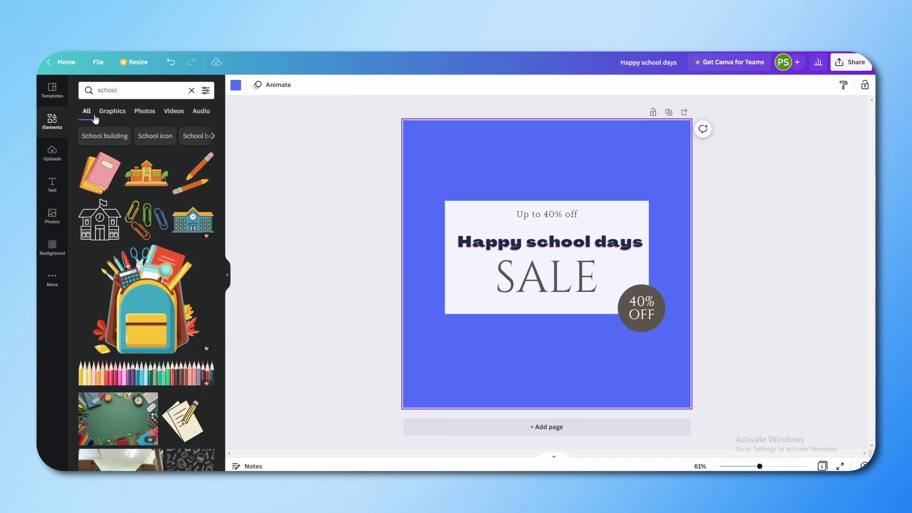
Browse the "school" search results by category, looking through graphics, photos, videos and audio.
{"action": "left_click", "coordinate": [124, 113]}
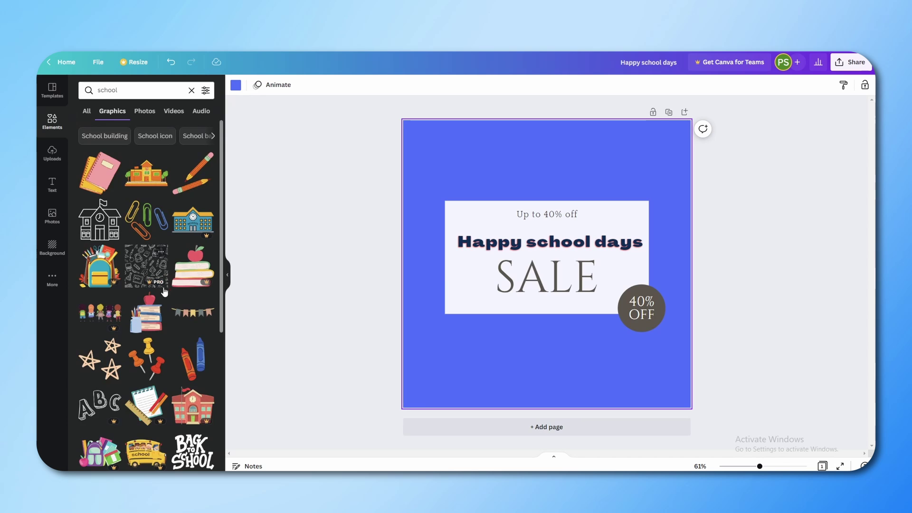
{"action": "scroll", "coordinate": [169, 323], "scroll_direction": "down", "scroll_amount": 2}
{"action": "scroll", "coordinate": [170, 323], "scroll_direction": "down", "scroll_amount": 4}
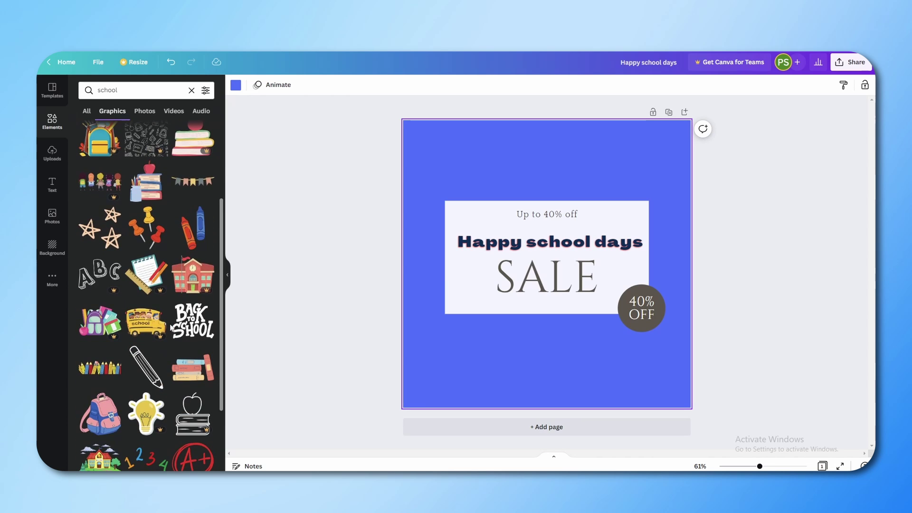
{"action": "scroll", "coordinate": [171, 326], "scroll_direction": "up", "scroll_amount": 6}
{"action": "left_click", "coordinate": [143, 111]}
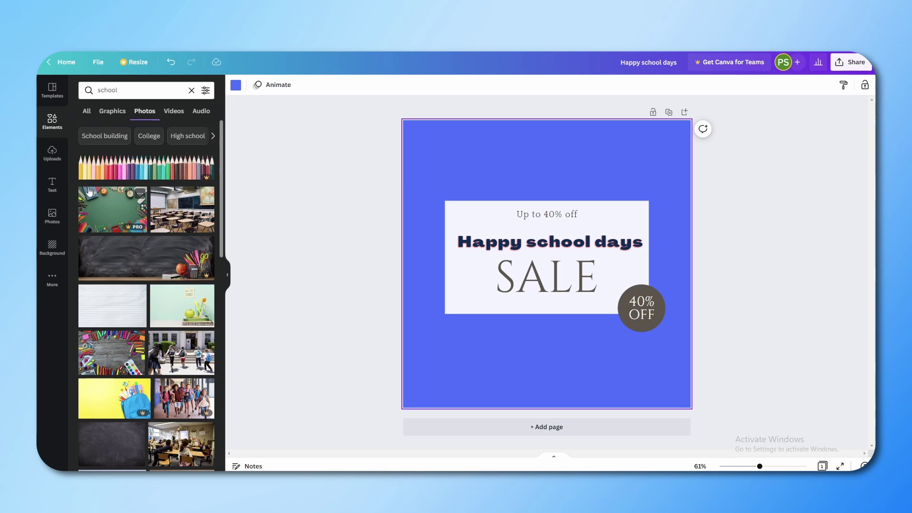
{"action": "scroll", "coordinate": [158, 131], "scroll_direction": "down", "scroll_amount": 2}
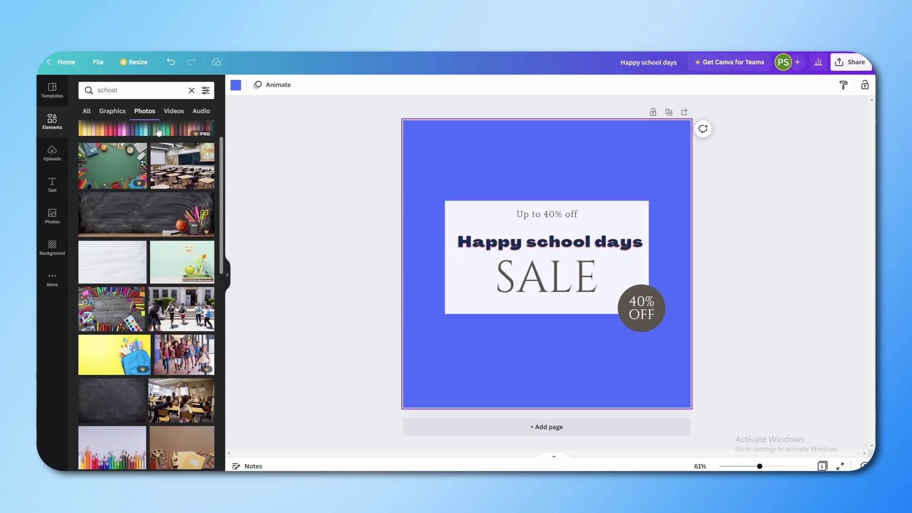
{"action": "left_click", "coordinate": [176, 113]}
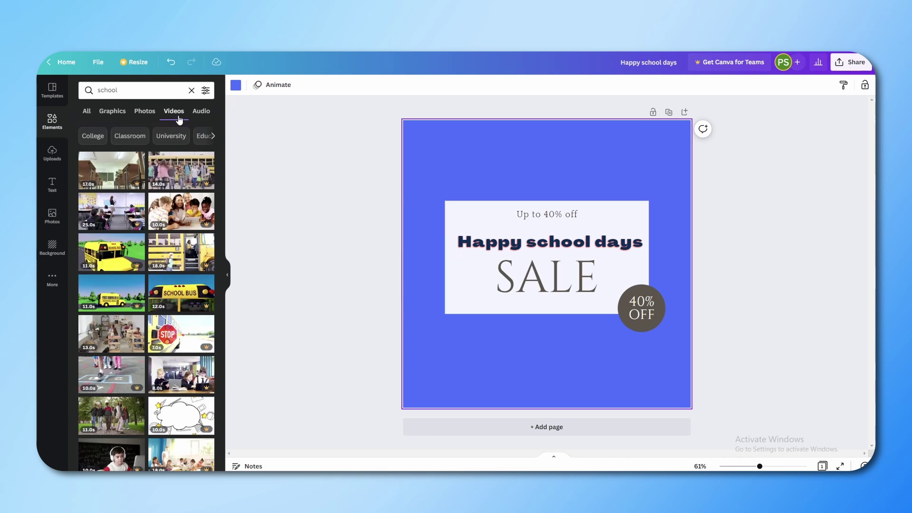
{"action": "scroll", "coordinate": [182, 195], "scroll_direction": "down", "scroll_amount": 4}
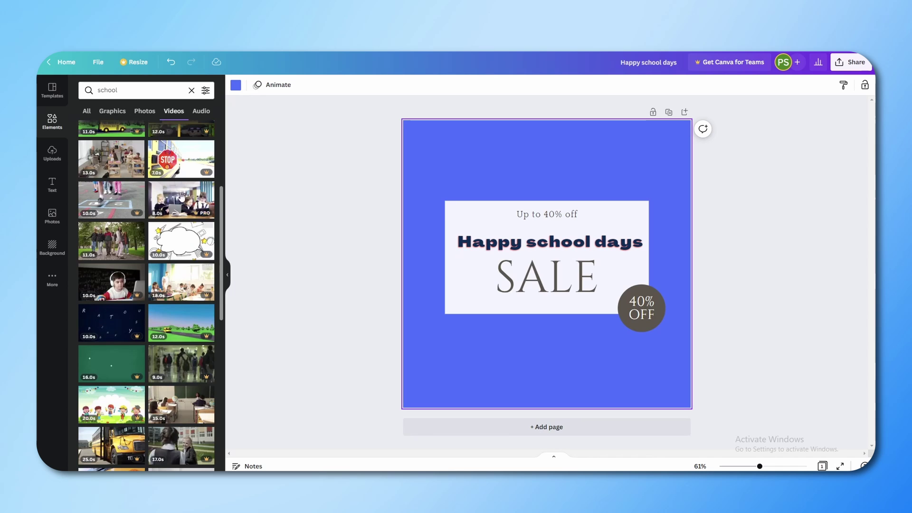
{"action": "left_click", "coordinate": [201, 110]}
{"action": "scroll", "coordinate": [185, 250], "scroll_direction": "down", "scroll_amount": 3}
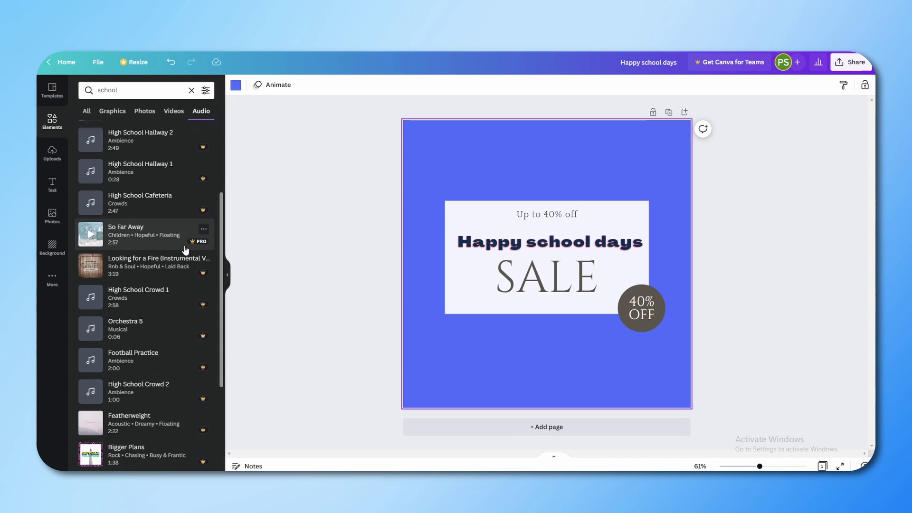
{"action": "scroll", "coordinate": [186, 250], "scroll_direction": "down", "scroll_amount": 2}
{"action": "scroll", "coordinate": [188, 252], "scroll_direction": "up", "scroll_amount": 5}
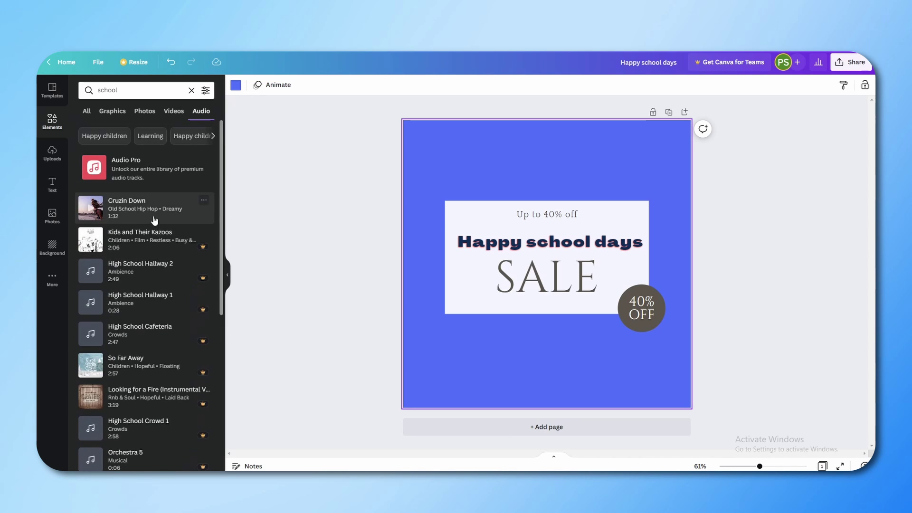
{"action": "scroll", "coordinate": [155, 220], "scroll_direction": "down", "scroll_amount": 15}
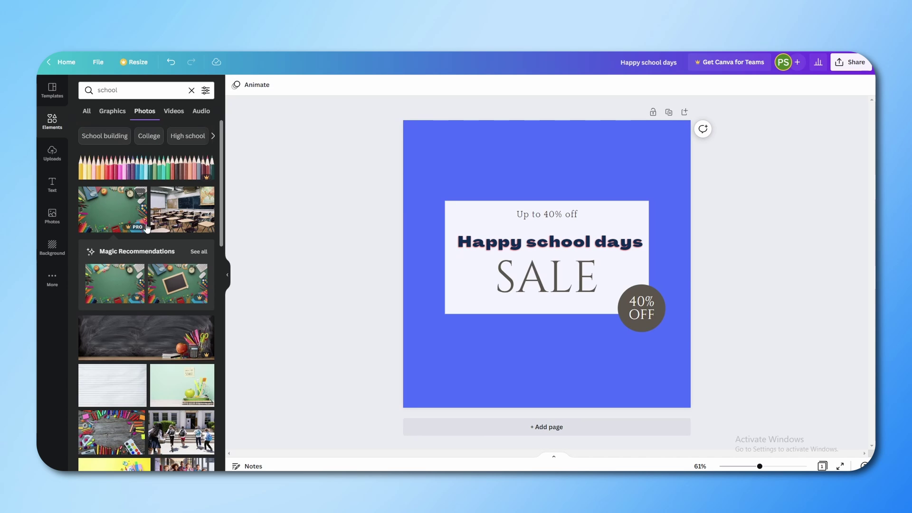
Add the photo of colourful school supplies around a grey wooden desk to the design.
{"action": "scroll", "coordinate": [146, 228], "scroll_direction": "down", "scroll_amount": 3}
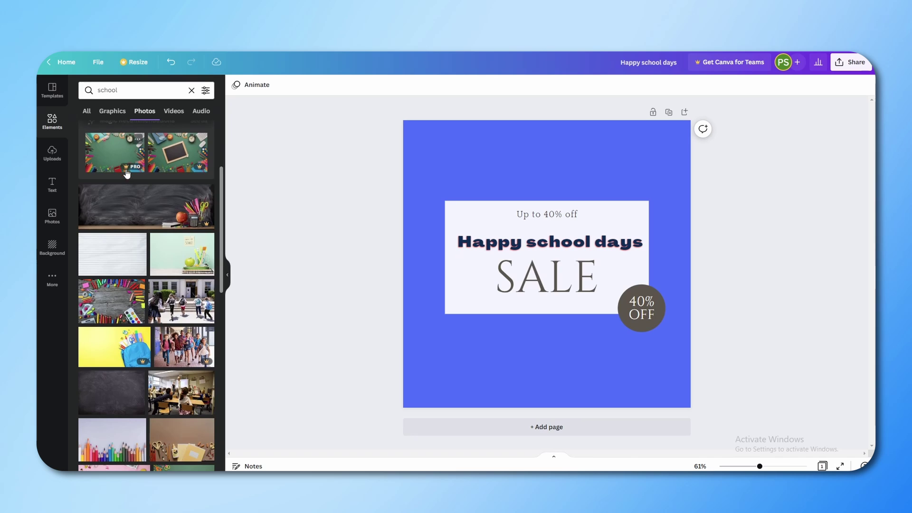
{"action": "scroll", "coordinate": [106, 219], "scroll_direction": "down", "scroll_amount": 2}
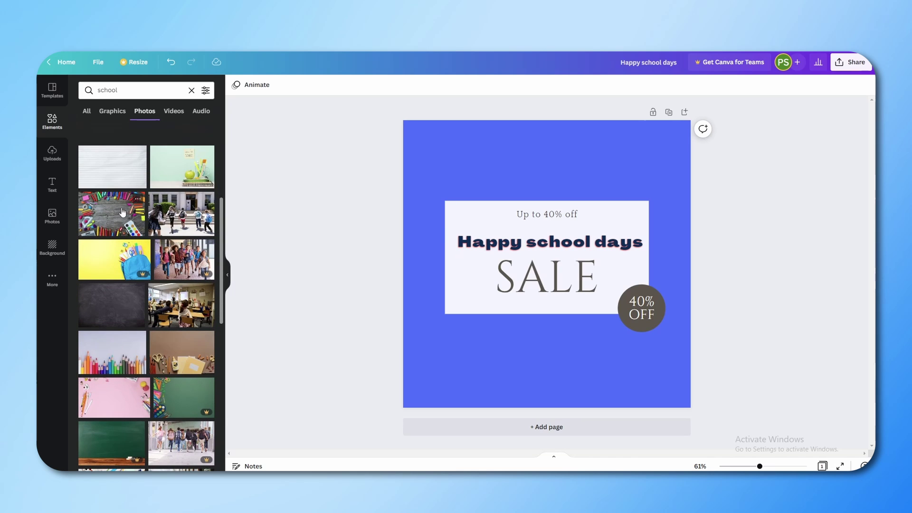
{"action": "left_click", "coordinate": [123, 212]}
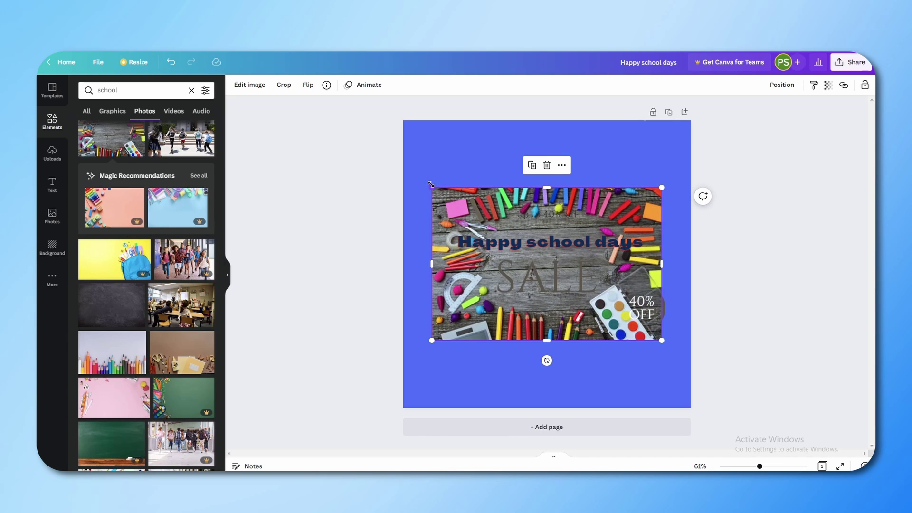
Try enlarging the school supplies photo from its corners to cover the whole page, and undo the enlargement.
{"action": "left_click_drag", "start_coordinate": [431, 186], "coordinate": [331, 120]}
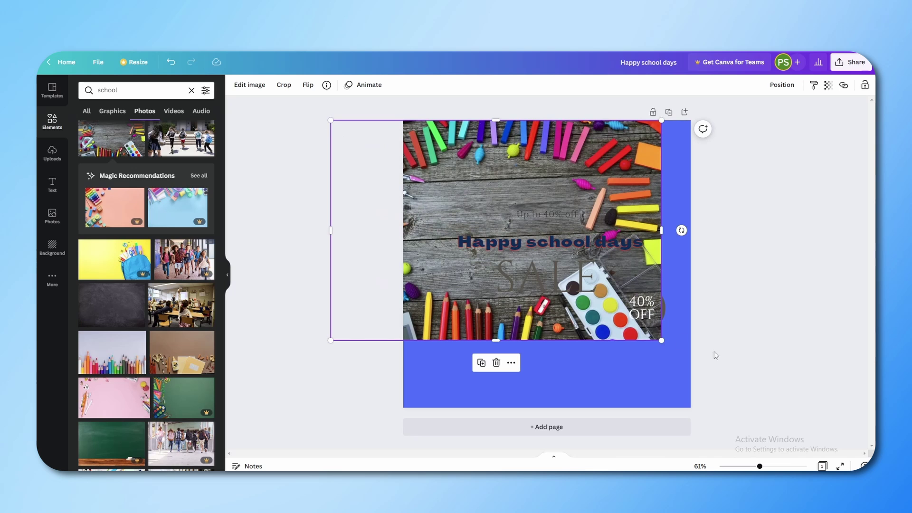
{"action": "left_click_drag", "start_coordinate": [662, 342], "coordinate": [768, 400]}
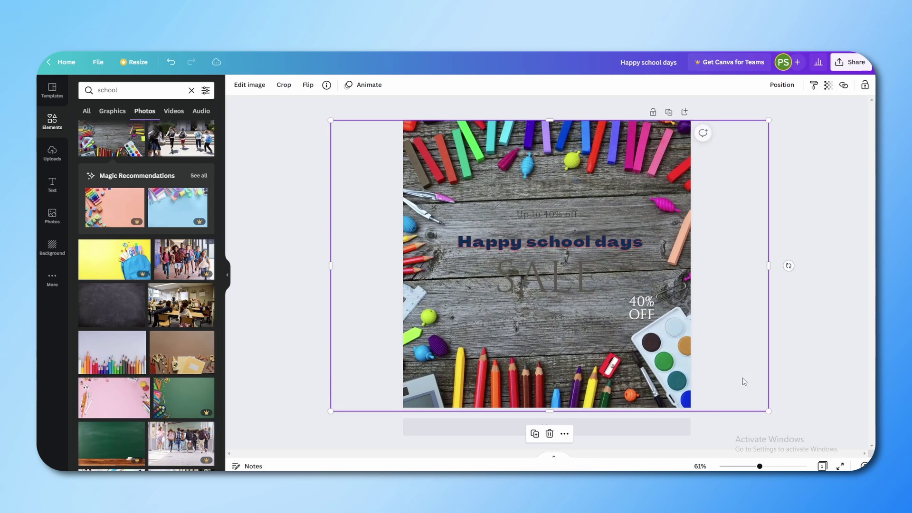
{"action": "left_click", "coordinate": [718, 233]}
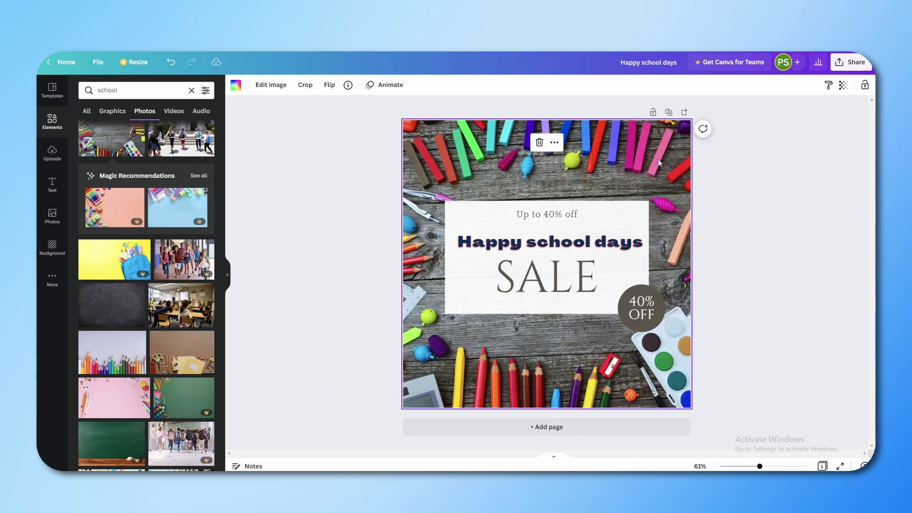
{"action": "key", "text": "ctrl+z"}
{"action": "key", "text": "ctrl+z"}
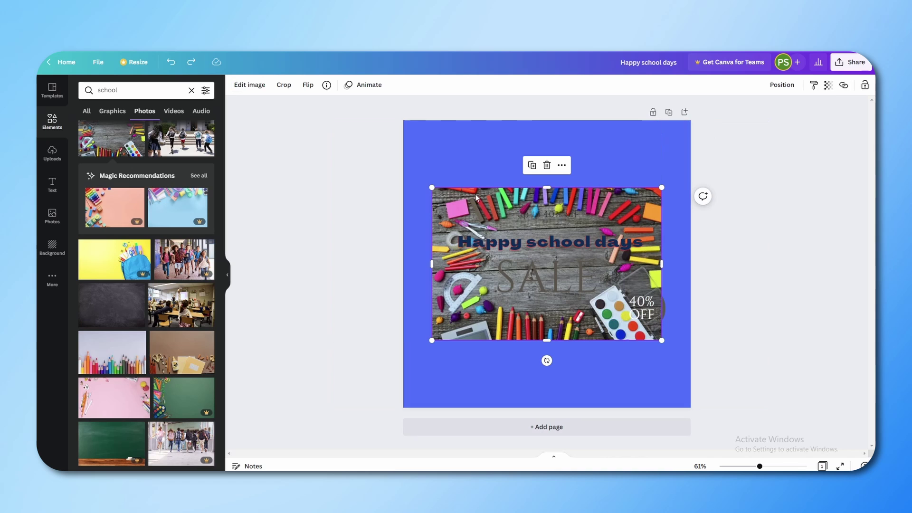
Replace the page background with the school supplies photo.
{"action": "right_click", "coordinate": [475, 193]}
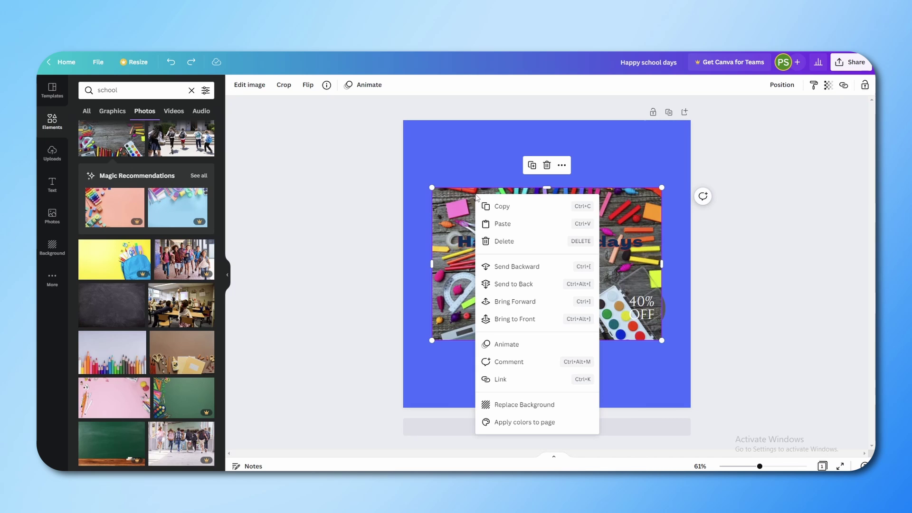
{"action": "left_click", "coordinate": [519, 405]}
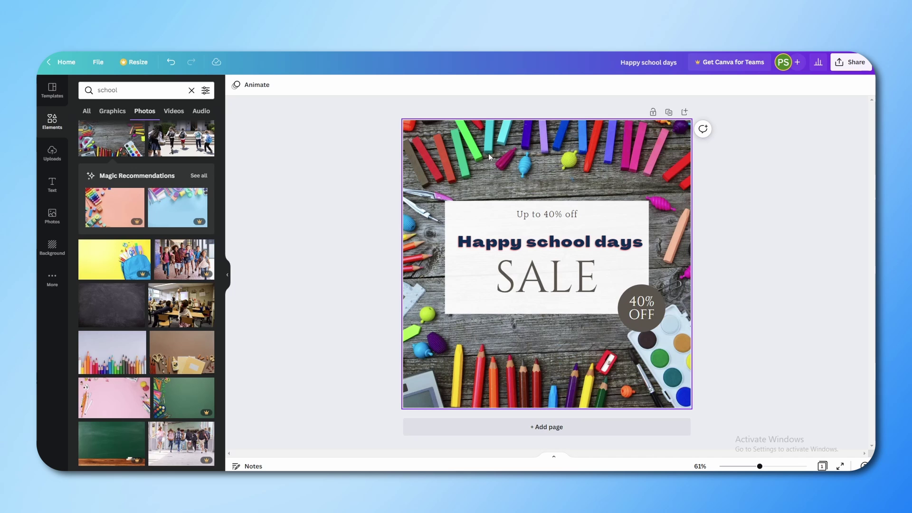
Apply the "Which Lesson Do You Like This Or That" school template as page 2 of the design.
{"action": "left_click", "coordinate": [105, 317]}
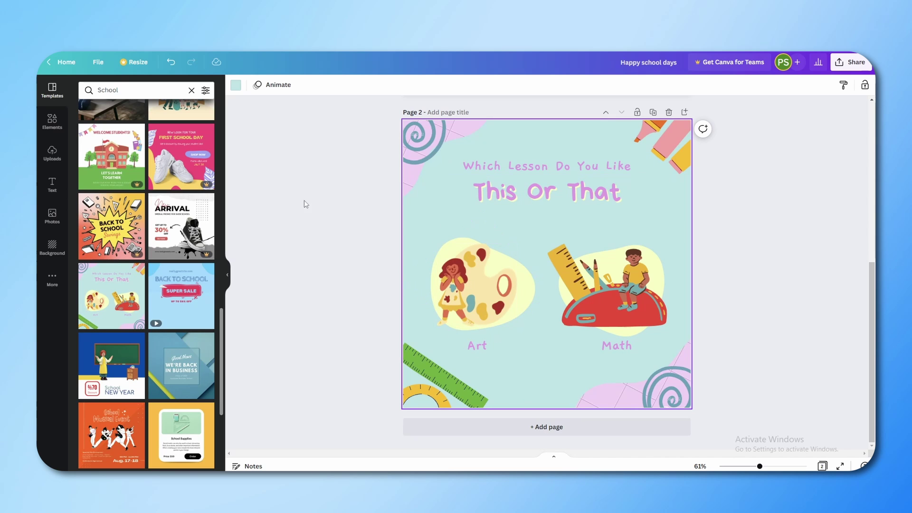
{"action": "left_click", "coordinate": [312, 222]}
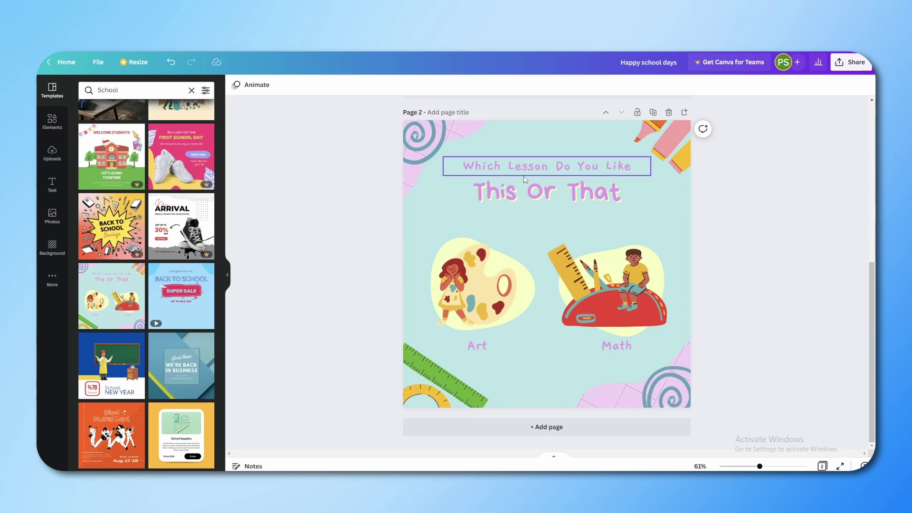
Examine the text options, including heading, subheading and body text styles and the ready-made font combinations.
{"action": "left_click", "coordinate": [39, 190]}
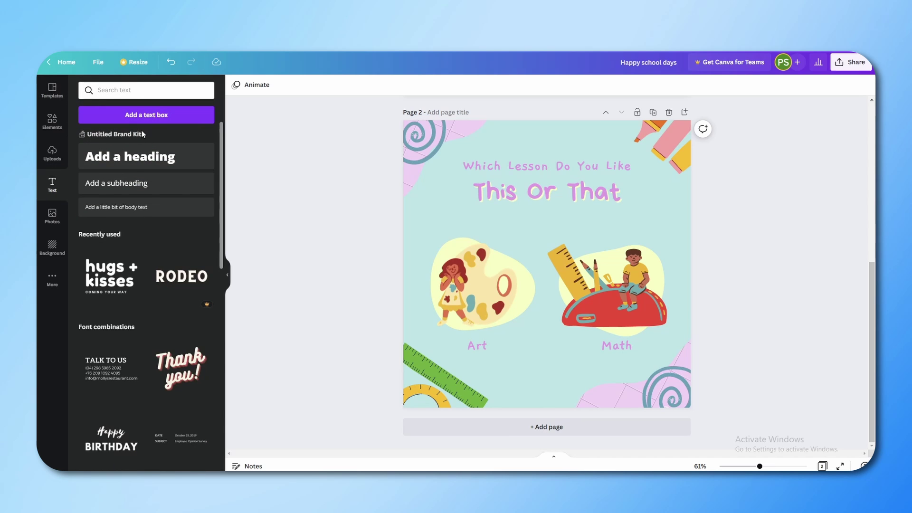
{"action": "scroll", "coordinate": [135, 209], "scroll_direction": "down", "scroll_amount": 3}
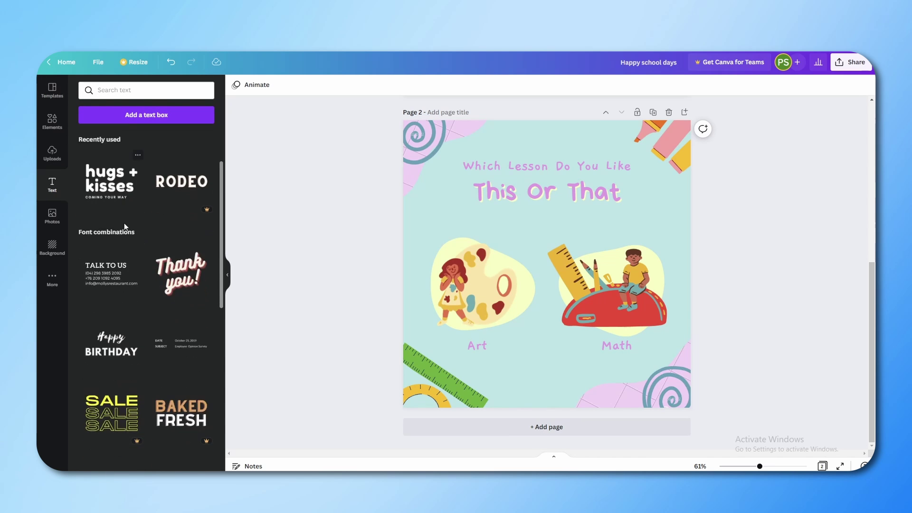
{"action": "scroll", "coordinate": [126, 234], "scroll_direction": "up", "scroll_amount": 2}
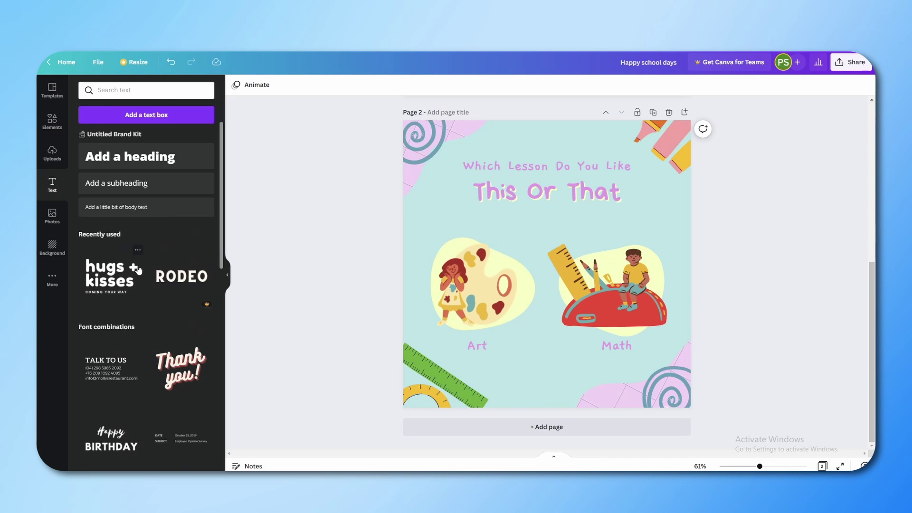
{"action": "scroll", "coordinate": [137, 270], "scroll_direction": "down", "scroll_amount": 4}
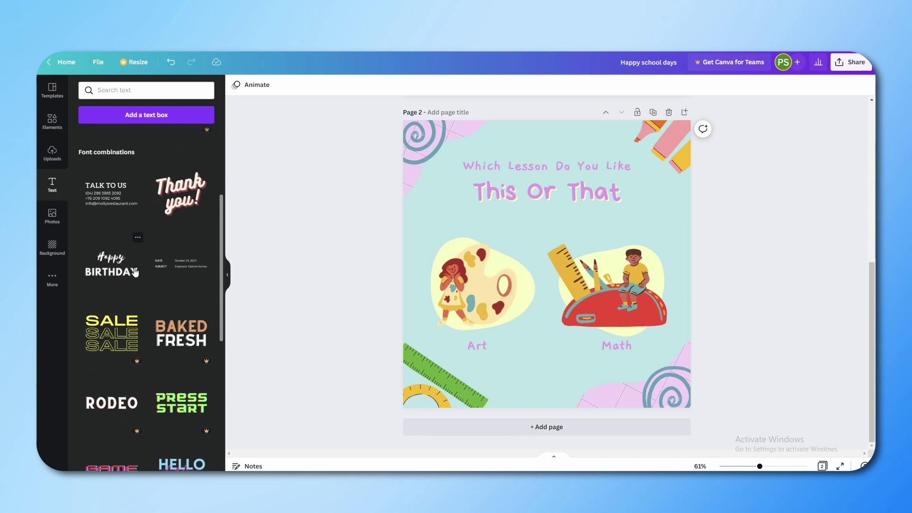
{"action": "scroll", "coordinate": [136, 271], "scroll_direction": "down", "scroll_amount": 6}
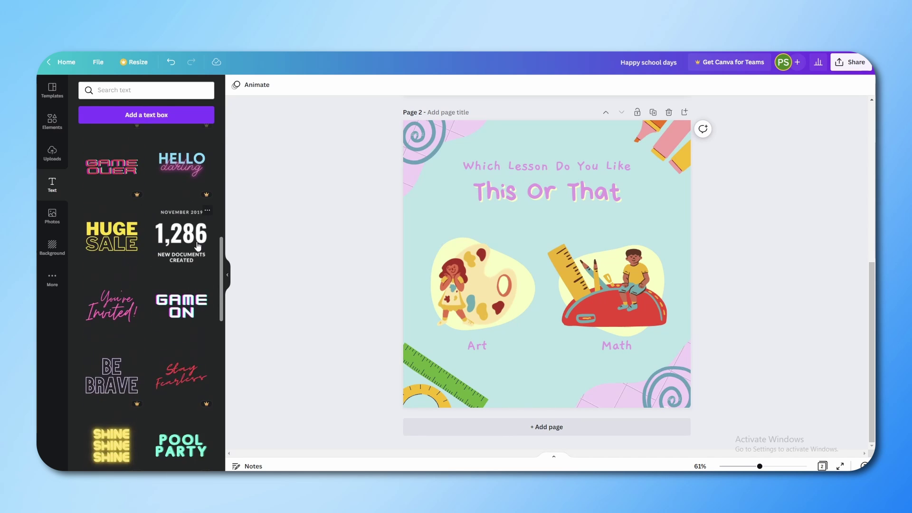
{"action": "scroll", "coordinate": [197, 246], "scroll_direction": "down", "scroll_amount": 5}
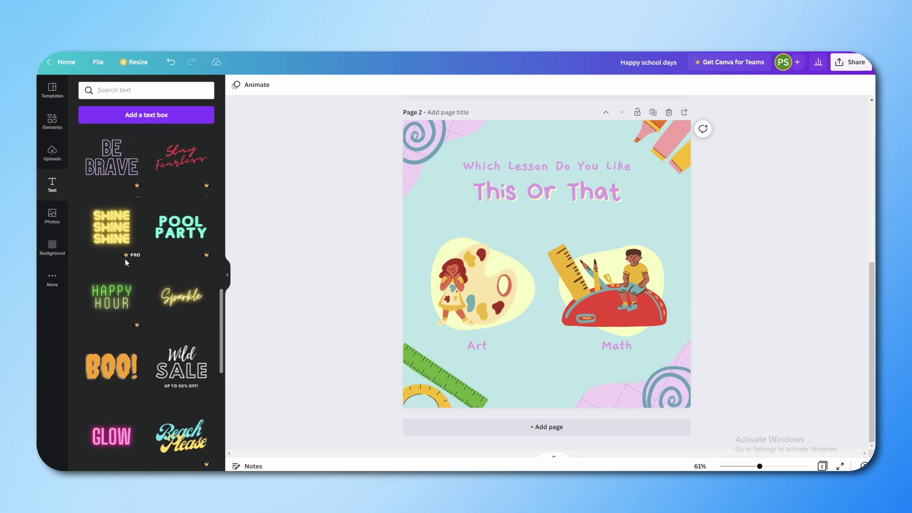
Add a heading text box to page 2 and select its placeholder text for editing.
{"action": "scroll", "coordinate": [125, 260], "scroll_direction": "up", "scroll_amount": 15}
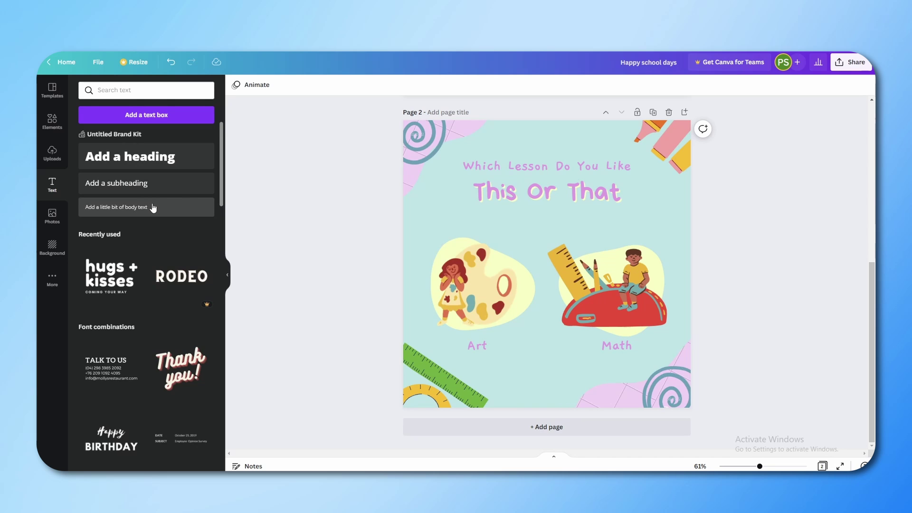
{"action": "left_click", "coordinate": [114, 157]}
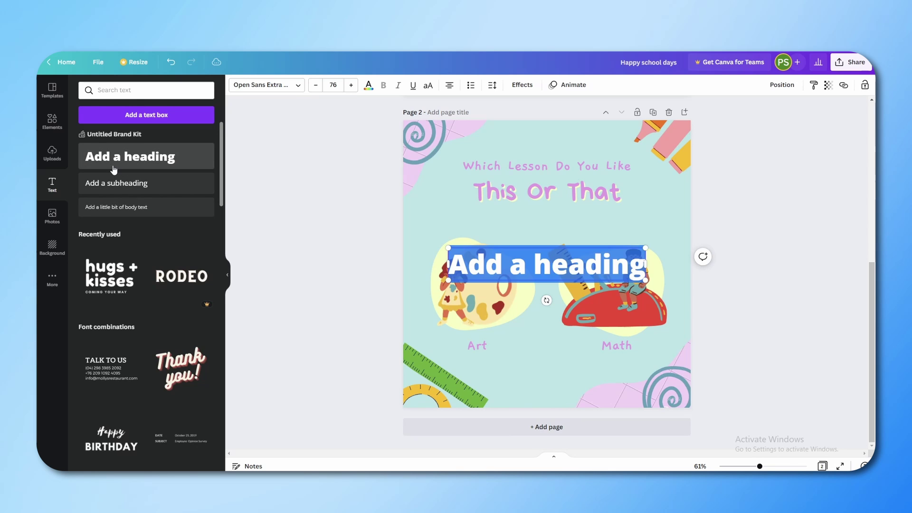
{"action": "left_click", "coordinate": [745, 294]}
{"action": "left_click", "coordinate": [502, 263]}
{"action": "left_click", "coordinate": [502, 262]}
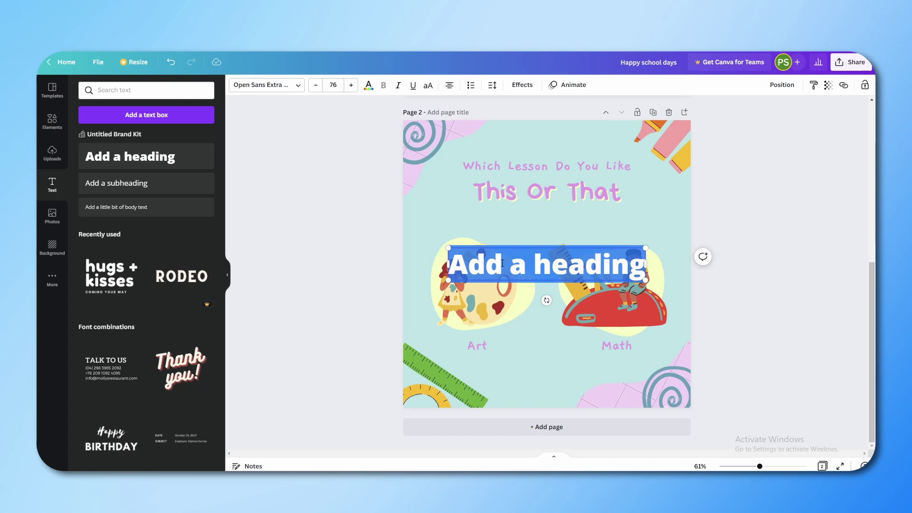
Replace the heading's placeholder text with "Happy school days".
{"action": "type", "text": "Happy"}
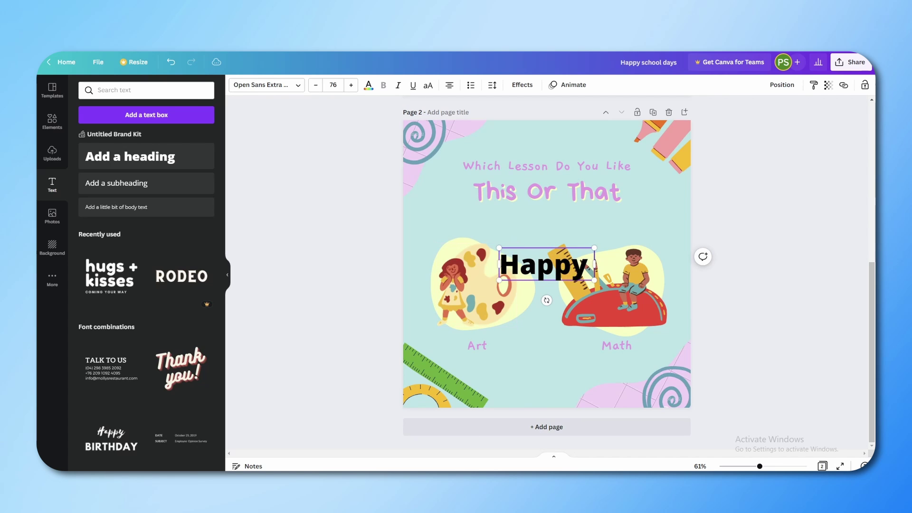
{"action": "type", "text": " school dfays"}
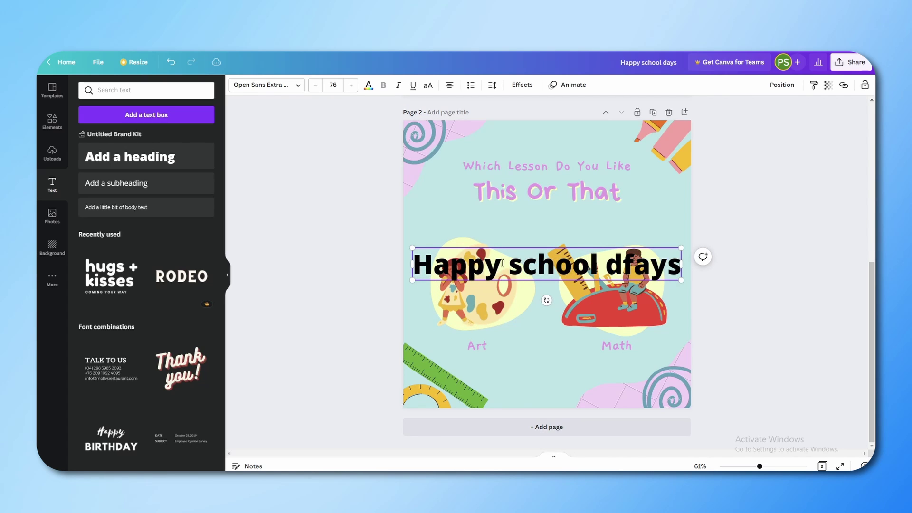
{"action": "key", "text": "BackSpace"}
{"action": "key", "text": "BackSpace"}
{"action": "key", "text": "BackSpace"}
{"action": "key", "text": "BackSpace"}
{"action": "type", "text": "ays"}
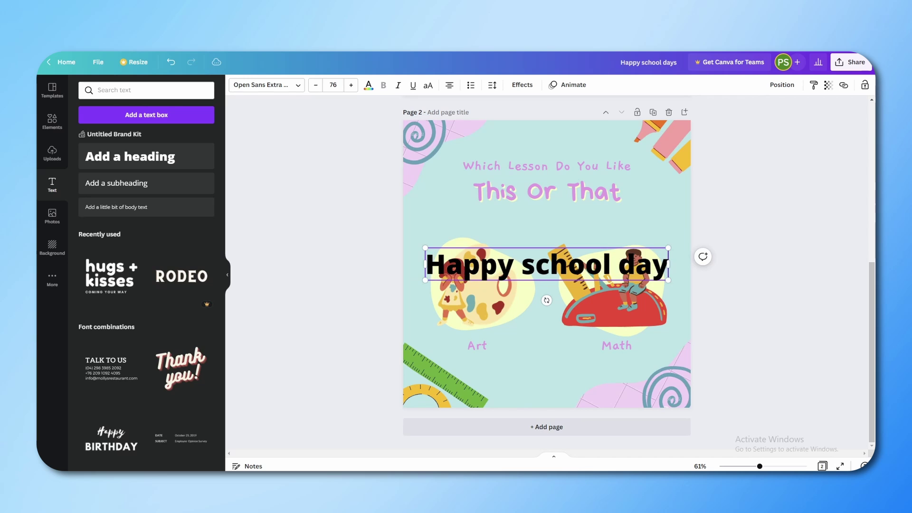
{"action": "left_click", "coordinate": [364, 256]}
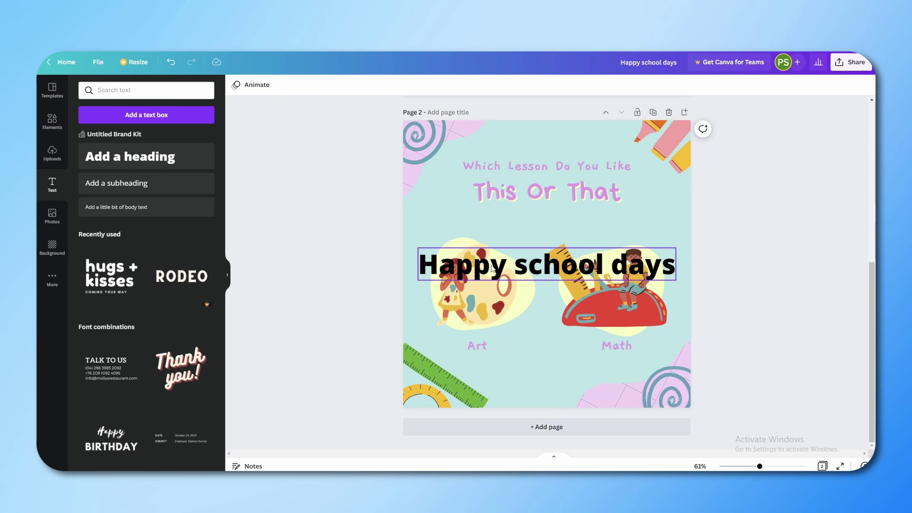
Shrink the "Happy school days" heading to about size 60 and place it just below "This Or That".
{"action": "left_click_drag", "start_coordinate": [418, 247], "coordinate": [470, 204]}
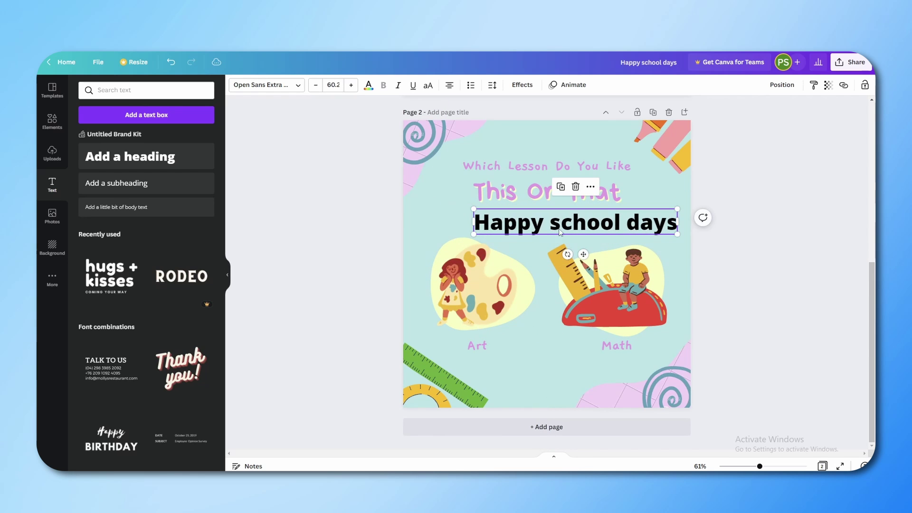
{"action": "left_click_drag", "start_coordinate": [573, 215], "coordinate": [558, 216]}
{"action": "left_click", "coordinate": [669, 239]}
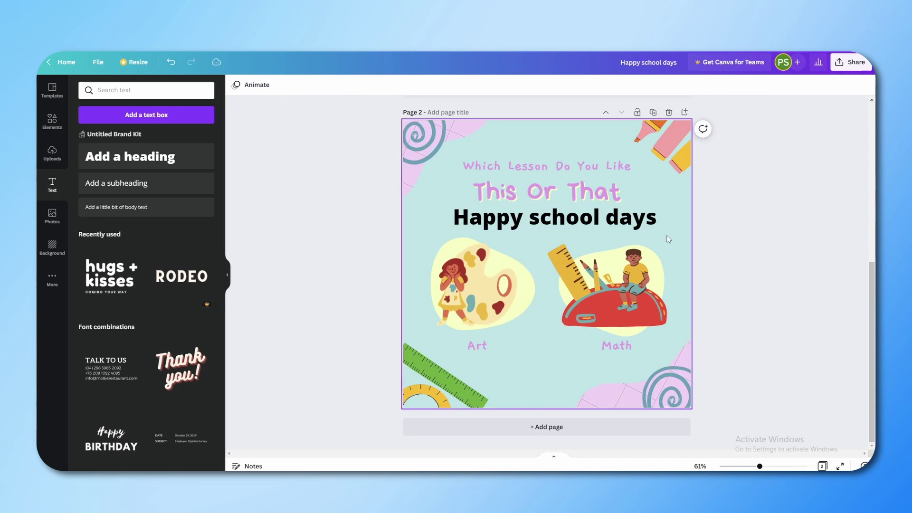
Change the "Happy school days" heading's font to Alegreya Sans SC Black.
{"action": "left_click", "coordinate": [571, 219]}
{"action": "left_click", "coordinate": [256, 86]}
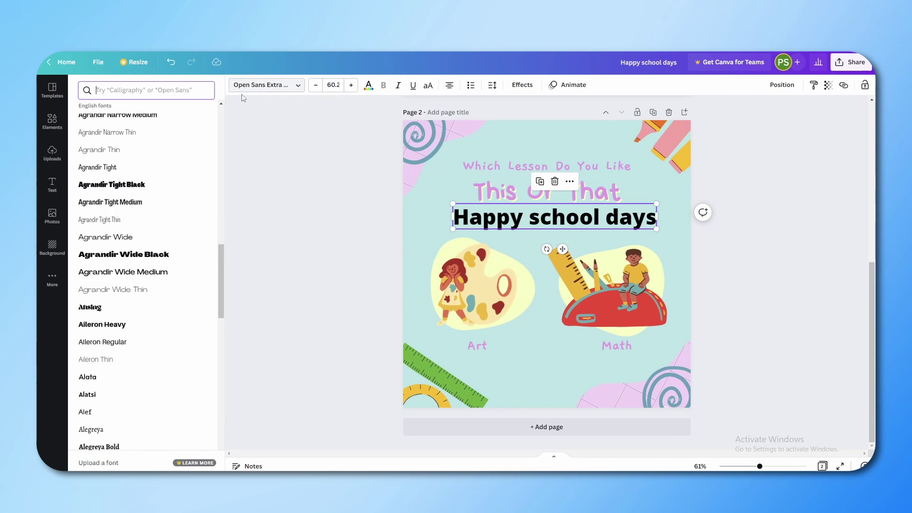
{"action": "scroll", "coordinate": [137, 261], "scroll_direction": "down", "scroll_amount": 5}
{"action": "left_click", "coordinate": [138, 256]}
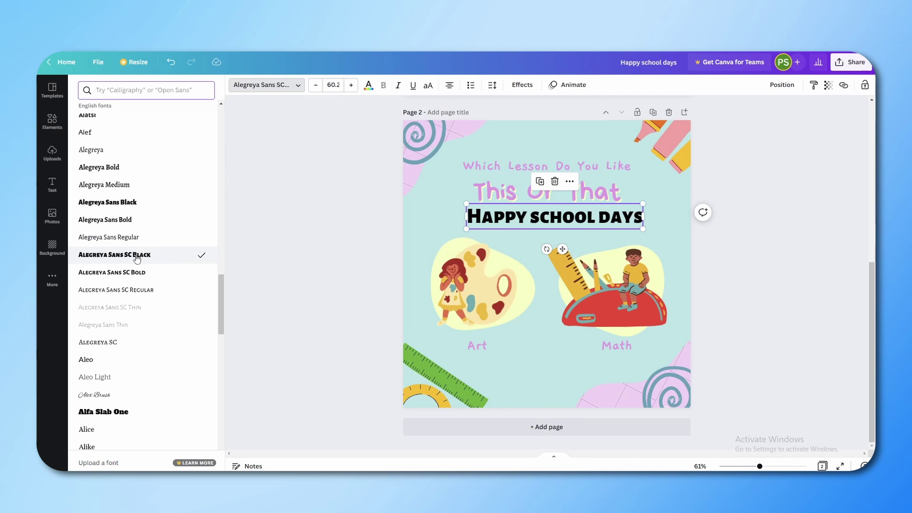
{"action": "left_click", "coordinate": [370, 224]}
Examine the font search categories for the heading, including the Handwriting and Corporate fonts.
{"action": "left_click", "coordinate": [488, 222]}
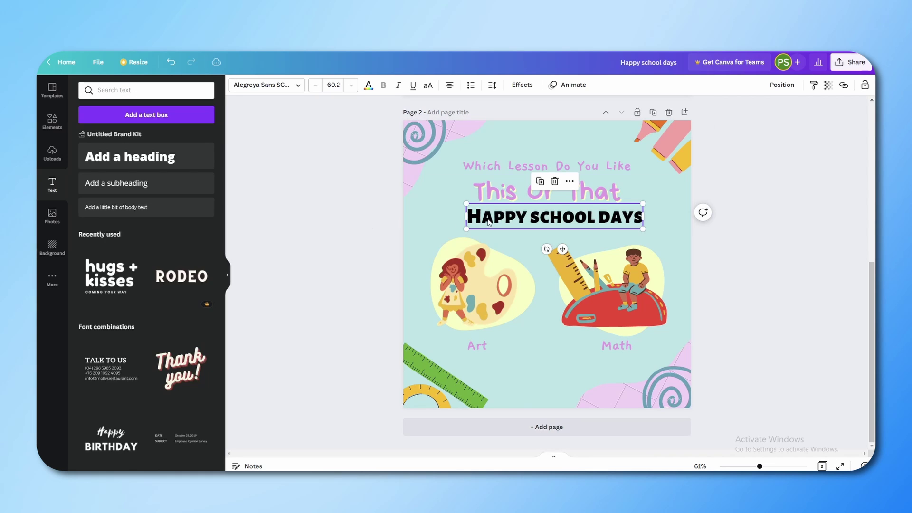
{"action": "left_click", "coordinate": [266, 85]}
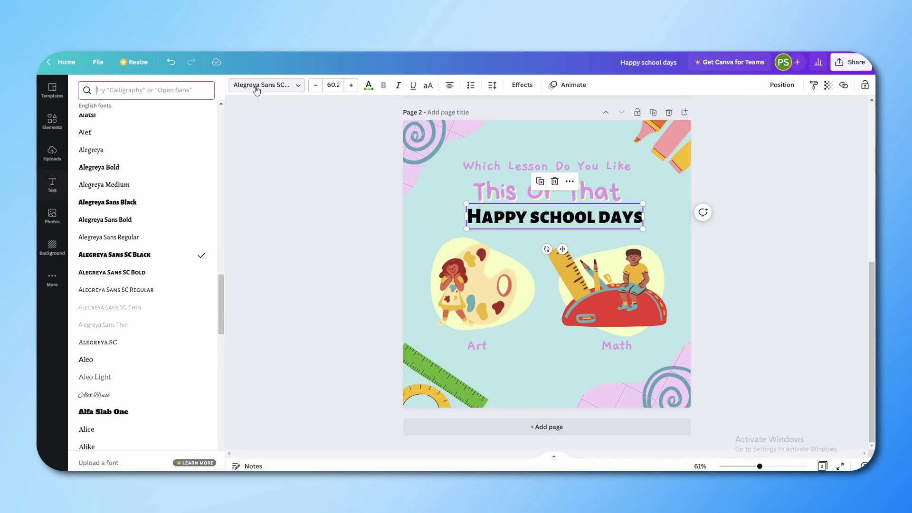
{"action": "left_click", "coordinate": [117, 90]}
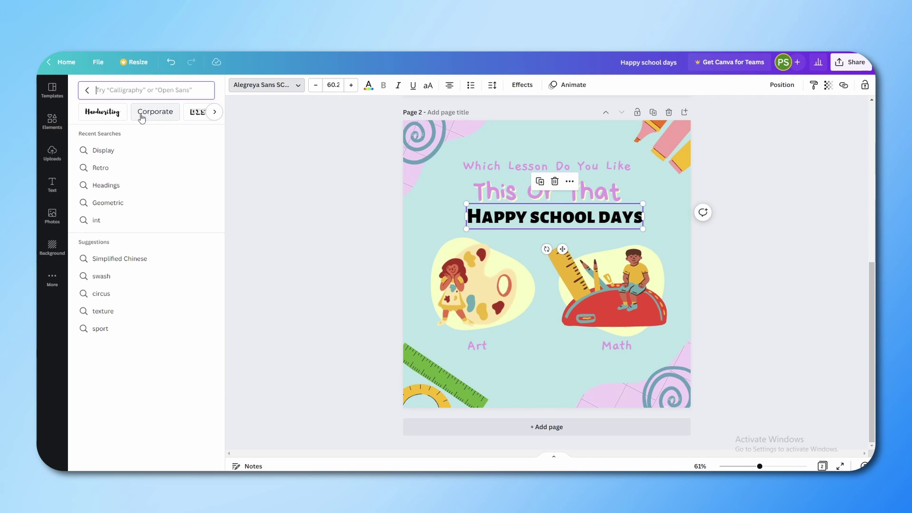
{"action": "left_click", "coordinate": [88, 90]}
{"action": "left_click", "coordinate": [128, 91]}
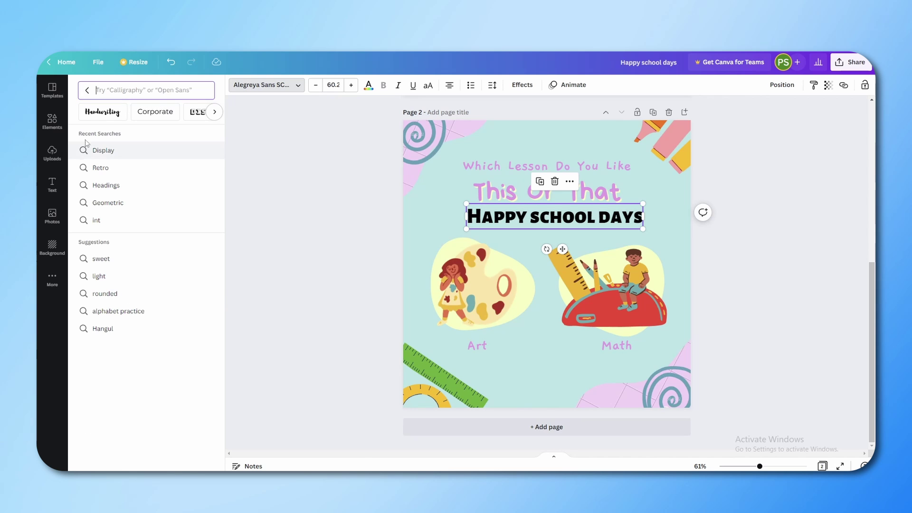
{"action": "left_click", "coordinate": [100, 114]}
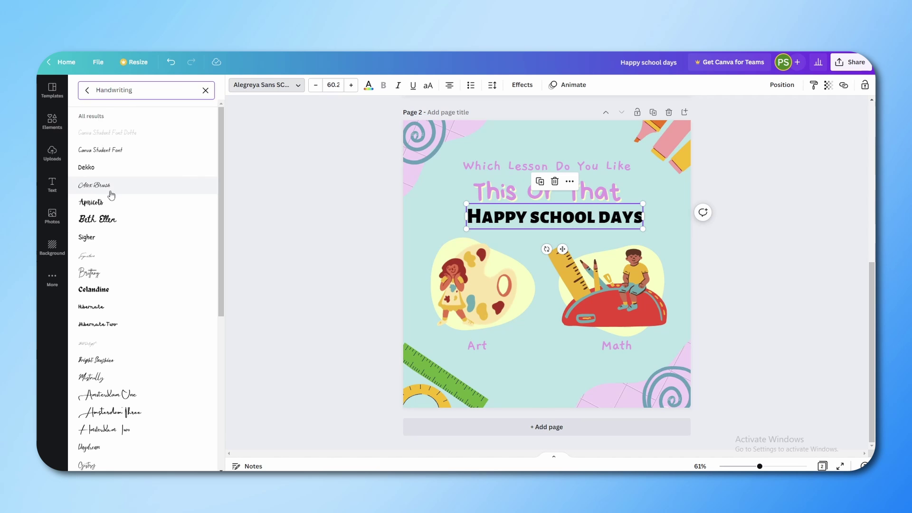
{"action": "scroll", "coordinate": [111, 194], "scroll_direction": "down", "scroll_amount": 4}
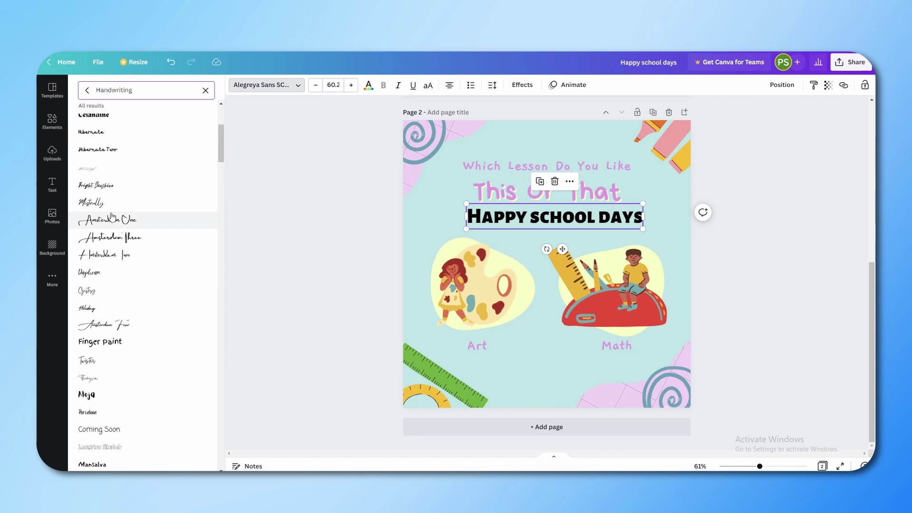
{"action": "left_click", "coordinate": [87, 89]}
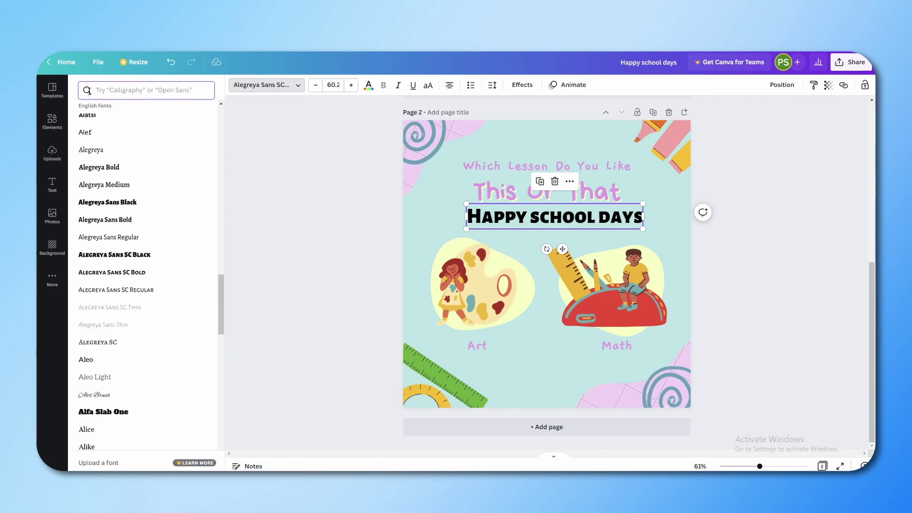
{"action": "left_click", "coordinate": [128, 94]}
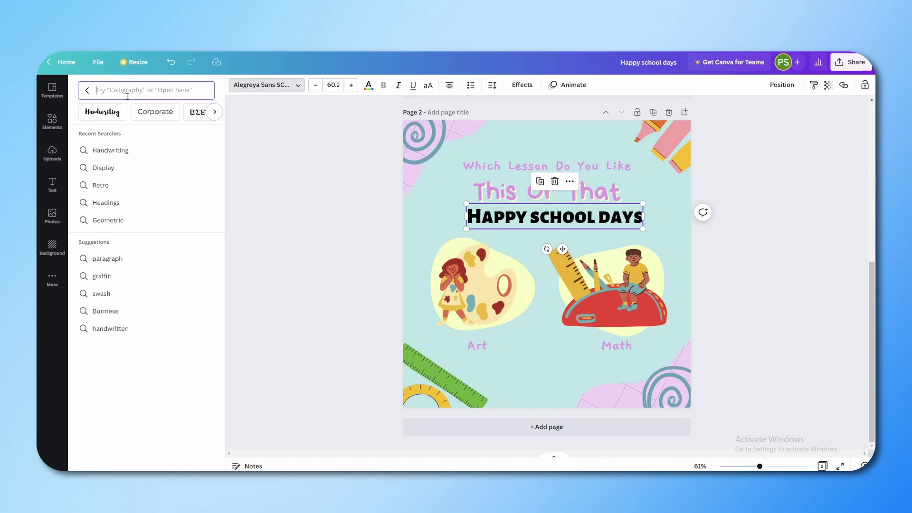
{"action": "left_click", "coordinate": [155, 112]}
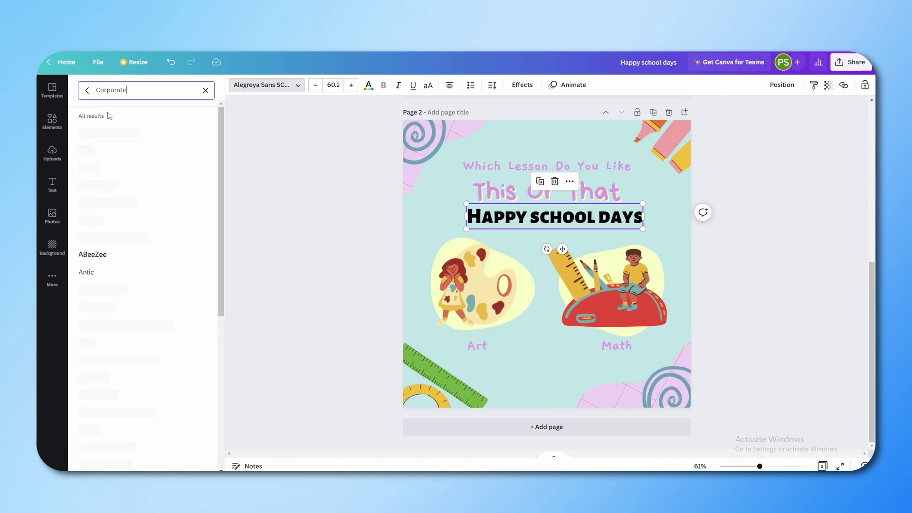
{"action": "left_click", "coordinate": [87, 90]}
Set the "Happy school days" heading's font to Waterlily from the Handwriting category.
{"action": "left_click", "coordinate": [116, 114]}
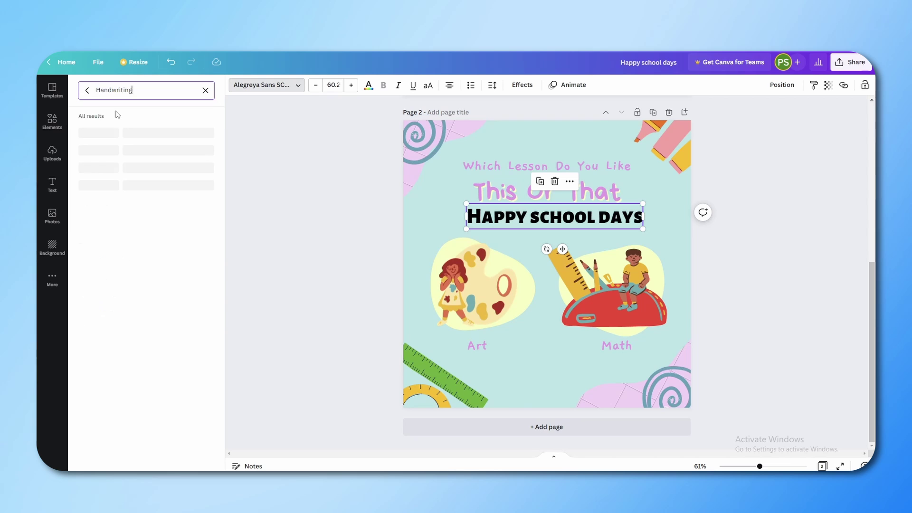
{"action": "scroll", "coordinate": [120, 268], "scroll_direction": "down", "scroll_amount": 5}
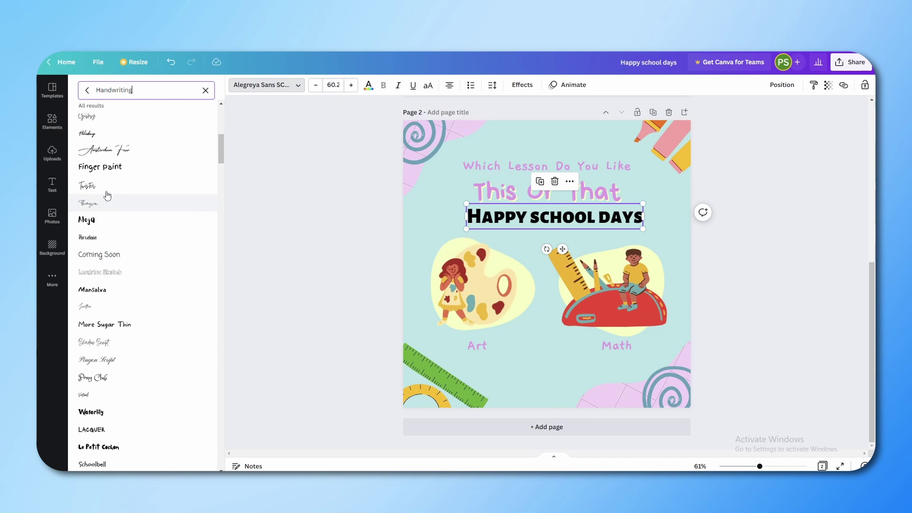
{"action": "scroll", "coordinate": [140, 342], "scroll_direction": "down", "scroll_amount": 3}
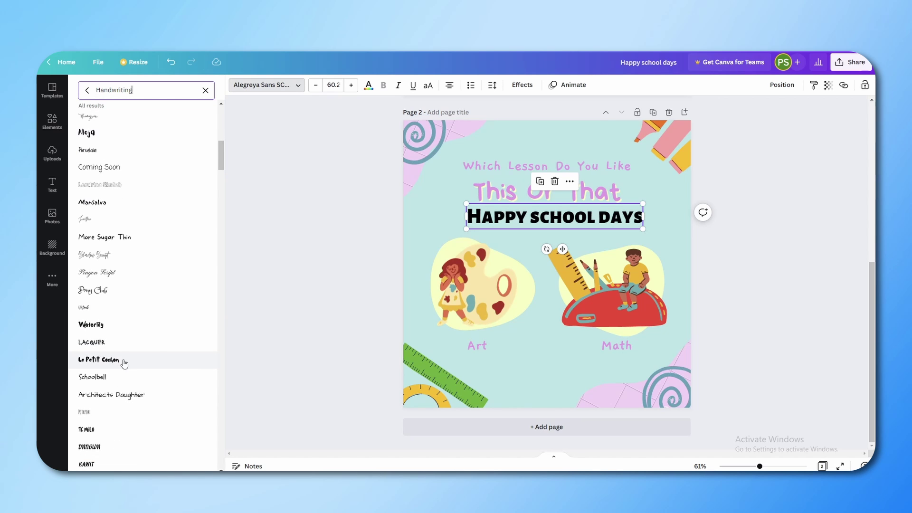
{"action": "left_click", "coordinate": [105, 327]}
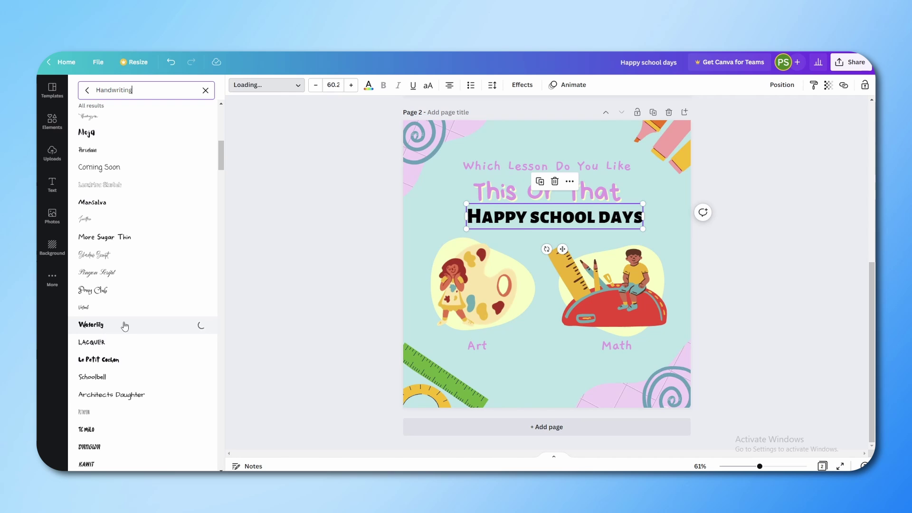
{"action": "left_click", "coordinate": [340, 244]}
Enlarge the "Happy school days" heading to about size 66 and center it under "This Or That".
{"action": "left_click", "coordinate": [617, 214]}
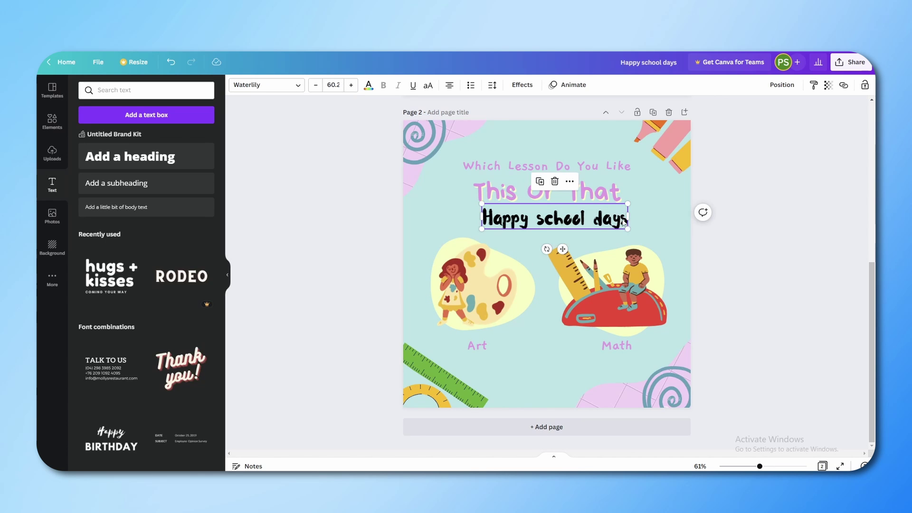
{"action": "left_click_drag", "start_coordinate": [622, 223], "coordinate": [609, 220]}
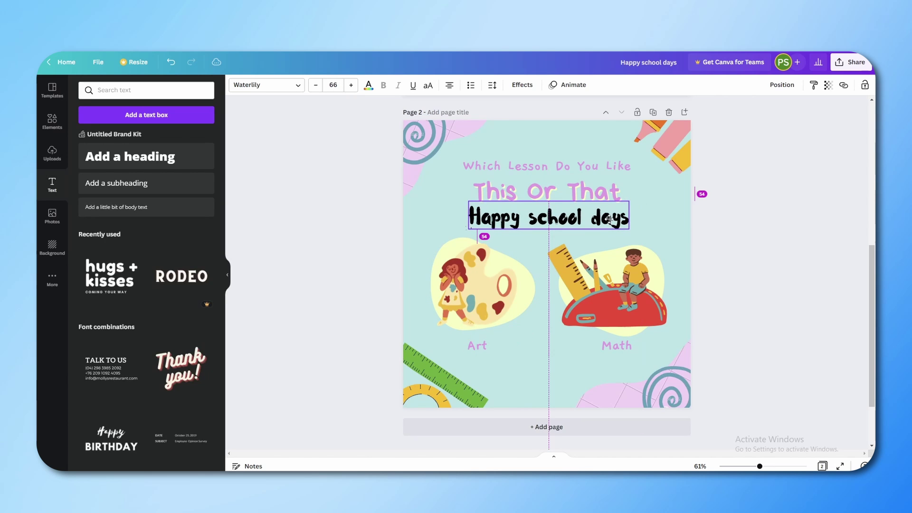
{"action": "left_click", "coordinate": [673, 216]}
Try light pink on the "Happy school days" heading, and set its text color to the magenta from the photo colors.
{"action": "left_click", "coordinate": [591, 211]}
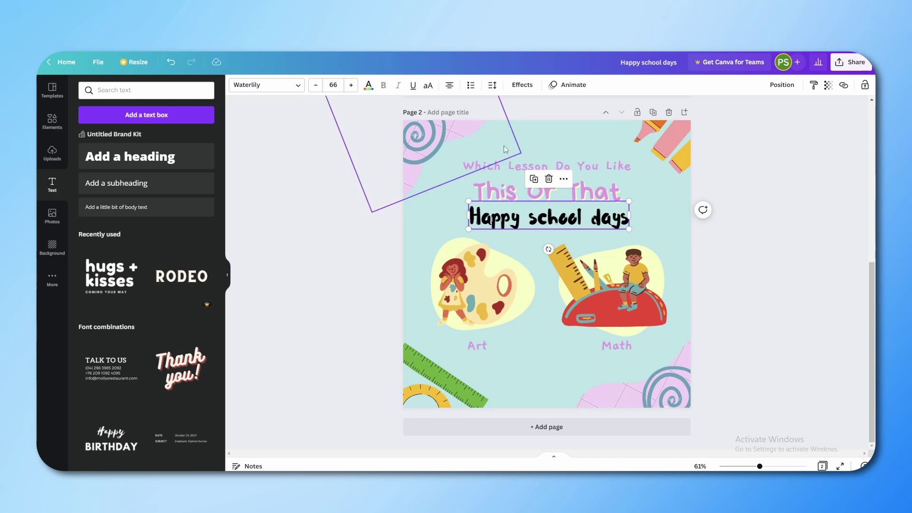
{"action": "left_click", "coordinate": [369, 85]}
{"action": "left_click", "coordinate": [204, 201]}
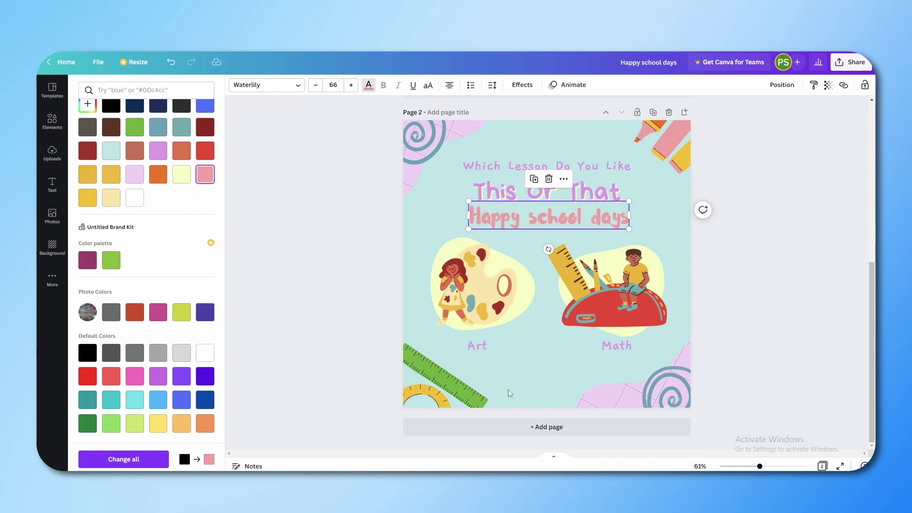
{"action": "left_click", "coordinate": [158, 317]}
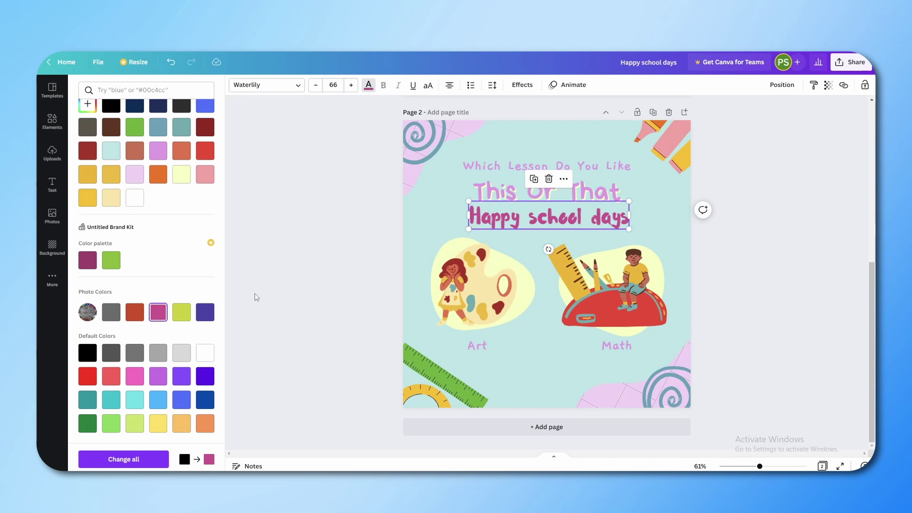
{"action": "scroll", "coordinate": [328, 321], "scroll_direction": "up", "scroll_amount": 2}
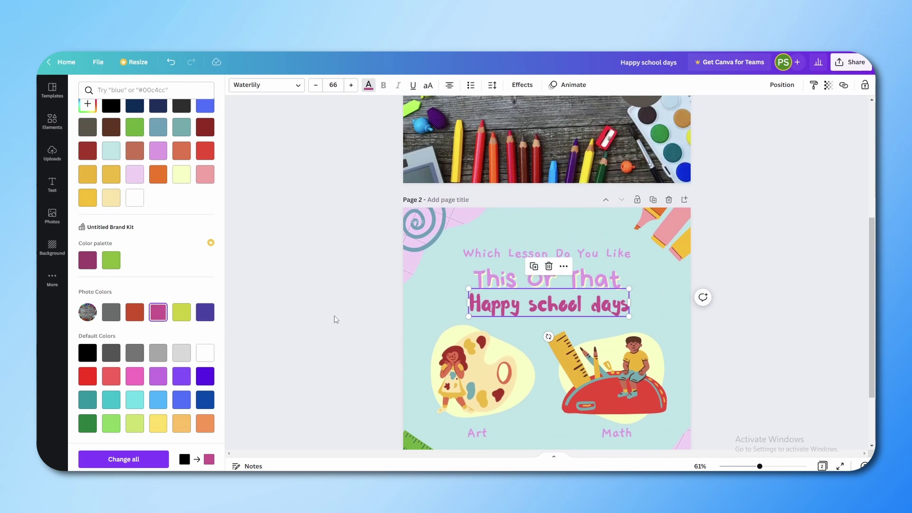
{"action": "scroll", "coordinate": [334, 319], "scroll_direction": "down", "scroll_amount": 2}
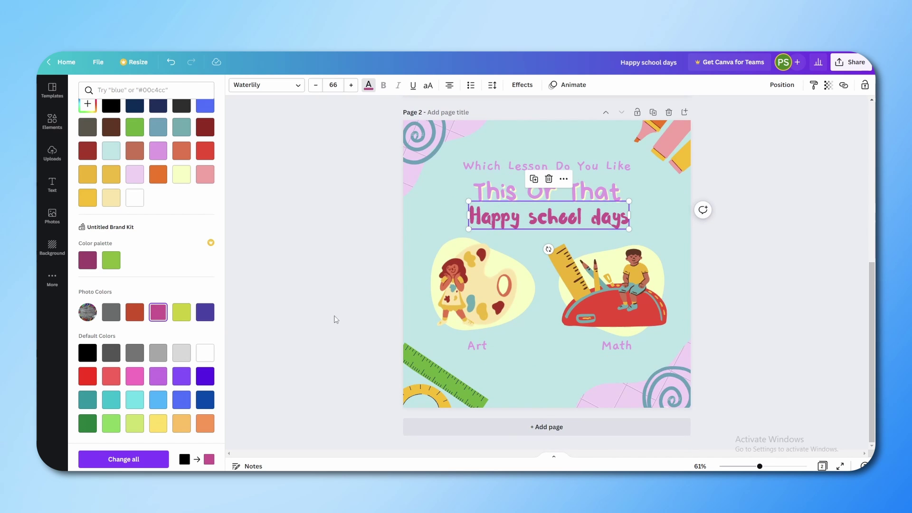
{"action": "left_click", "coordinate": [442, 212]}
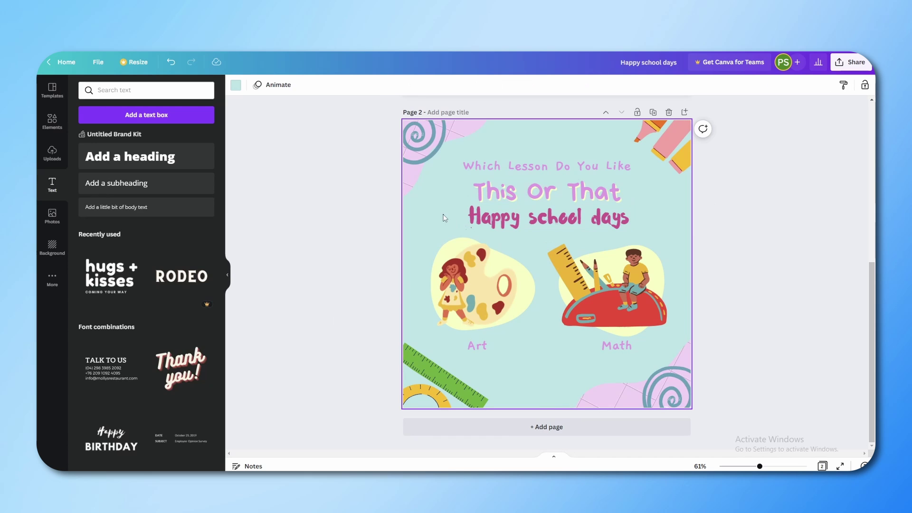
Search the elements for "school" and limit the results to graphics.
{"action": "left_click", "coordinate": [52, 122]}
{"action": "left_click", "coordinate": [122, 90]}
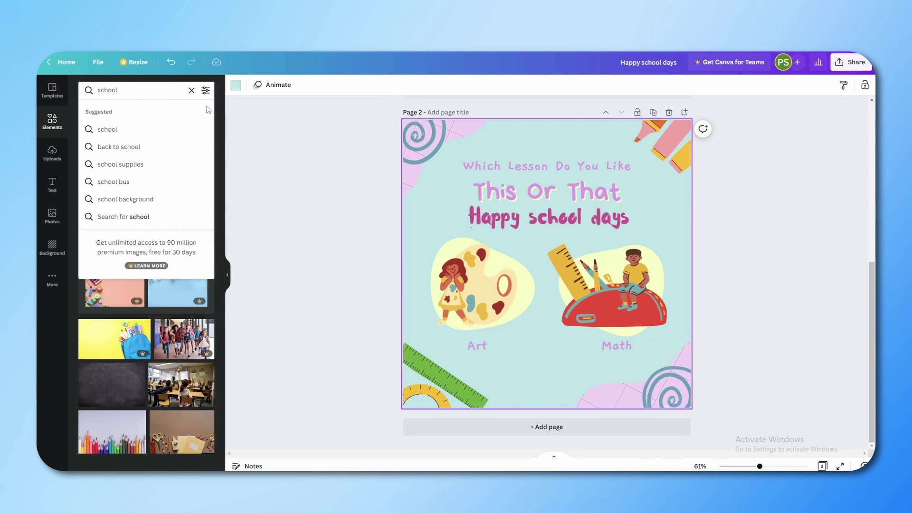
{"action": "left_click", "coordinate": [233, 126]}
{"action": "left_click", "coordinate": [122, 114]}
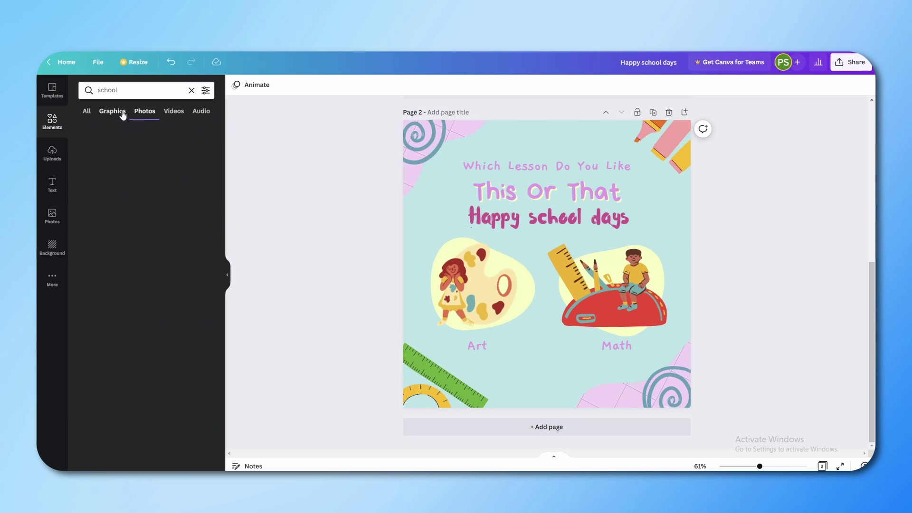
Add the pink and blue backpack graphic to page 2, shrink it and place it between the "Art" and "Math" labels.
{"action": "scroll", "coordinate": [170, 245], "scroll_direction": "down", "scroll_amount": 2}
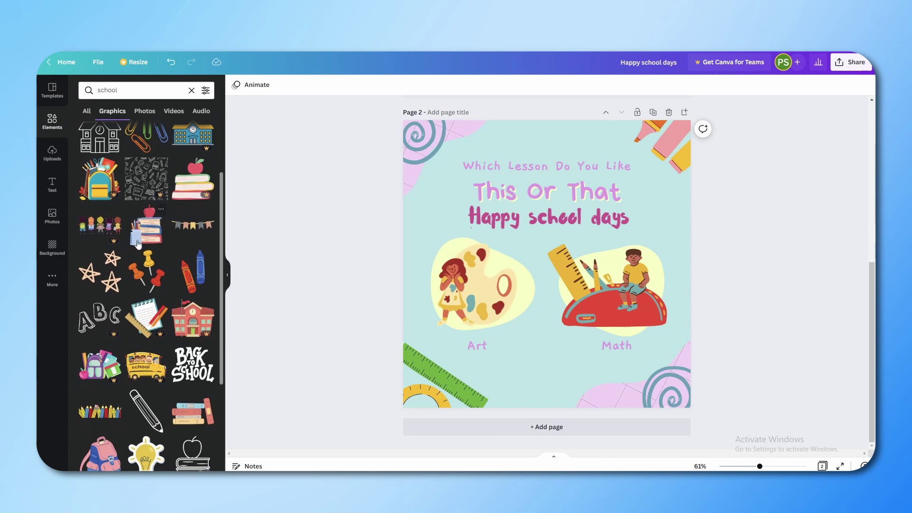
{"action": "scroll", "coordinate": [108, 290], "scroll_direction": "down", "scroll_amount": 1}
{"action": "scroll", "coordinate": [108, 293], "scroll_direction": "down", "scroll_amount": 2}
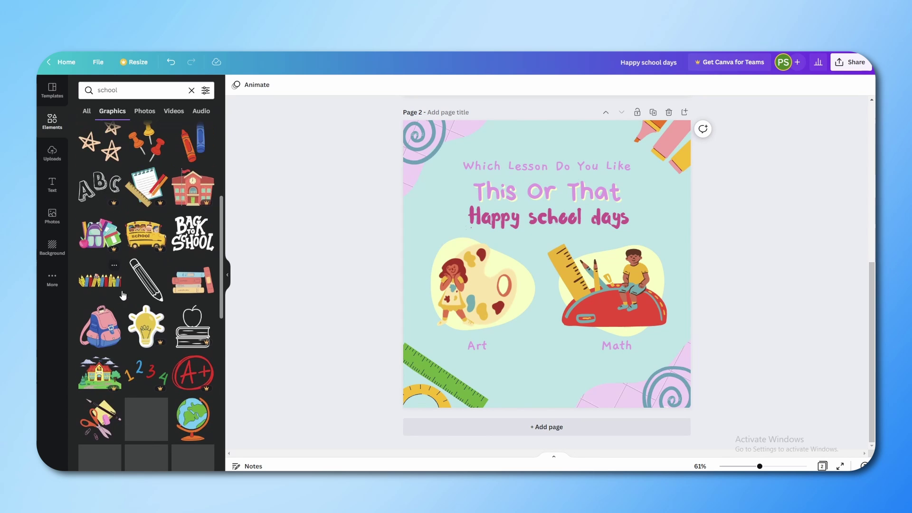
{"action": "left_click", "coordinate": [96, 333]}
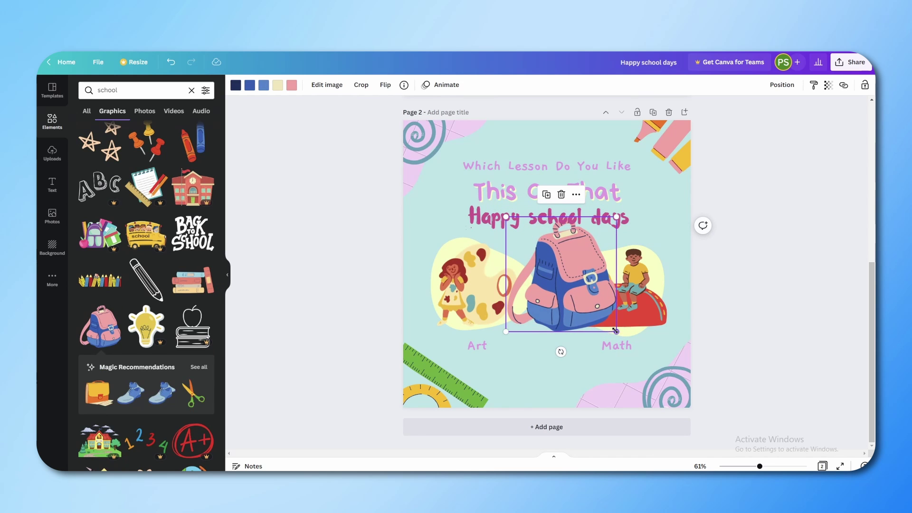
{"action": "left_click_drag", "start_coordinate": [616, 331], "coordinate": [563, 384]}
{"action": "left_click_drag", "start_coordinate": [534, 356], "coordinate": [542, 367]}
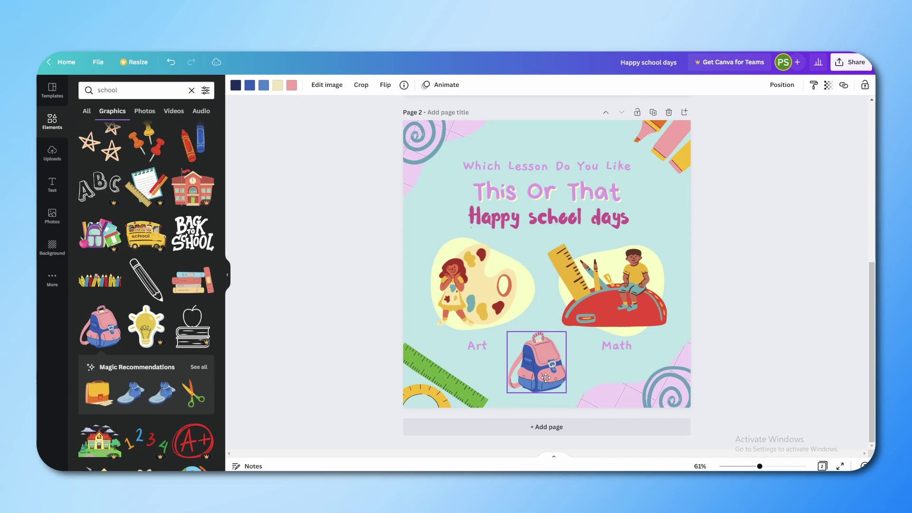
{"action": "left_click", "coordinate": [370, 363]}
Lock and unlock page 1, and nudge its "Up to 40% off" text slightly down.
{"action": "scroll", "coordinate": [160, 277], "scroll_direction": "down", "scroll_amount": 3}
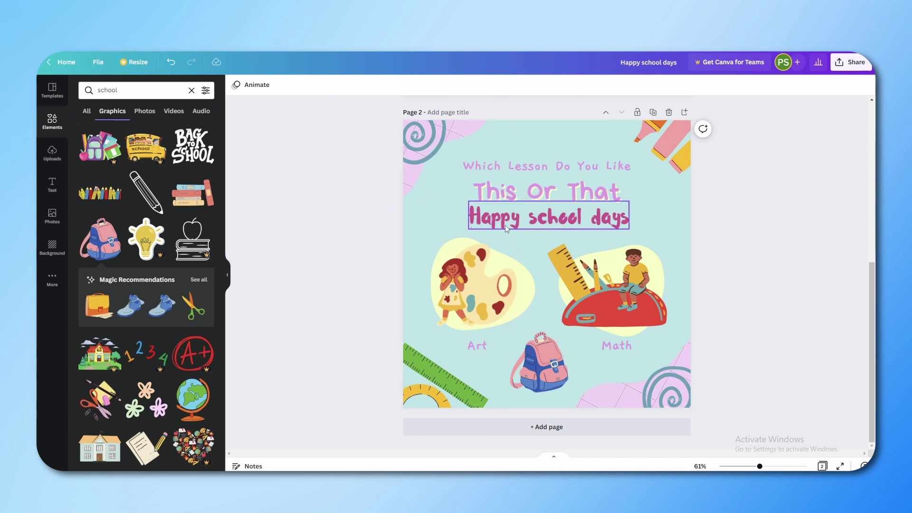
{"action": "scroll", "coordinate": [627, 214], "scroll_direction": "up", "scroll_amount": 5}
{"action": "scroll", "coordinate": [629, 217], "scroll_direction": "down", "scroll_amount": 3}
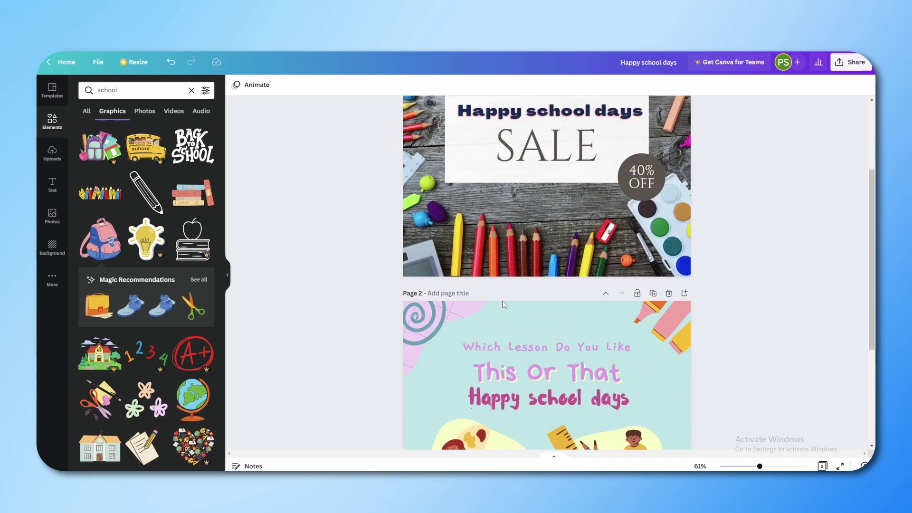
{"action": "scroll", "coordinate": [641, 216], "scroll_direction": "up", "scroll_amount": 3}
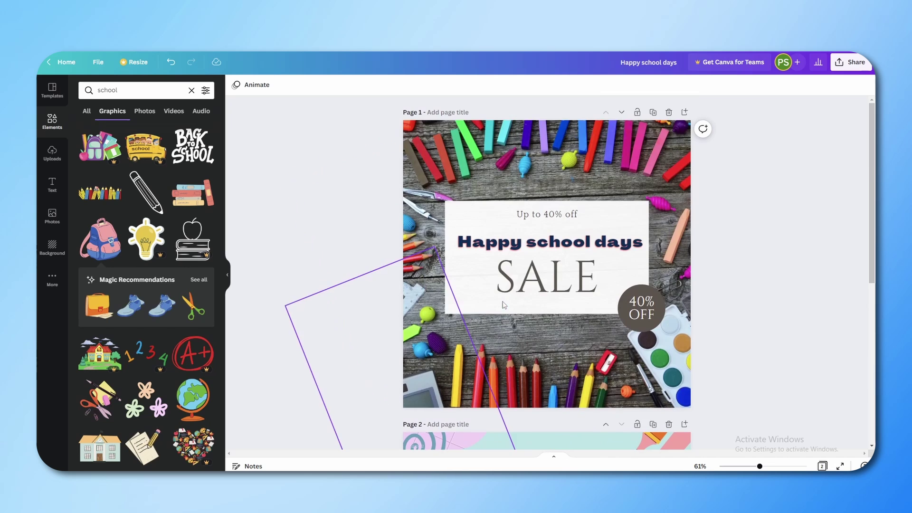
{"action": "left_click", "coordinate": [637, 113]}
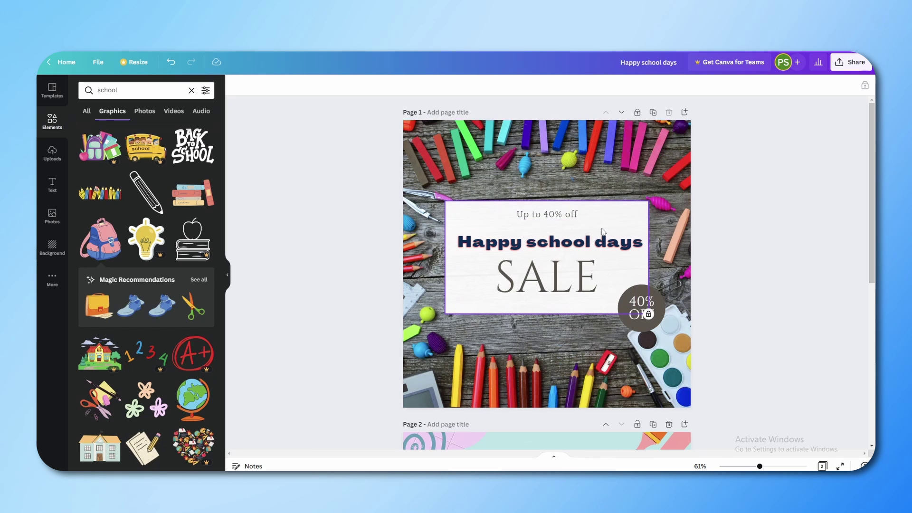
{"action": "left_click", "coordinate": [637, 113]}
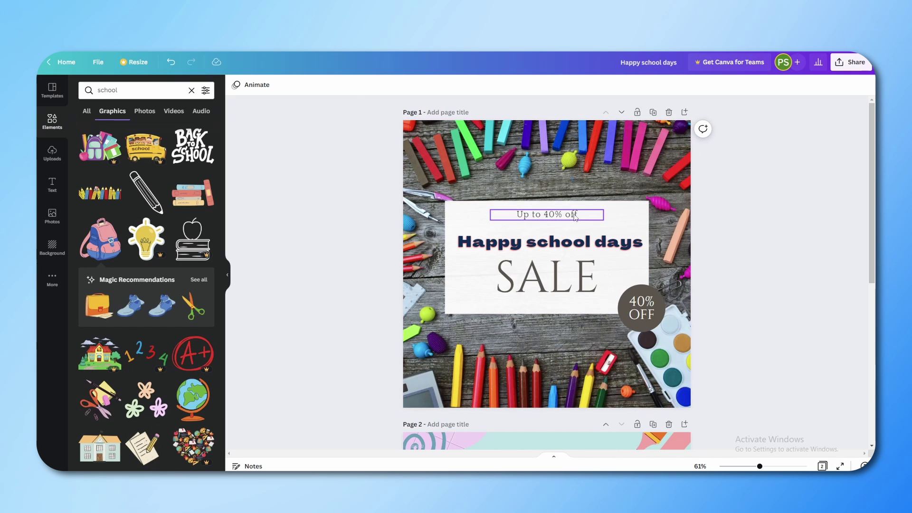
{"action": "left_click_drag", "start_coordinate": [572, 213], "coordinate": [572, 217]}
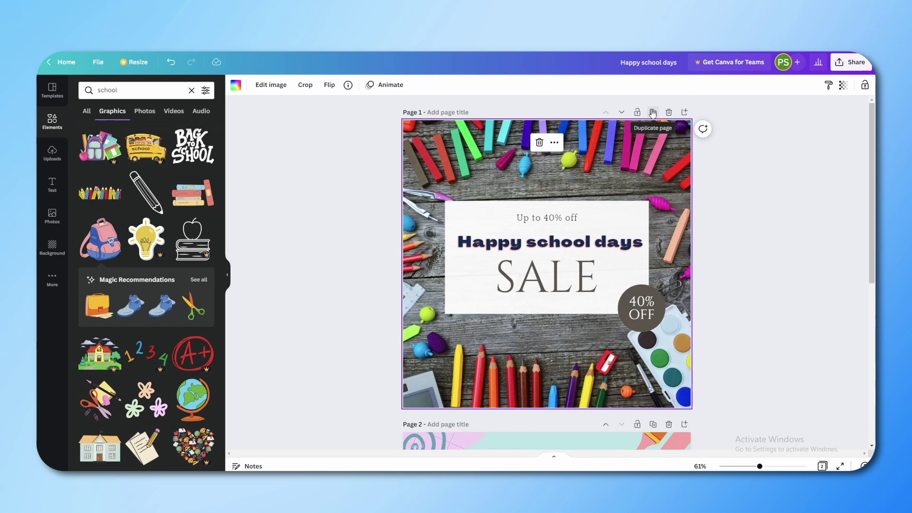
Duplicate page 1, compare the copy with the original, and delete the duplicated page.
{"action": "left_click", "coordinate": [651, 113]}
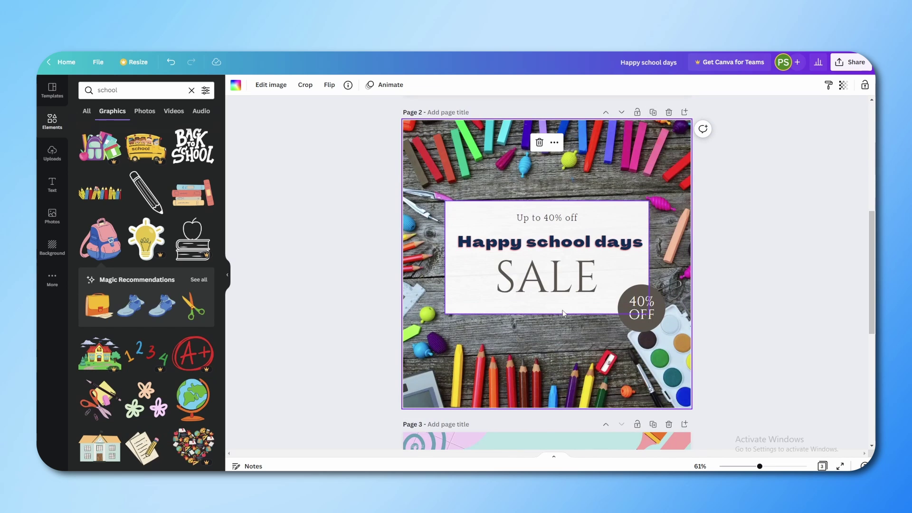
{"action": "scroll", "coordinate": [552, 250], "scroll_direction": "up", "scroll_amount": 6}
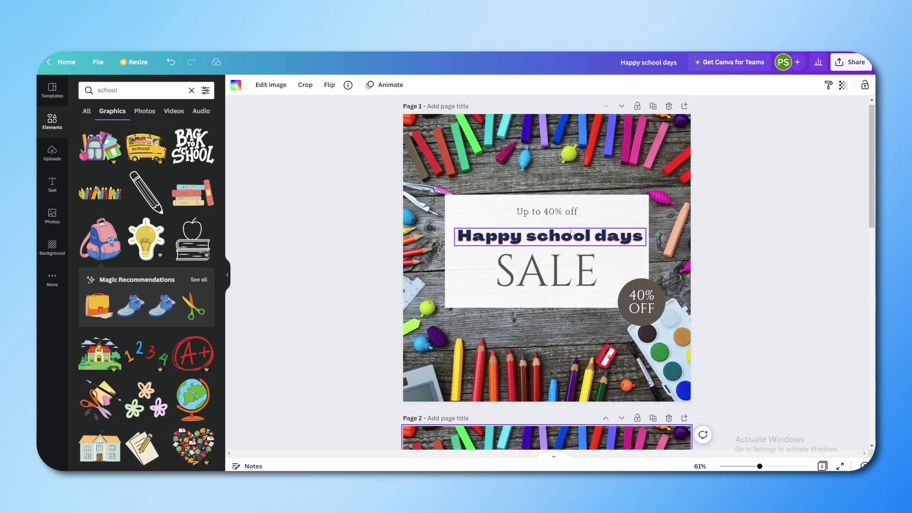
{"action": "scroll", "coordinate": [551, 252], "scroll_direction": "down", "scroll_amount": 5}
{"action": "scroll", "coordinate": [545, 258], "scroll_direction": "down", "scroll_amount": 2}
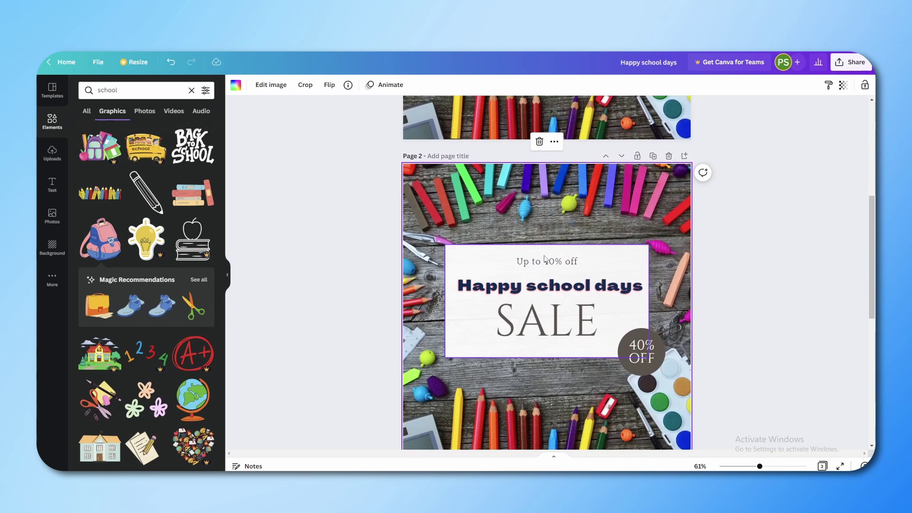
{"action": "scroll", "coordinate": [545, 258], "scroll_direction": "down", "scroll_amount": 2}
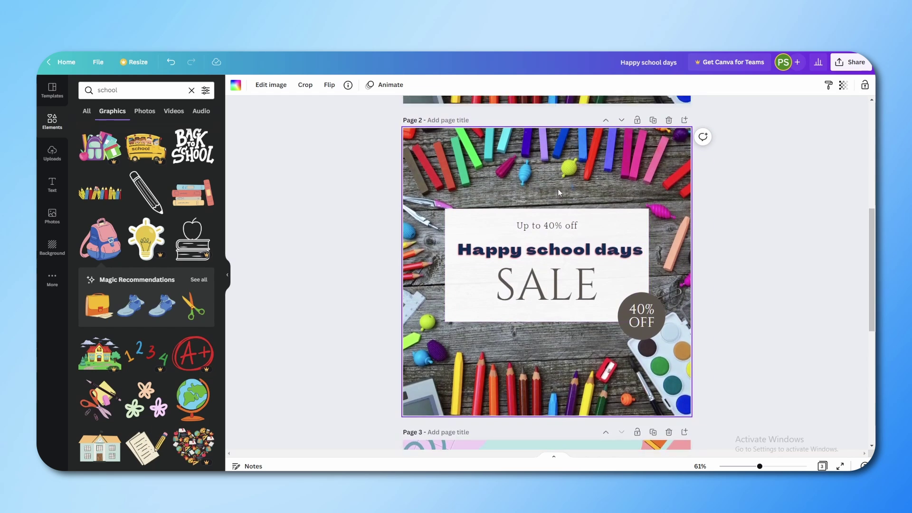
{"action": "scroll", "coordinate": [589, 198], "scroll_direction": "up", "scroll_amount": 3}
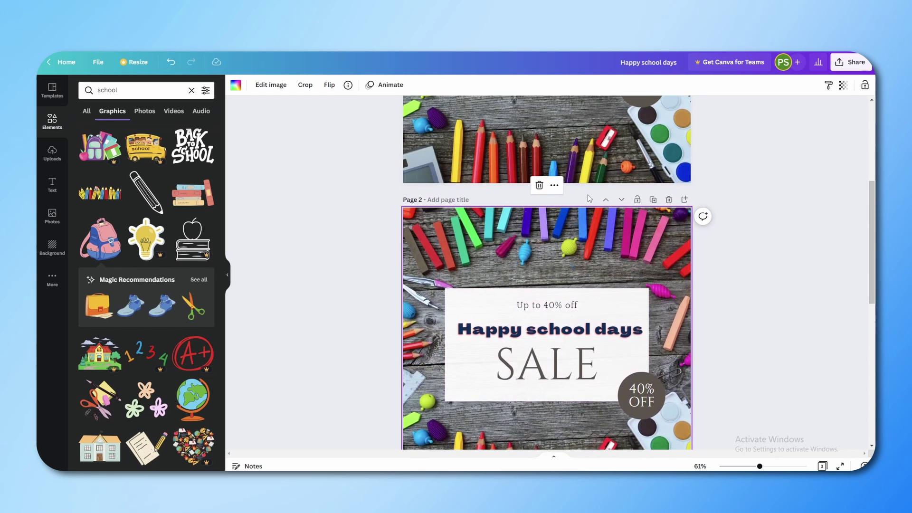
{"action": "left_click", "coordinate": [670, 201]}
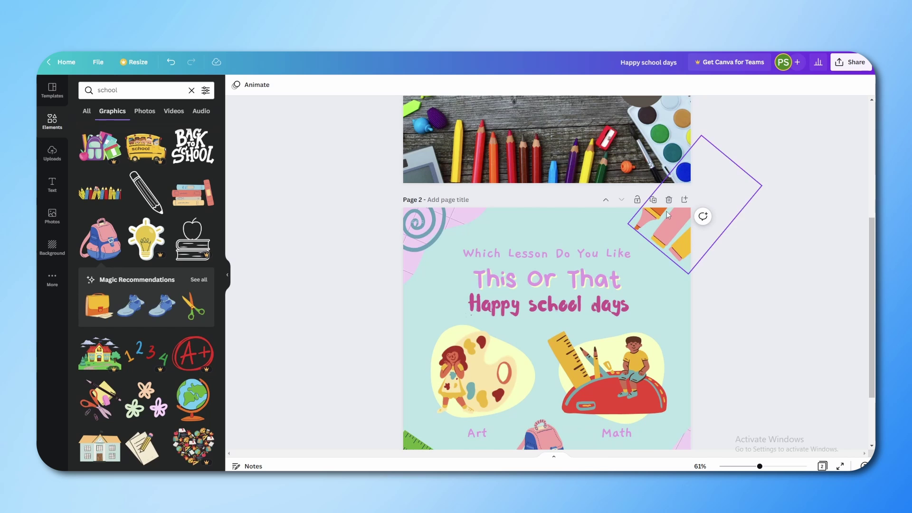
Add a new page after the "This Or That" page.
{"action": "scroll", "coordinate": [657, 230], "scroll_direction": "up", "scroll_amount": 1}
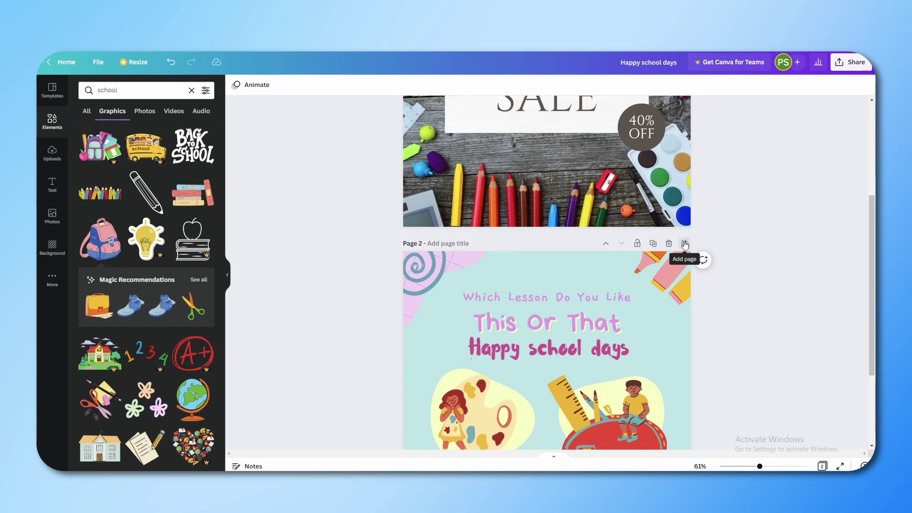
{"action": "scroll", "coordinate": [684, 244], "scroll_direction": "down", "scroll_amount": 3}
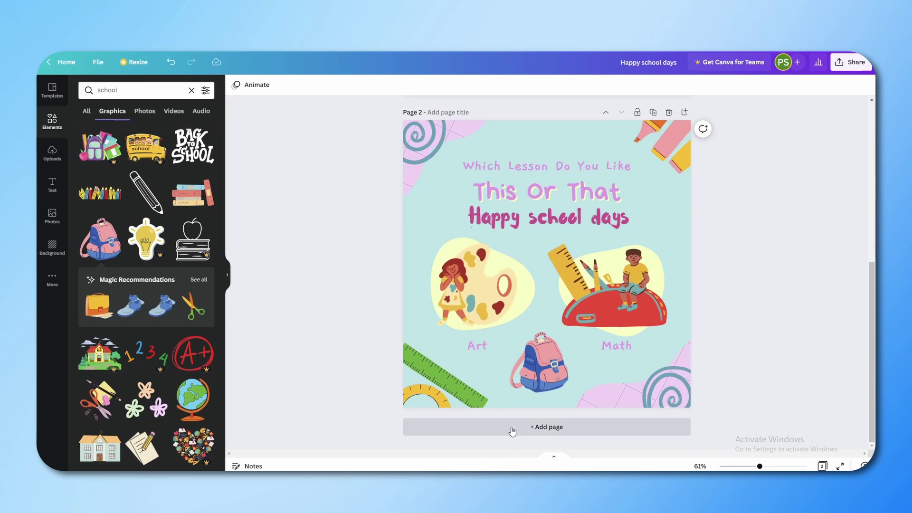
{"action": "left_click", "coordinate": [685, 112]}
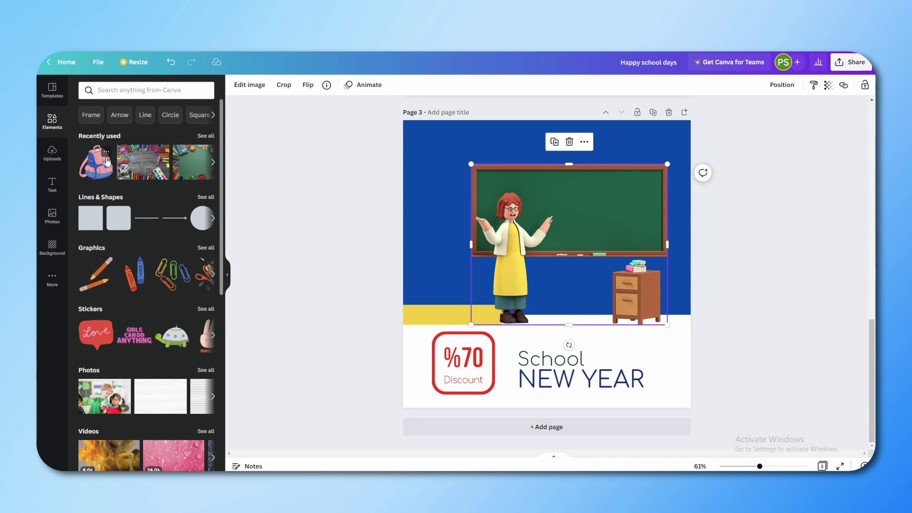
Add the recently used backpack graphic to page 3 and place it over the chalkboard's upper-left corner.
{"action": "left_click", "coordinate": [95, 161]}
{"action": "left_click_drag", "start_coordinate": [563, 281], "coordinate": [489, 182]}
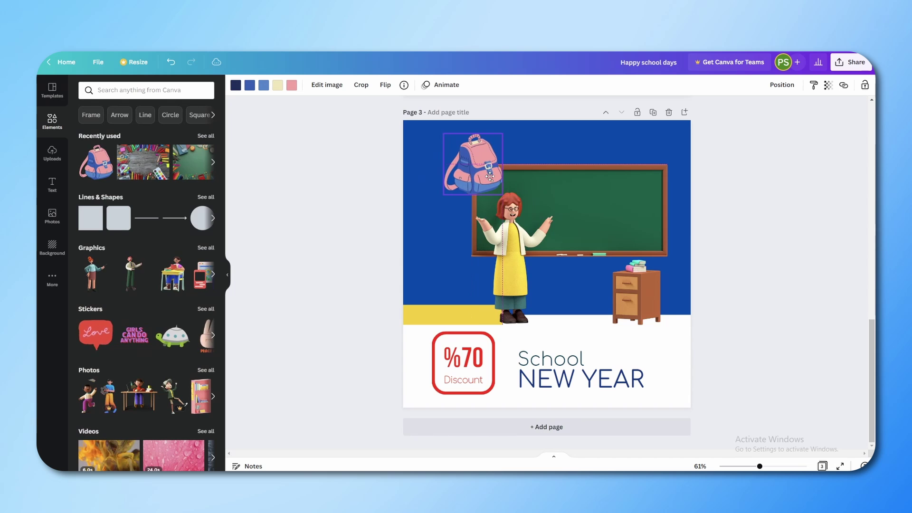
{"action": "left_click", "coordinate": [537, 188]}
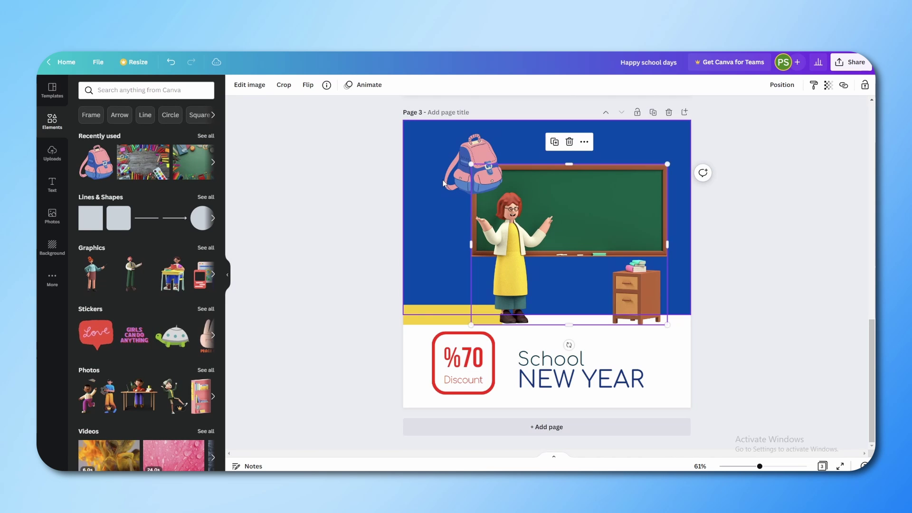
Send the backpack backward behind the chalkboard and the blue background, and bring it forward to the front again.
{"action": "left_click", "coordinate": [464, 150]}
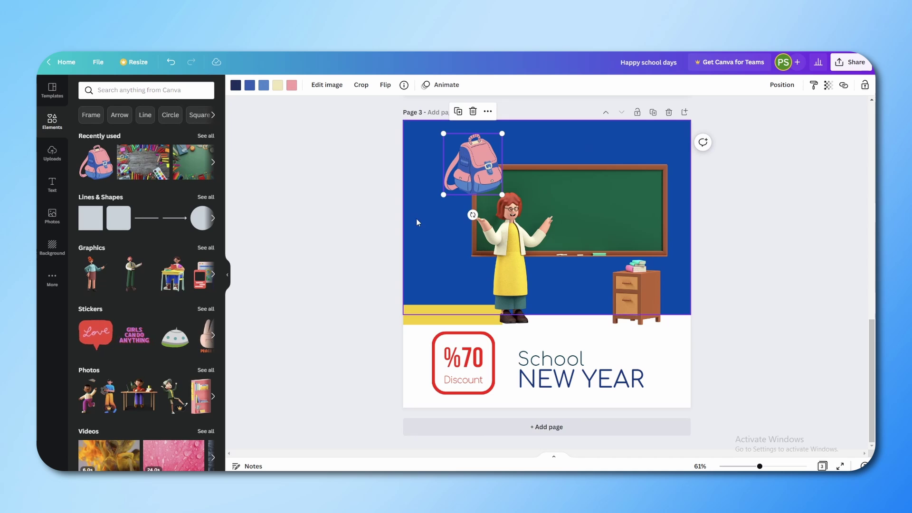
{"action": "left_click", "coordinate": [436, 191]}
{"action": "left_click", "coordinate": [454, 173]}
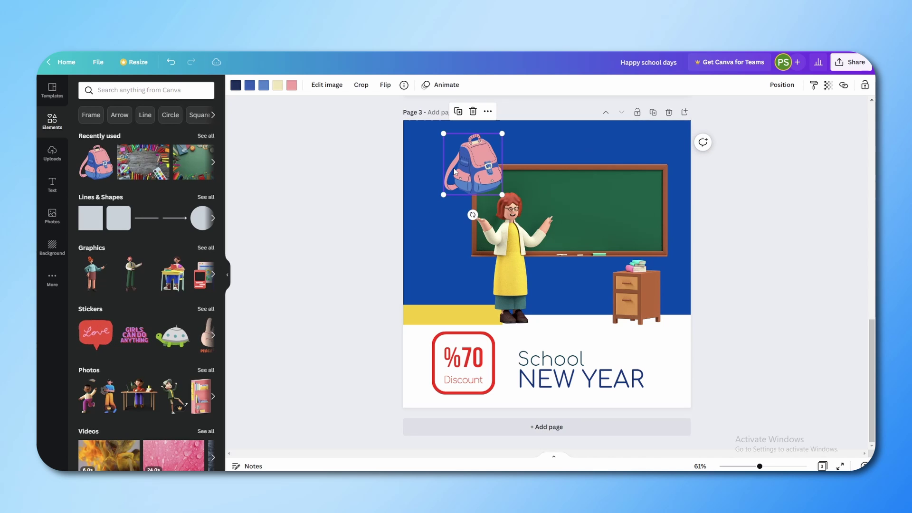
{"action": "left_click", "coordinate": [777, 87]}
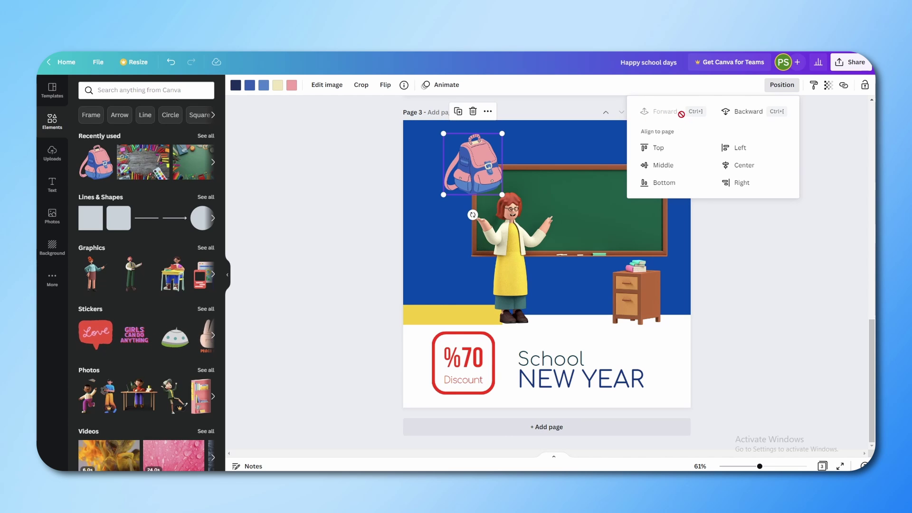
{"action": "left_click", "coordinate": [741, 115]}
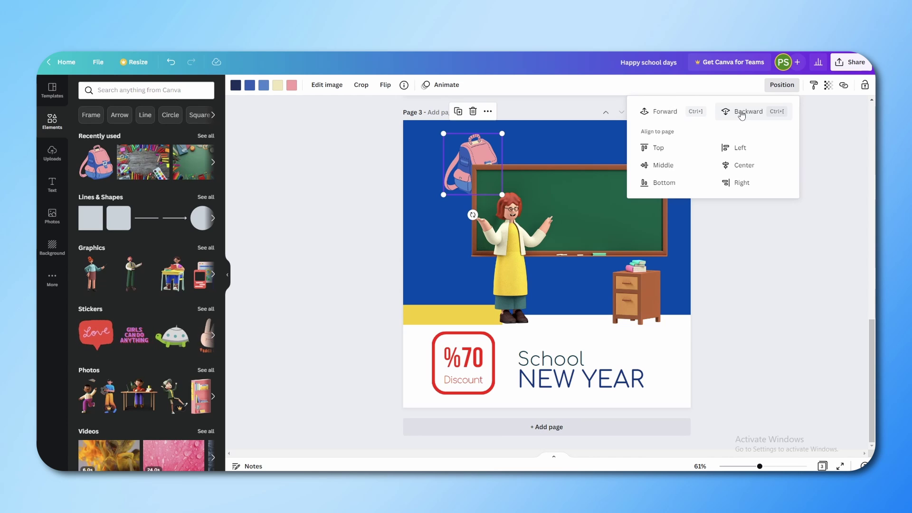
{"action": "left_click", "coordinate": [742, 116]}
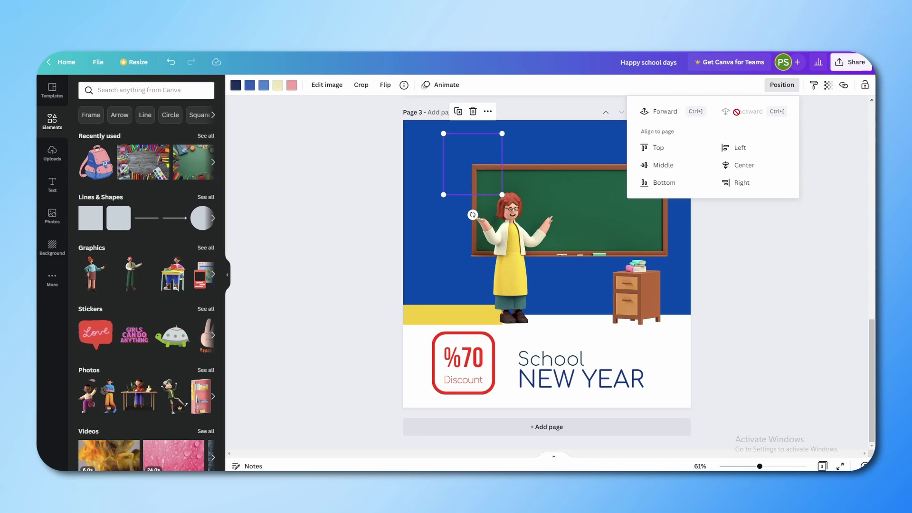
{"action": "left_click", "coordinate": [674, 115]}
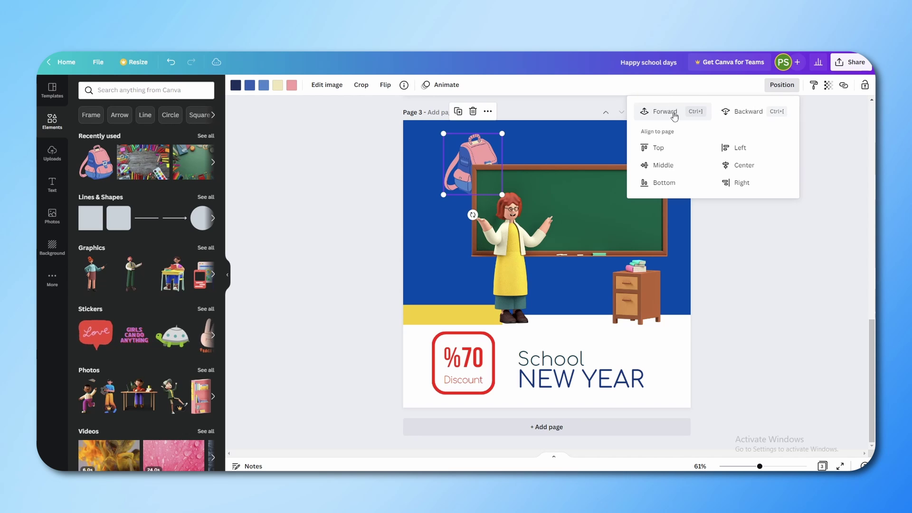
{"action": "left_click", "coordinate": [675, 115]}
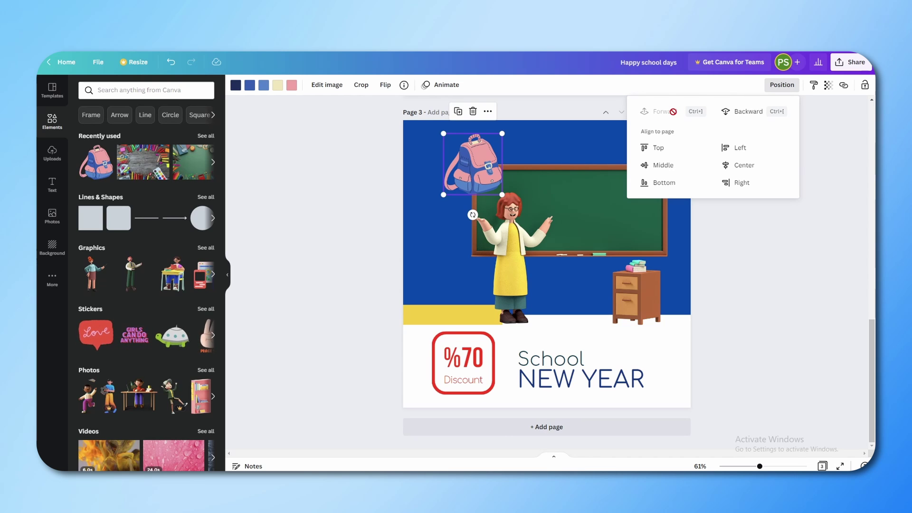
Align the backpack to the page's top and left edges, and then to its vertical middle and horizontal center.
{"action": "left_click", "coordinate": [659, 151]}
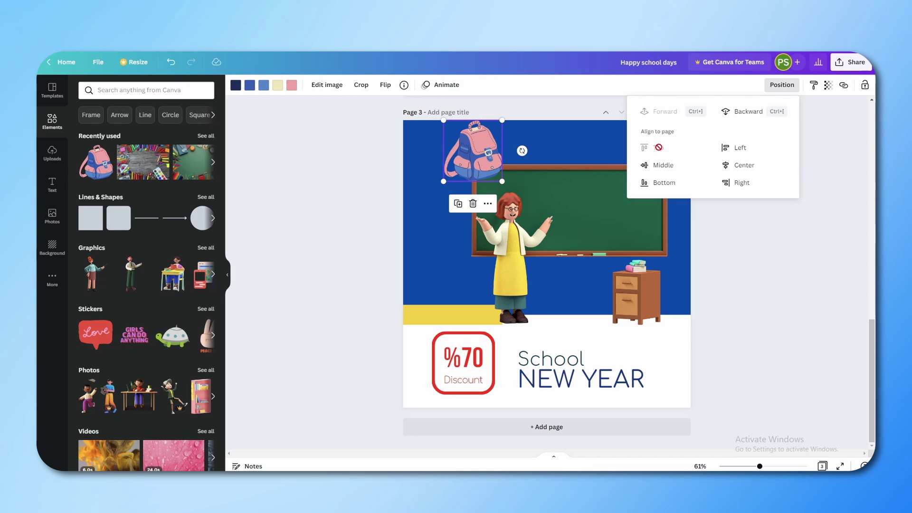
{"action": "left_click", "coordinate": [718, 153]}
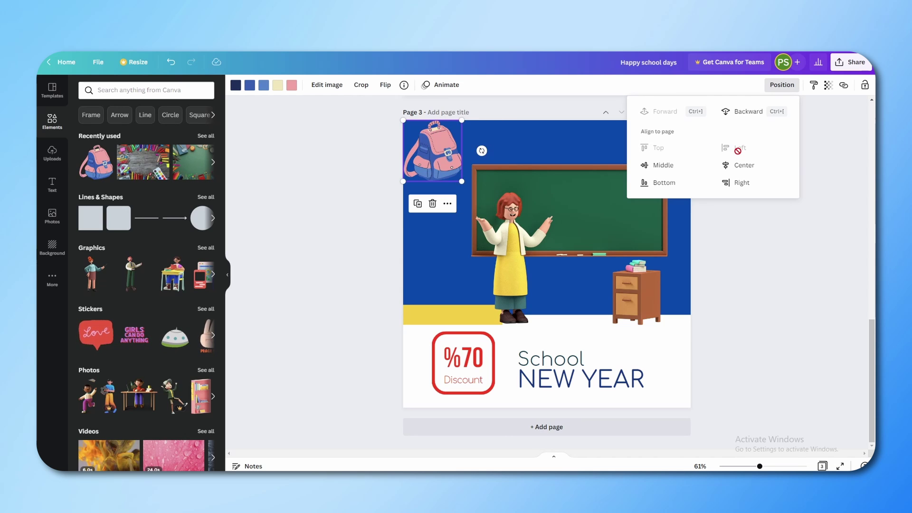
{"action": "left_click", "coordinate": [674, 164]}
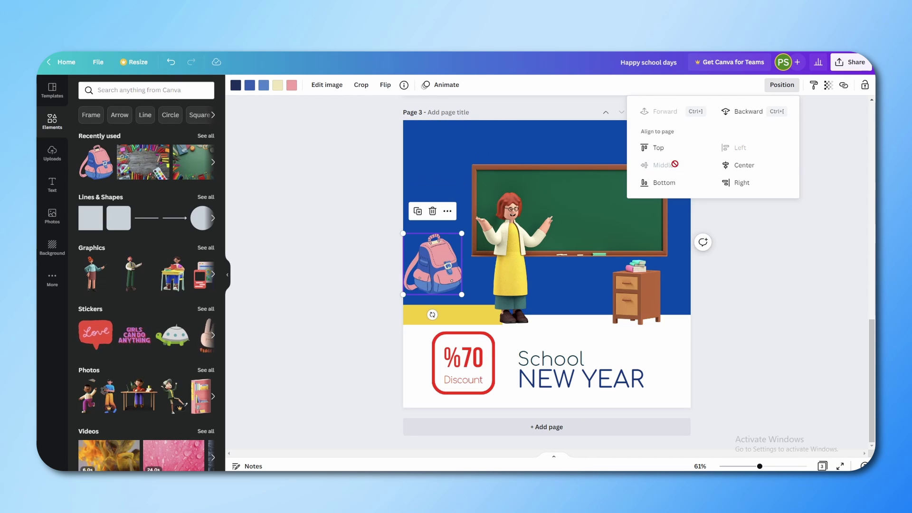
{"action": "left_click", "coordinate": [737, 167]}
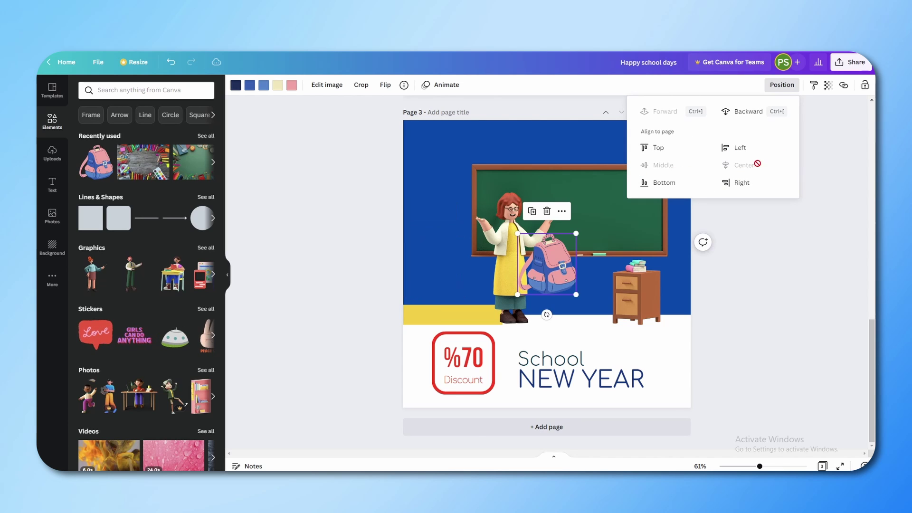
Try aligning the backpack to the page's bottom and right edges, and return it to the middle of the page.
{"action": "left_click", "coordinate": [668, 186]}
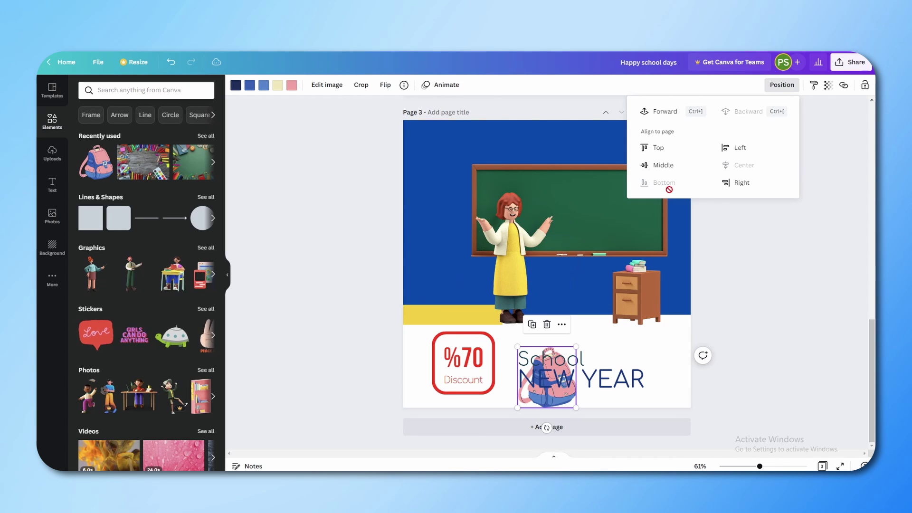
{"action": "left_click", "coordinate": [731, 183]}
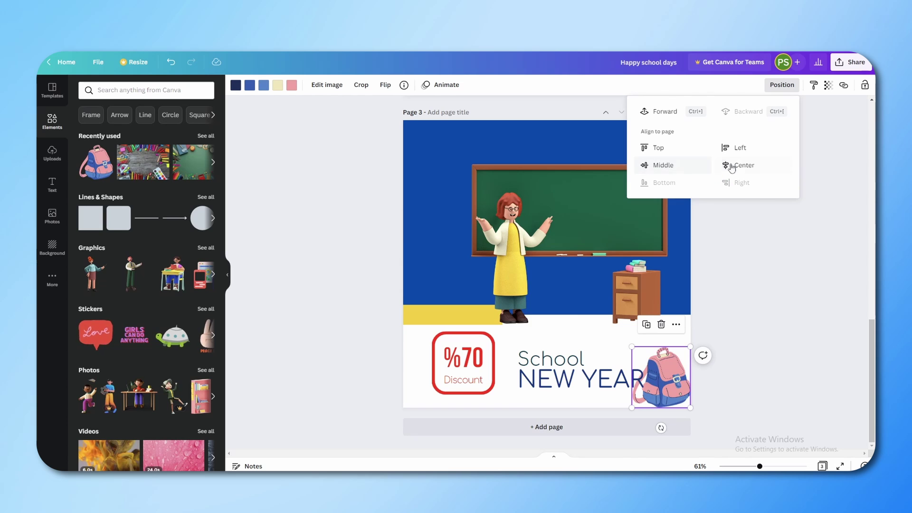
{"action": "key", "text": "ctrl+z"}
{"action": "left_click", "coordinate": [676, 166]}
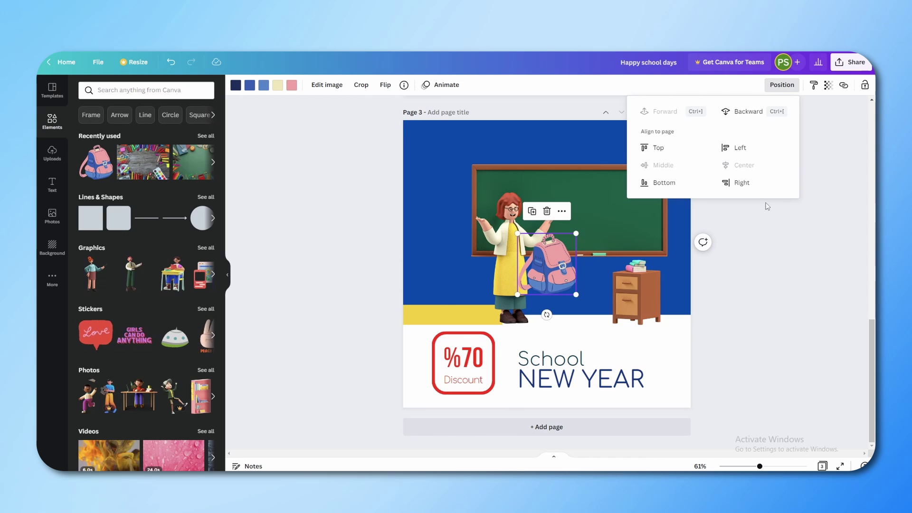
Look through the design's three pages to examine the order in which they appear.
{"action": "scroll", "coordinate": [765, 203], "scroll_direction": "up", "scroll_amount": 8}
{"action": "scroll", "coordinate": [661, 327], "scroll_direction": "up", "scroll_amount": 3}
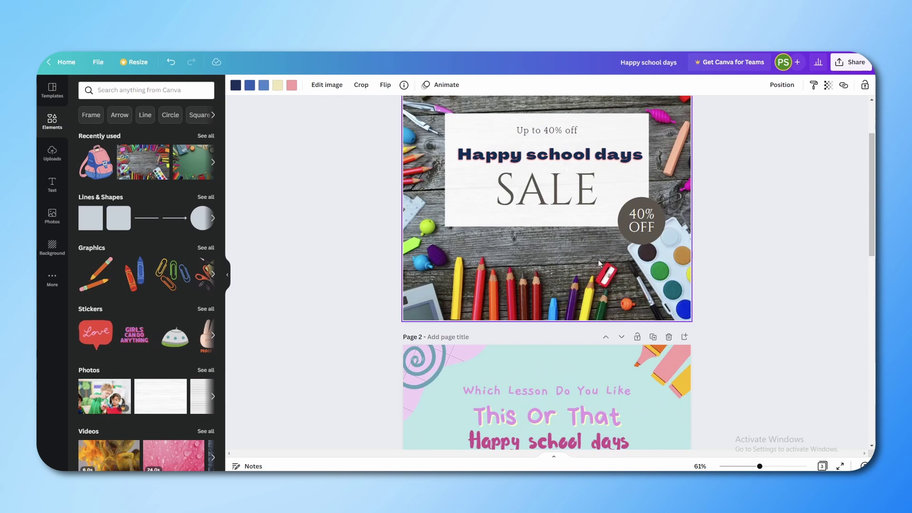
{"action": "scroll", "coordinate": [593, 275], "scroll_direction": "down", "scroll_amount": 5}
{"action": "scroll", "coordinate": [595, 279], "scroll_direction": "up", "scroll_amount": 1}
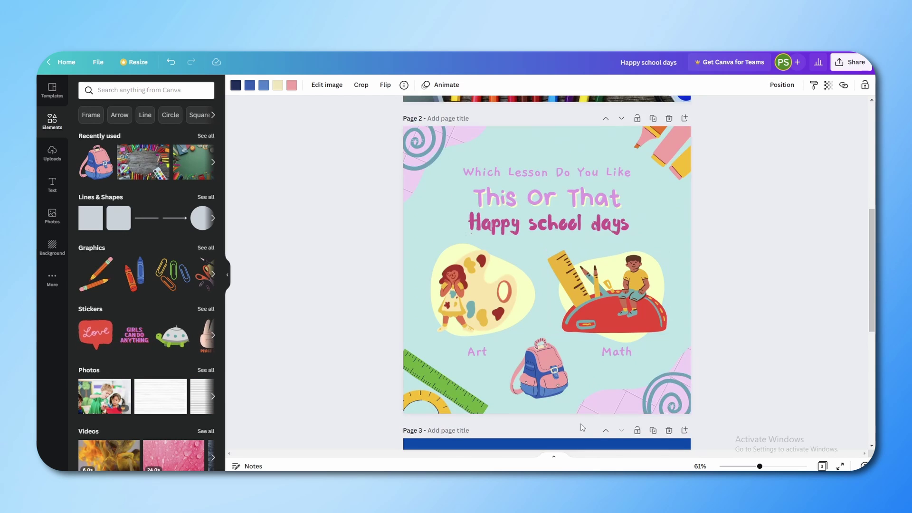
{"action": "scroll", "coordinate": [377, 366], "scroll_direction": "down", "scroll_amount": 2}
{"action": "scroll", "coordinate": [575, 151], "scroll_direction": "up", "scroll_amount": 4}
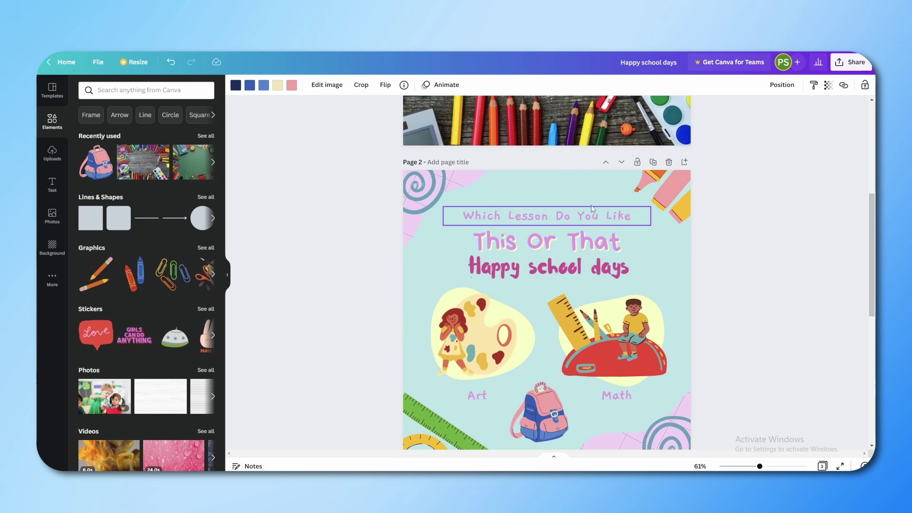
{"action": "scroll", "coordinate": [591, 205], "scroll_direction": "down", "scroll_amount": 5}
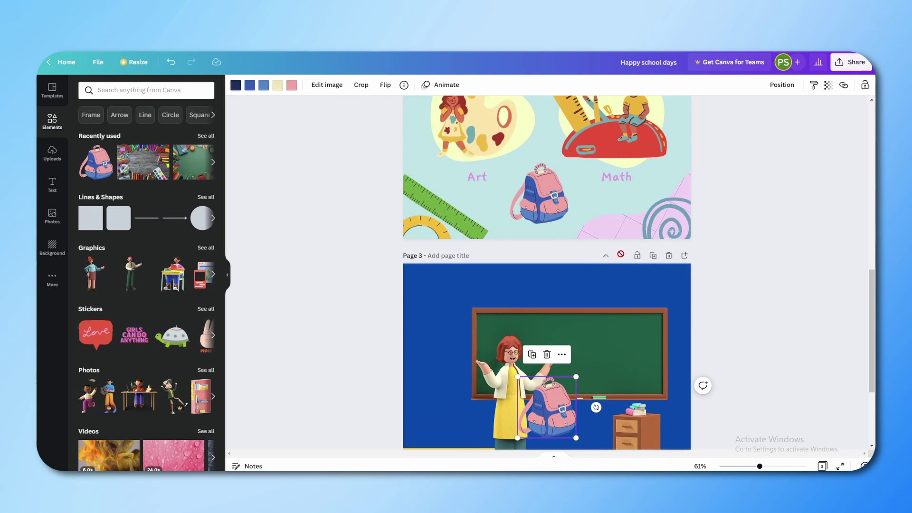
{"action": "scroll", "coordinate": [610, 255], "scroll_direction": "up", "scroll_amount": 5}
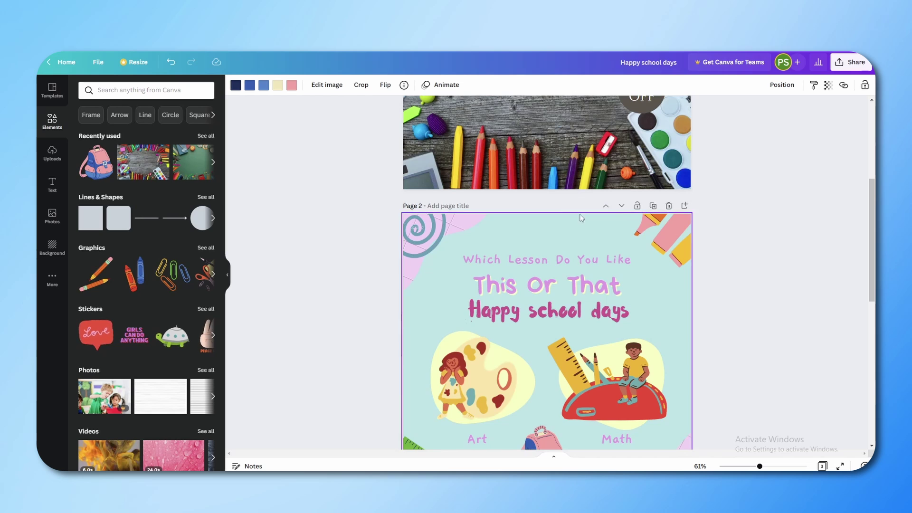
{"action": "scroll", "coordinate": [580, 220], "scroll_direction": "down", "scroll_amount": 5}
{"action": "scroll", "coordinate": [595, 288], "scroll_direction": "up", "scroll_amount": 1}
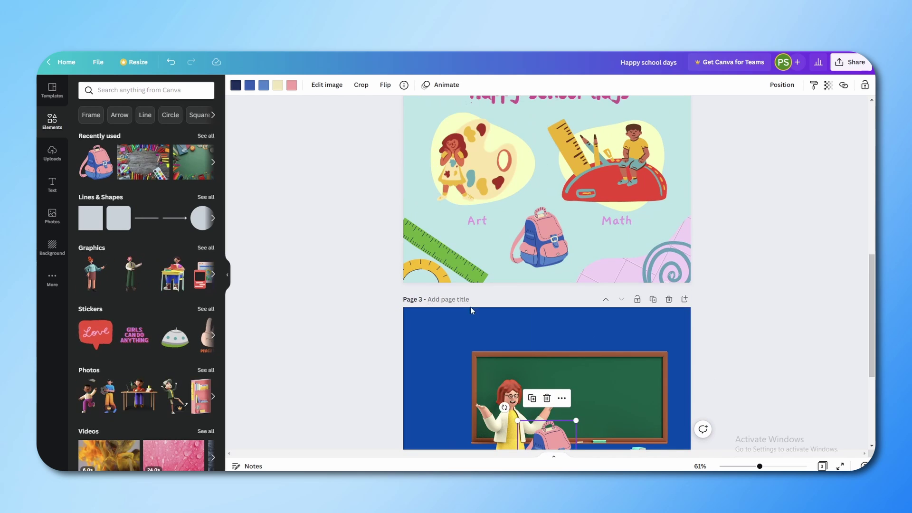
Move the "School NEW YEAR" chalkboard page up two places to become page 1, and check the new page order.
{"action": "left_click", "coordinate": [606, 300]}
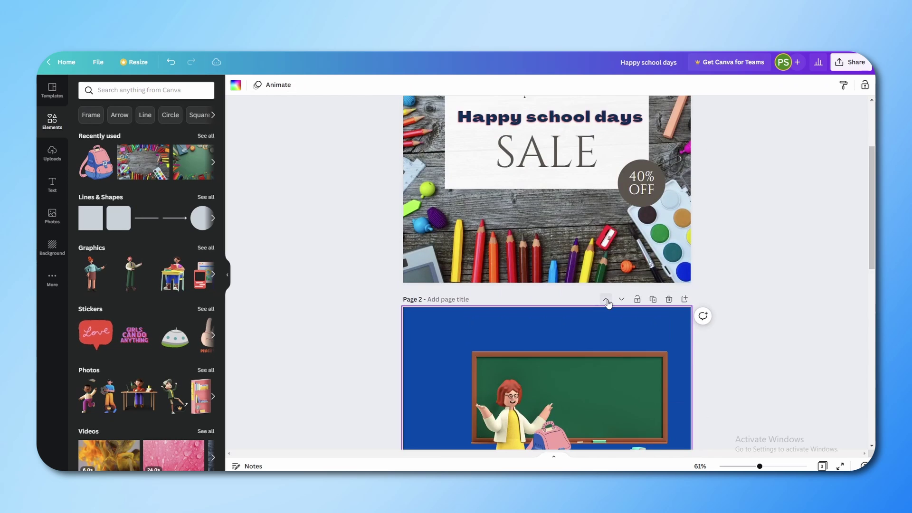
{"action": "scroll", "coordinate": [608, 303], "scroll_direction": "up", "scroll_amount": 4}
{"action": "scroll", "coordinate": [608, 303], "scroll_direction": "down", "scroll_amount": 5}
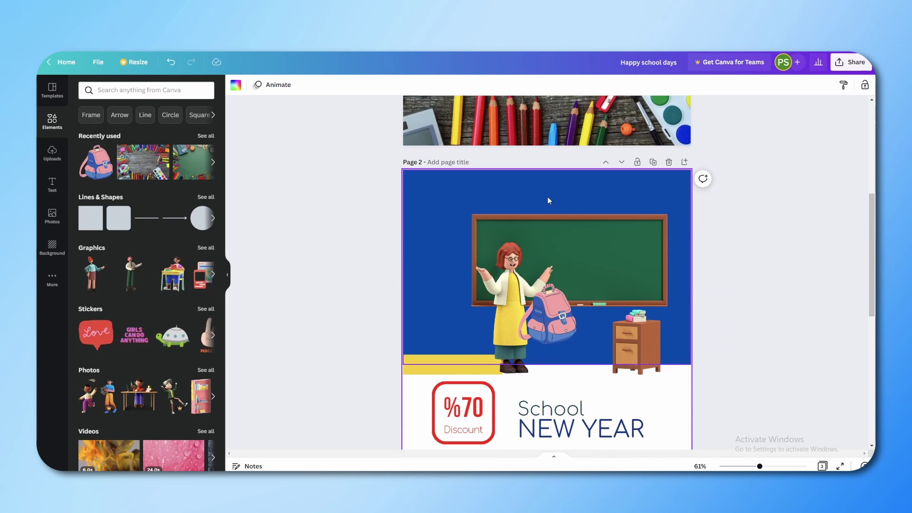
{"action": "scroll", "coordinate": [547, 204], "scroll_direction": "up", "scroll_amount": 1}
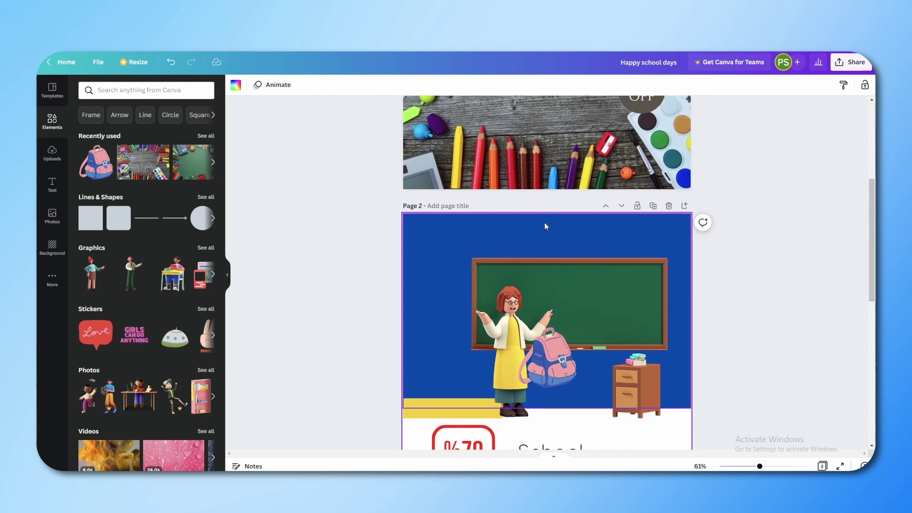
{"action": "left_click", "coordinate": [606, 206]}
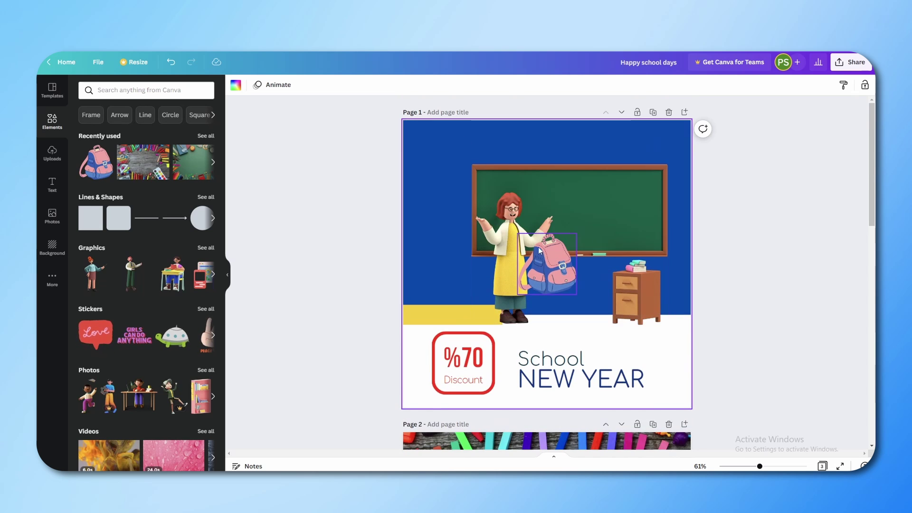
{"action": "scroll", "coordinate": [520, 250], "scroll_direction": "down", "scroll_amount": 10}
{"action": "scroll", "coordinate": [520, 251], "scroll_direction": "down", "scroll_amount": 2}
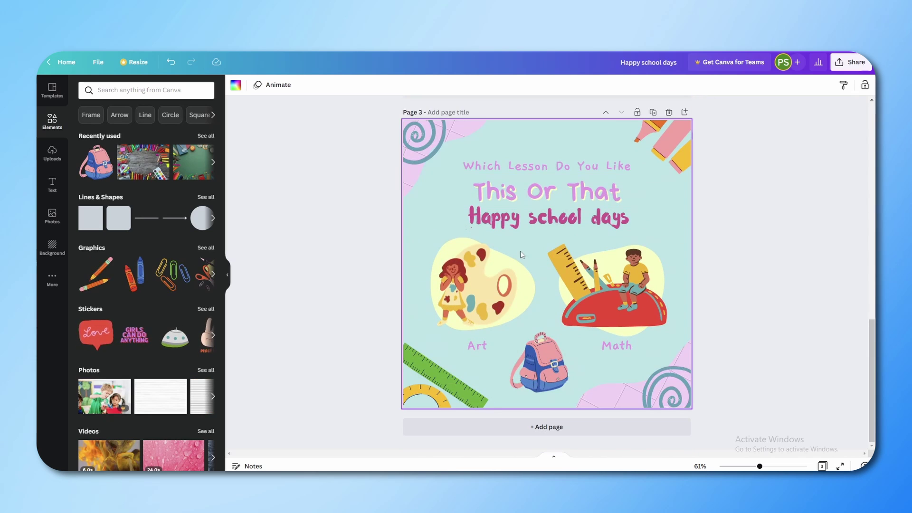
{"action": "scroll", "coordinate": [520, 250], "scroll_direction": "up", "scroll_amount": 3}
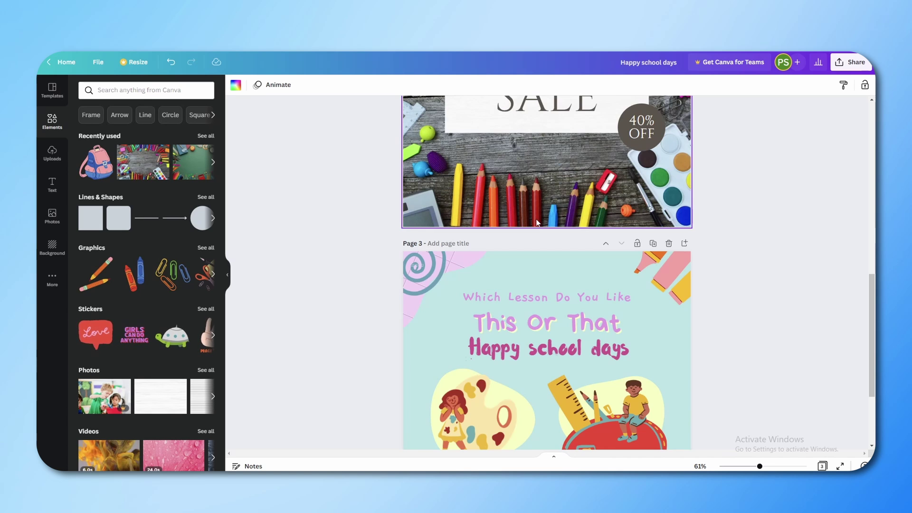
Add a blank page 4 at the end of the design and insert the smartphone frame on it.
{"action": "key", "text": "ctrl+Return"}
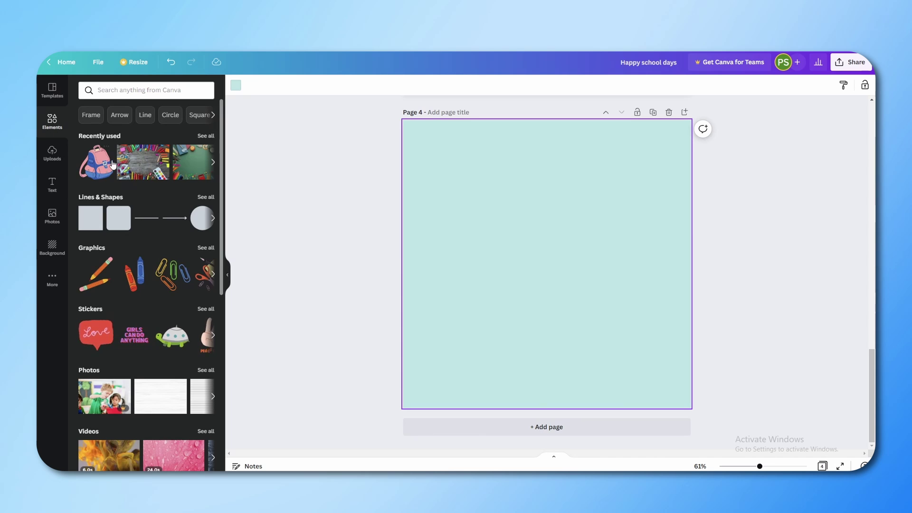
{"action": "scroll", "coordinate": [115, 168], "scroll_direction": "down", "scroll_amount": 6}
{"action": "scroll", "coordinate": [122, 243], "scroll_direction": "down", "scroll_amount": 5}
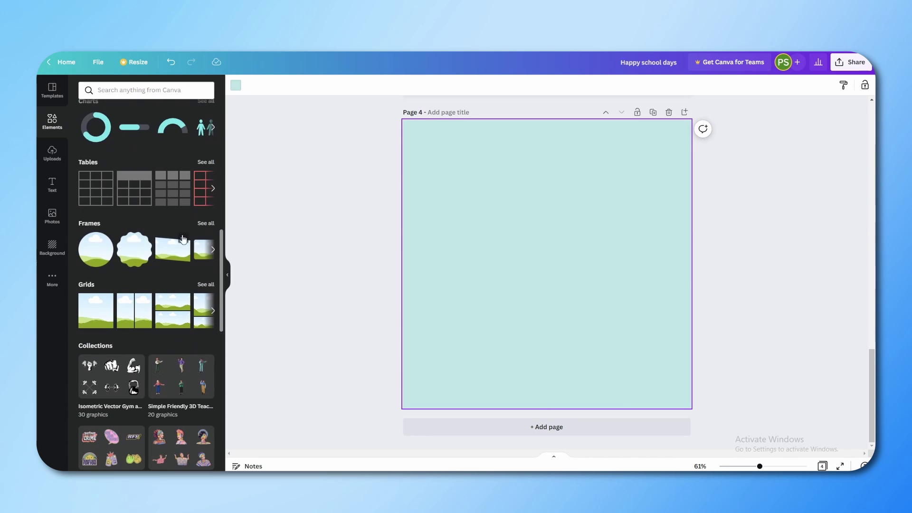
{"action": "left_click", "coordinate": [212, 223]}
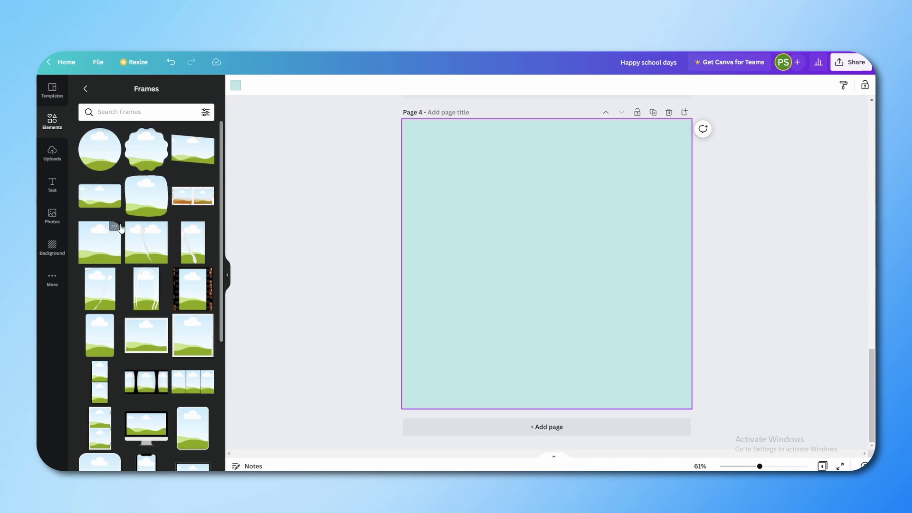
{"action": "scroll", "coordinate": [121, 245], "scroll_direction": "down", "scroll_amount": 2}
{"action": "scroll", "coordinate": [122, 245], "scroll_direction": "down", "scroll_amount": 1}
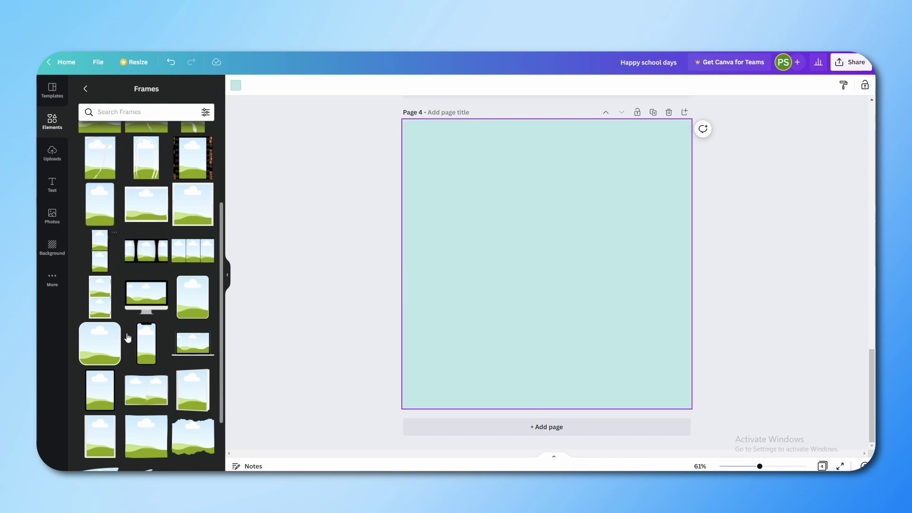
{"action": "left_click", "coordinate": [146, 342]}
{"action": "left_click", "coordinate": [347, 265]}
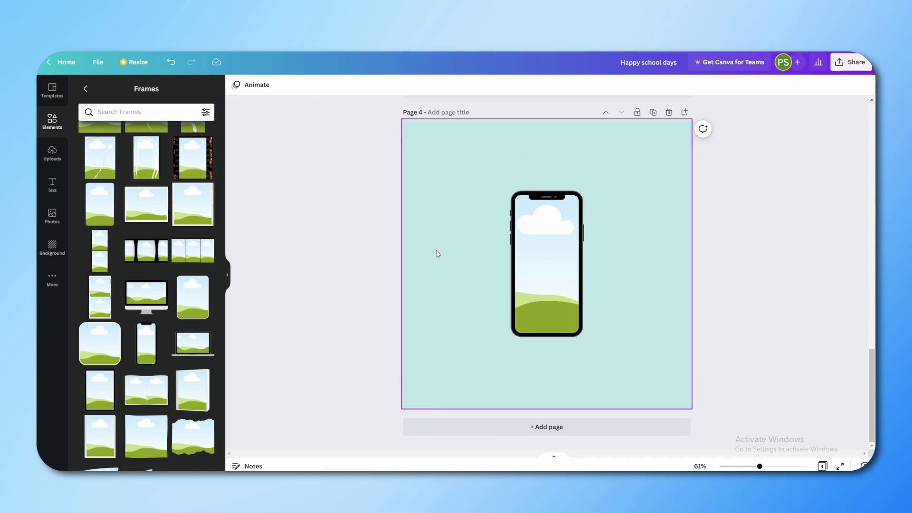
{"action": "left_click", "coordinate": [515, 250]}
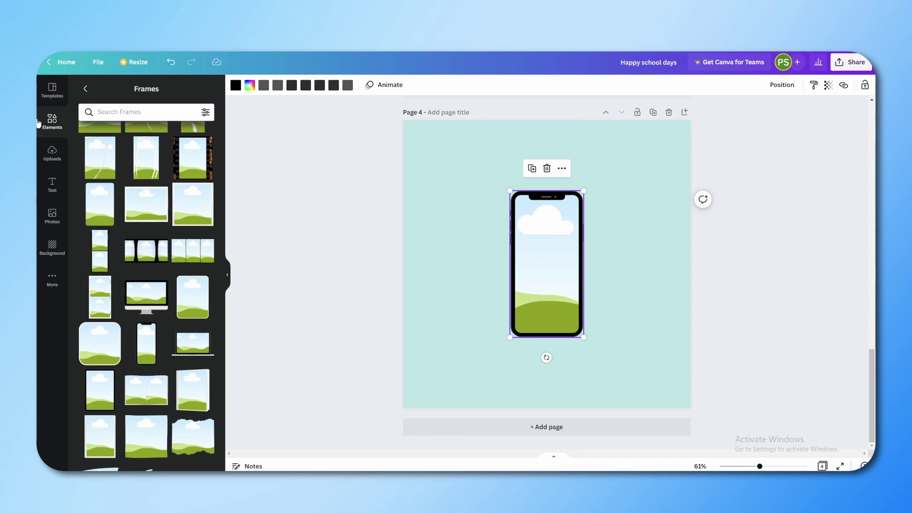
Search for "metaverse" photos and add the one of a figure in a VR headset touching a tablet to page 4.
{"action": "left_click", "coordinate": [86, 89]}
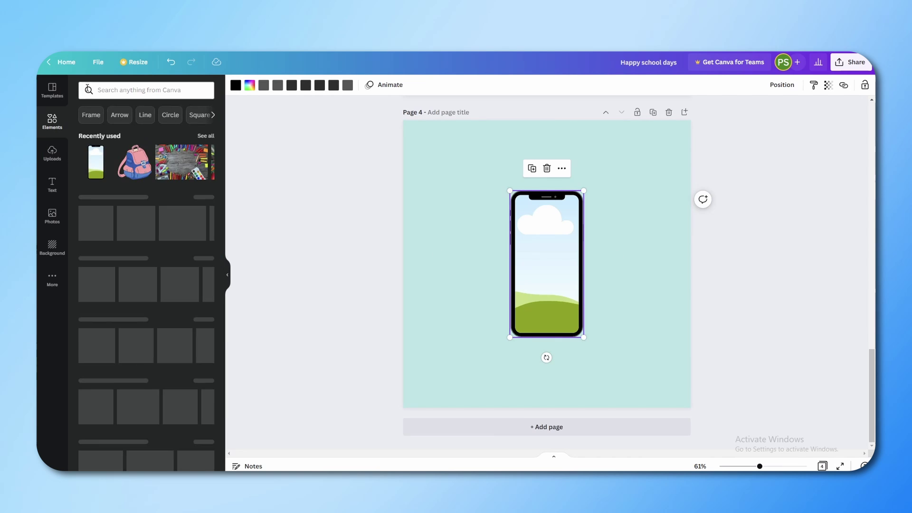
{"action": "left_click", "coordinate": [138, 90]}
{"action": "left_click", "coordinate": [227, 124]}
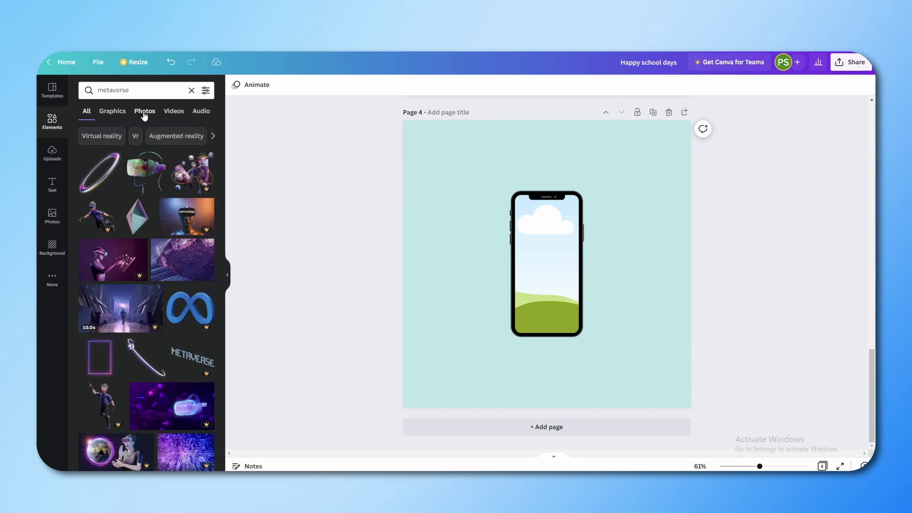
{"action": "left_click", "coordinate": [144, 111]}
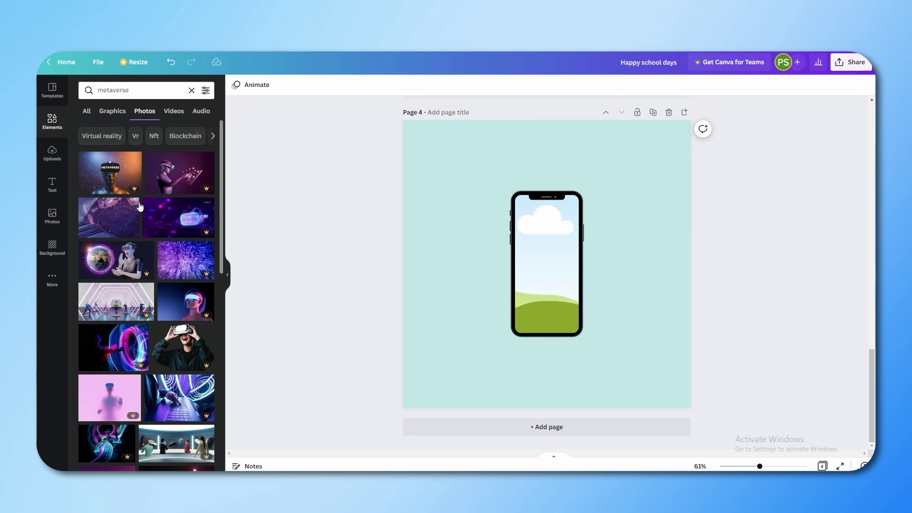
{"action": "left_click", "coordinate": [190, 180]}
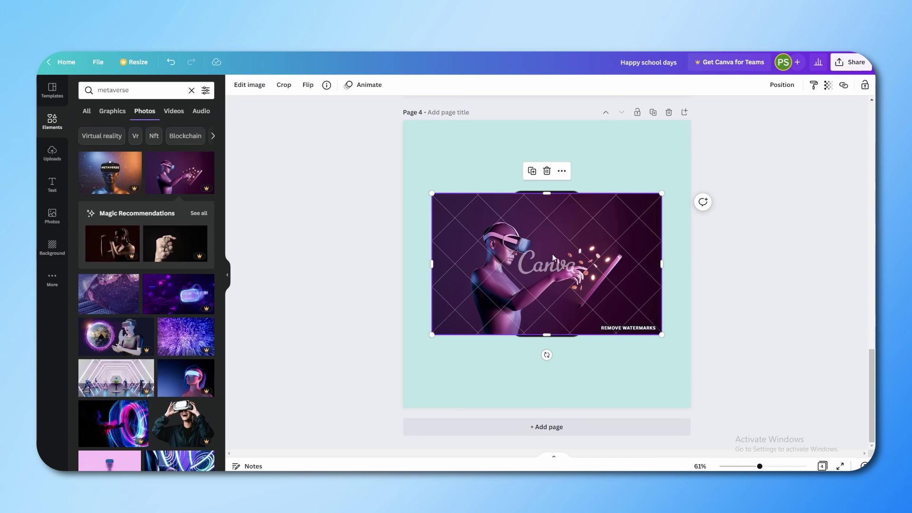
Place the VR headset photo inside the smartphone frame so that it fills the phone's screen.
{"action": "left_click_drag", "start_coordinate": [552, 253], "coordinate": [579, 250]}
{"action": "double_click", "coordinate": [532, 250]}
{"action": "left_click", "coordinate": [720, 272]}
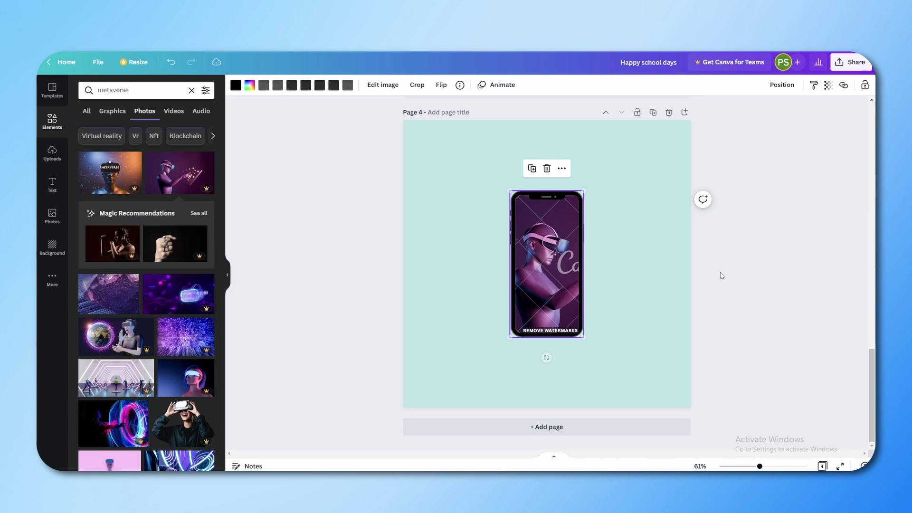
{"action": "left_click", "coordinate": [422, 274]}
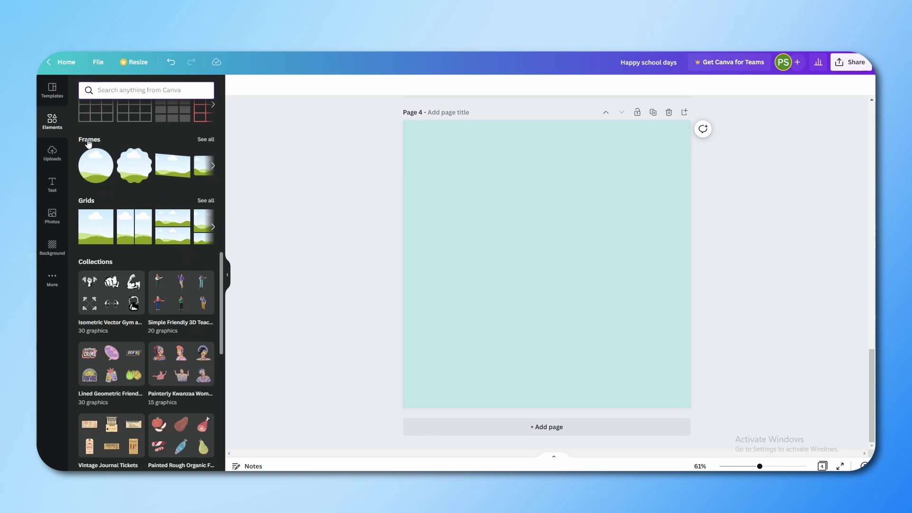
Look through the full collection of frames, including the shape, device, letter and number frames.
{"action": "left_click", "coordinate": [87, 138]}
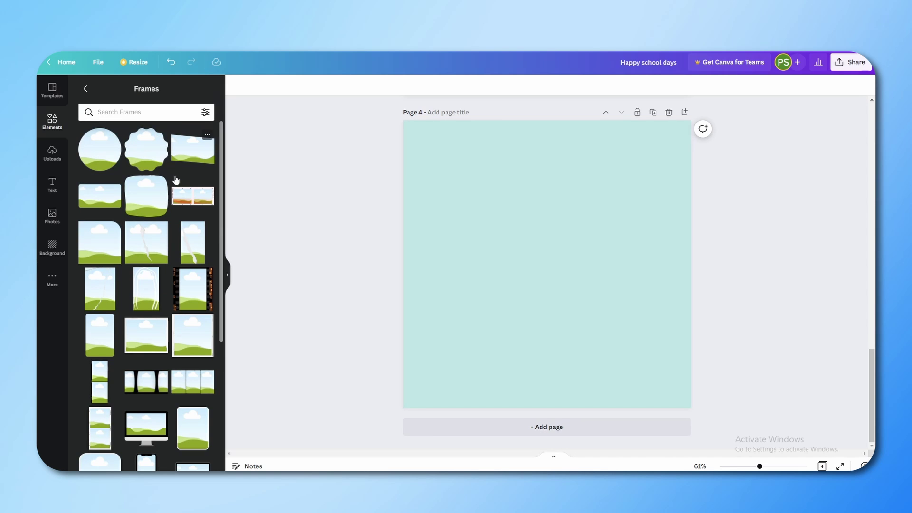
{"action": "scroll", "coordinate": [181, 197], "scroll_direction": "down", "scroll_amount": 1}
{"action": "scroll", "coordinate": [181, 196], "scroll_direction": "down", "scroll_amount": 2}
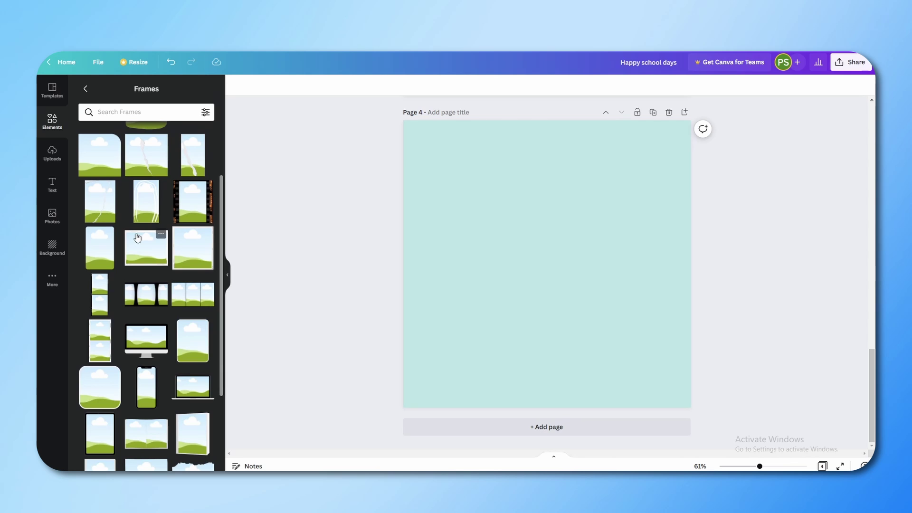
{"action": "scroll", "coordinate": [138, 238], "scroll_direction": "down", "scroll_amount": 5}
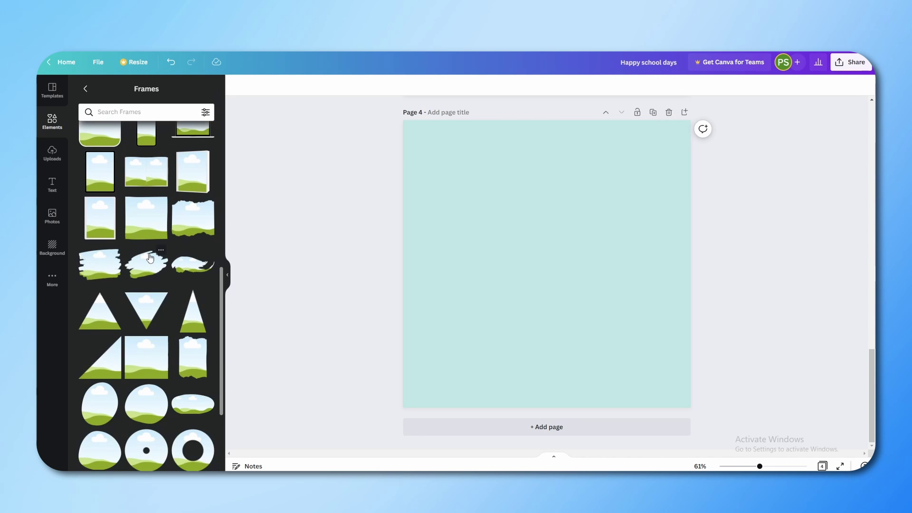
{"action": "scroll", "coordinate": [149, 258], "scroll_direction": "down", "scroll_amount": 10}
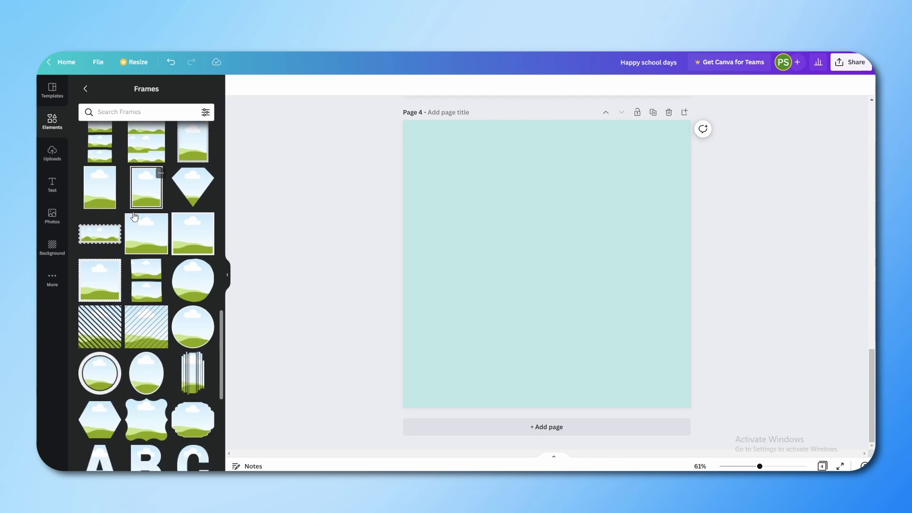
{"action": "scroll", "coordinate": [165, 258], "scroll_direction": "down", "scroll_amount": 3}
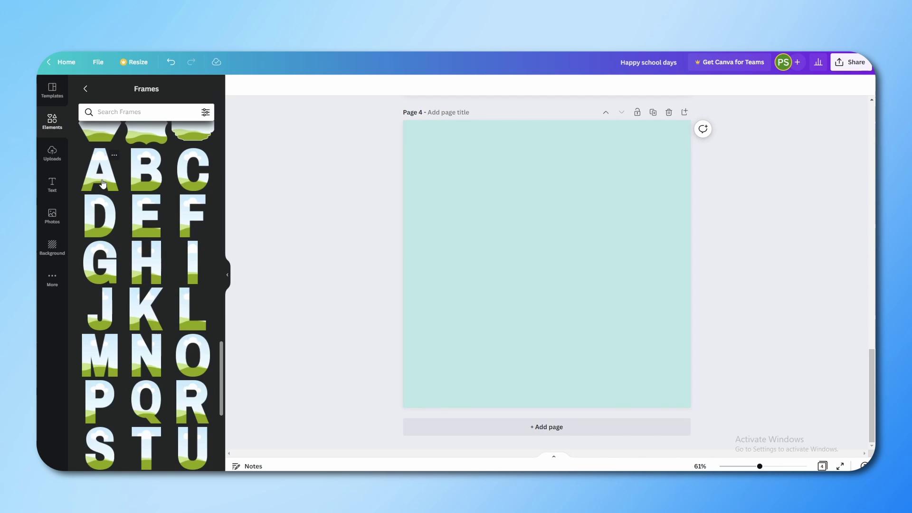
{"action": "scroll", "coordinate": [152, 237], "scroll_direction": "down", "scroll_amount": 8}
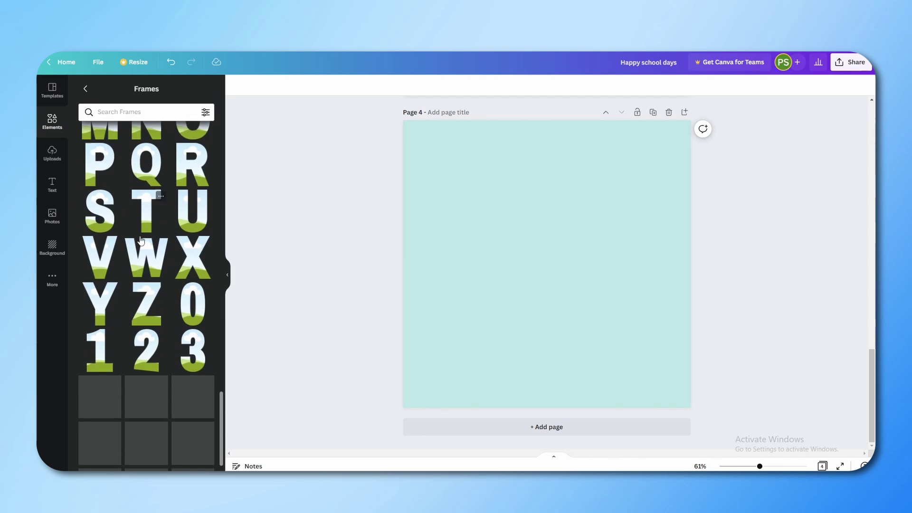
{"action": "scroll", "coordinate": [171, 309], "scroll_direction": "down", "scroll_amount": 2}
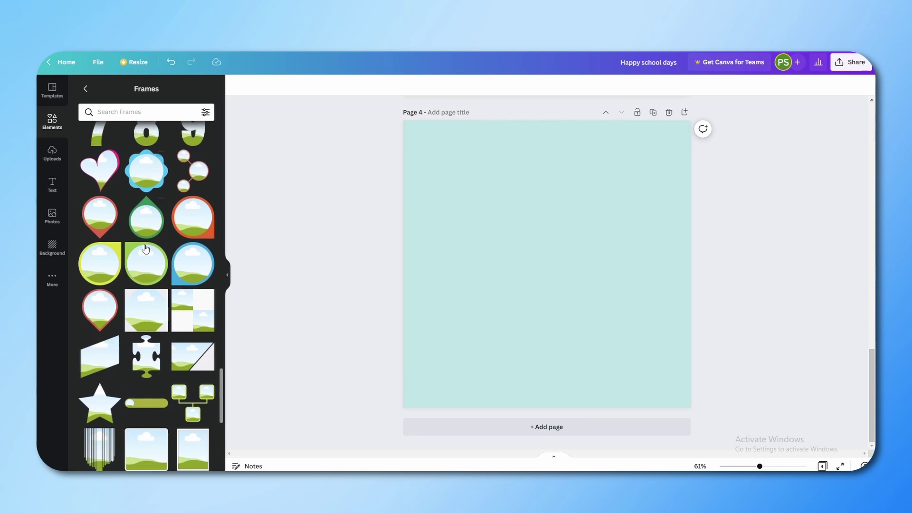
{"action": "scroll", "coordinate": [175, 317], "scroll_direction": "down", "scroll_amount": 3}
{"action": "scroll", "coordinate": [173, 317], "scroll_direction": "down", "scroll_amount": 10}
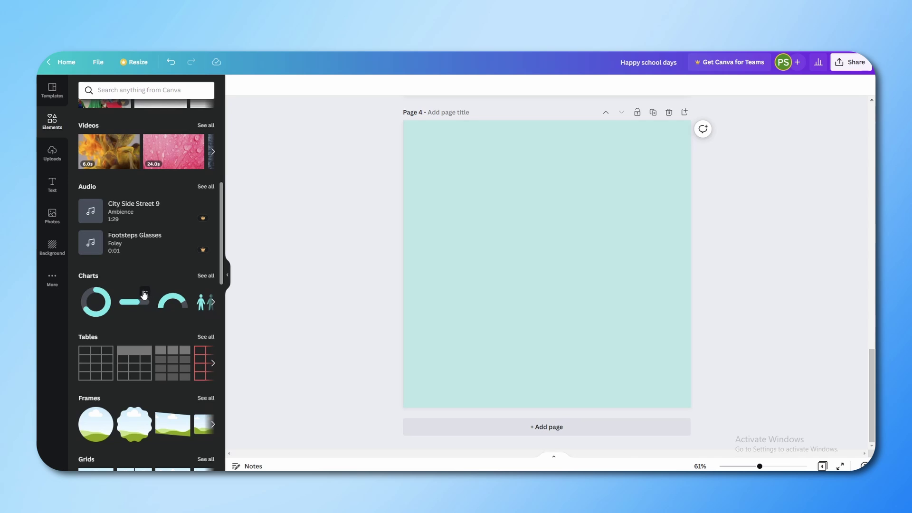
Insert a pie chart from the full set of charts on the blank page 4.
{"action": "scroll", "coordinate": [105, 282], "scroll_direction": "down", "scroll_amount": 1}
{"action": "scroll", "coordinate": [105, 282], "scroll_direction": "down", "scroll_amount": 3}
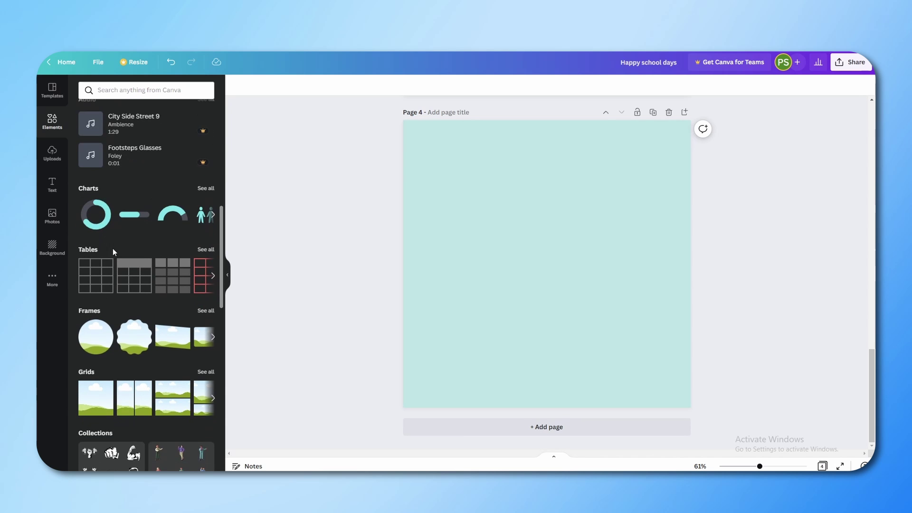
{"action": "left_click", "coordinate": [207, 189]}
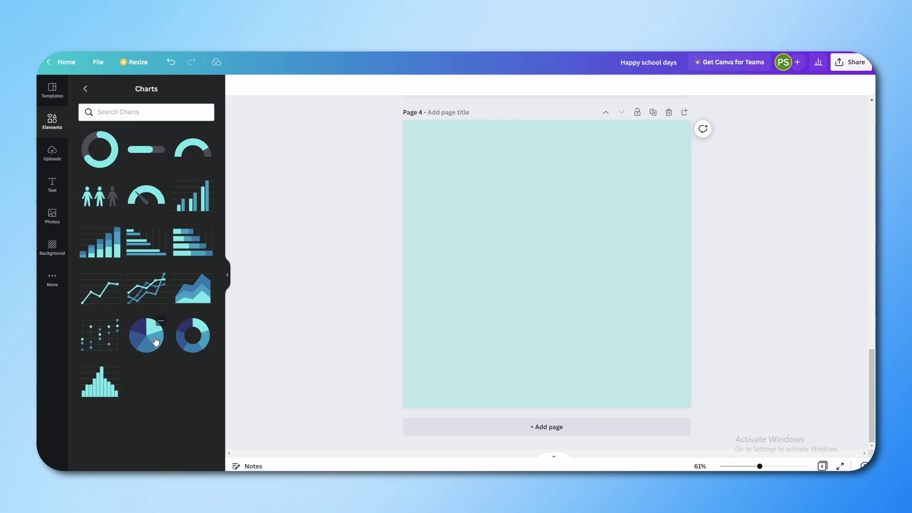
{"action": "left_click", "coordinate": [155, 340]}
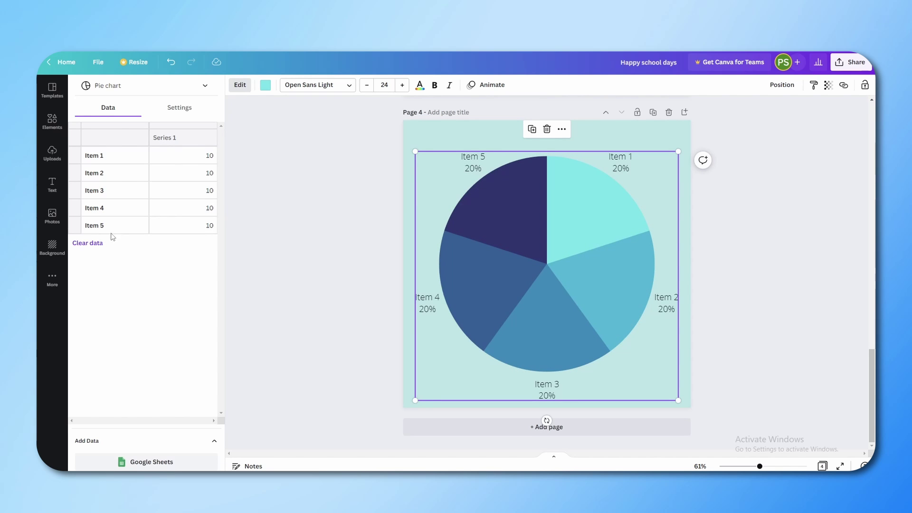
Set the pie chart's Series 1 values to 50 for Item 1, 5 for Item 2 and 15 for Item 3.
{"action": "left_click", "coordinate": [212, 159]}
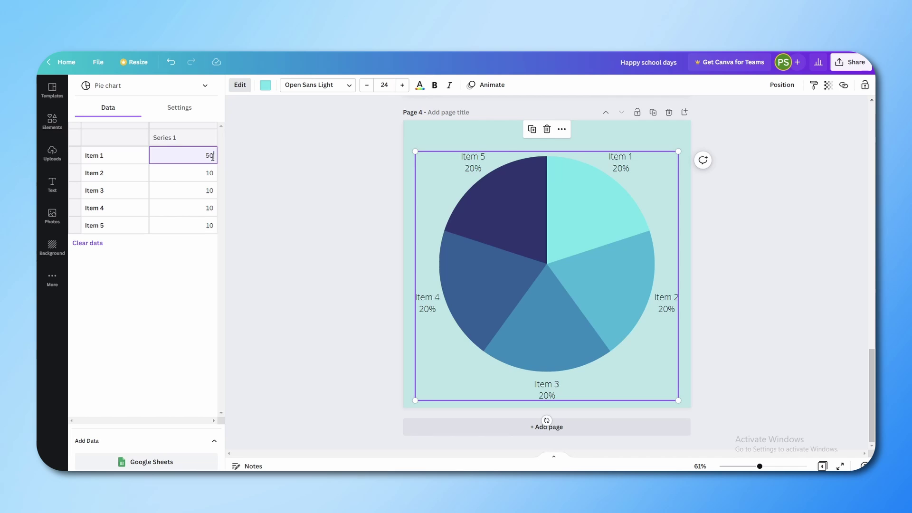
{"action": "key", "text": "Return"}
{"action": "type", "text": "5"}
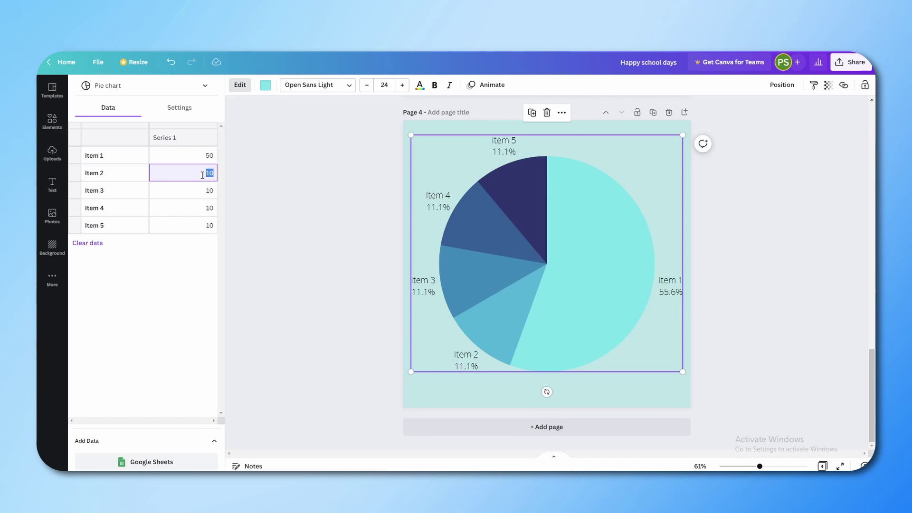
{"action": "key", "text": "Return"}
{"action": "key", "text": "BackSpace"}
{"action": "key", "text": "BackSpace"}
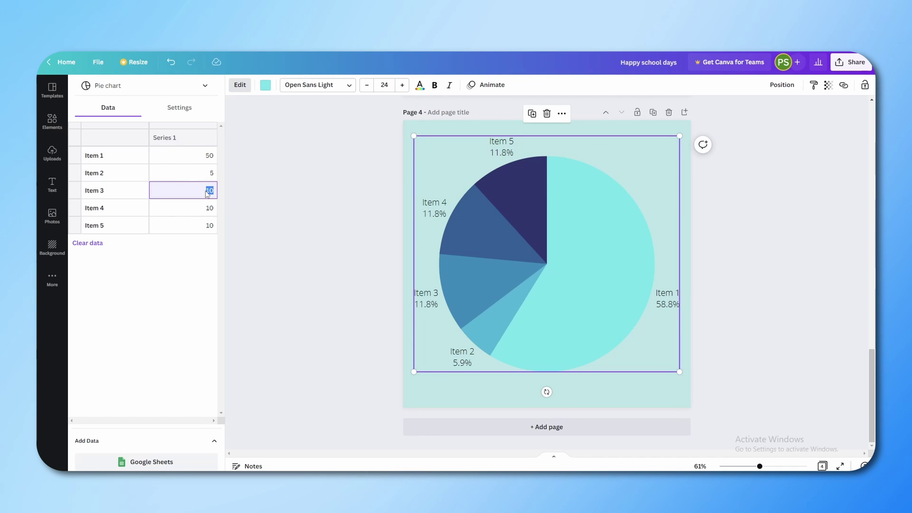
{"action": "type", "text": "54"}
{"action": "key", "text": "Return"}
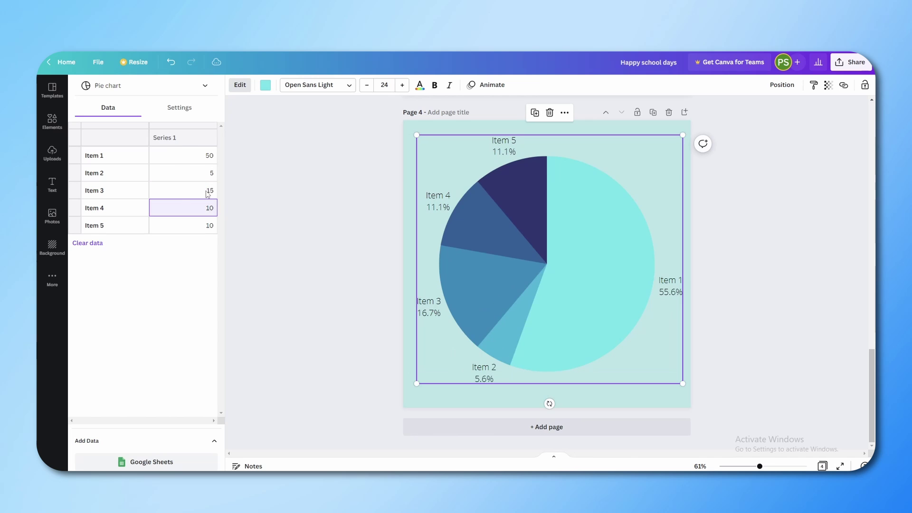
Set the pie chart's Series 1 values to 8 for Item 4 and 2 for Item 5.
{"action": "double_click", "coordinate": [212, 205]}
{"action": "type", "text": "8"}
{"action": "key", "text": "Return"}
{"action": "left_click", "coordinate": [211, 229]}
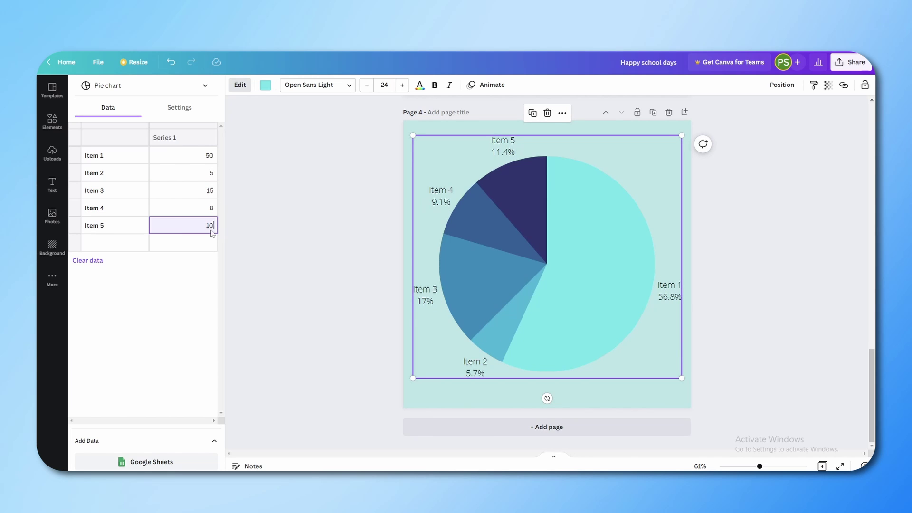
{"action": "type", "text": "2"}
{"action": "key", "text": "Return"}
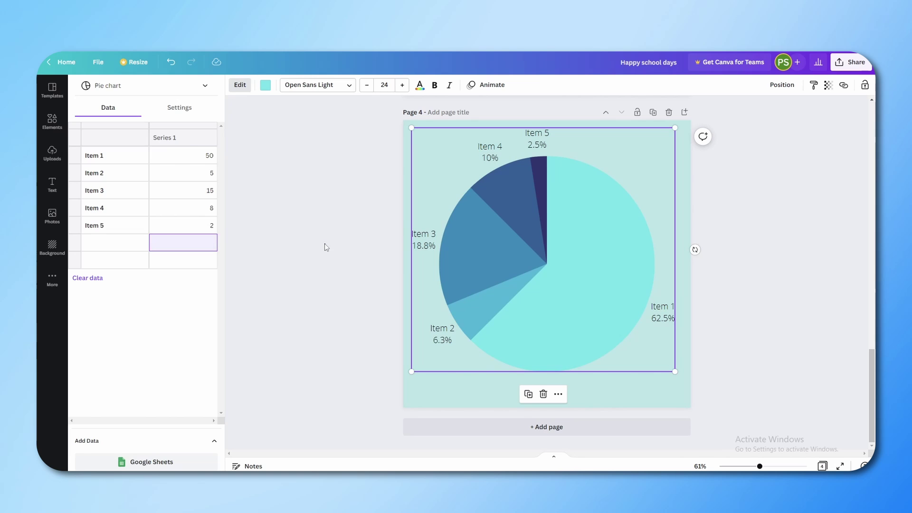
{"action": "left_click", "coordinate": [324, 243]}
Rename the pie chart's Item 1 label as "Market 1".
{"action": "left_click", "coordinate": [523, 270]}
{"action": "left_click", "coordinate": [94, 156]}
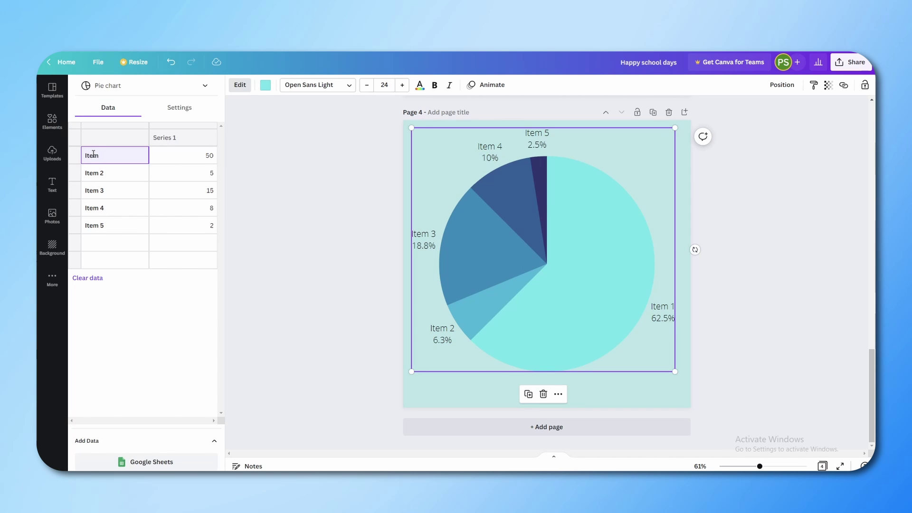
{"action": "key", "text": "BackSpace"}
{"action": "key", "text": "BackSpace"}
{"action": "key", "text": "BackSpace"}
{"action": "key", "text": "BackSpace"}
{"action": "type", "text": "Marke"}
Replace the pie chart's Item 2 label with "IMarket 2".
{"action": "left_click", "coordinate": [117, 176]}
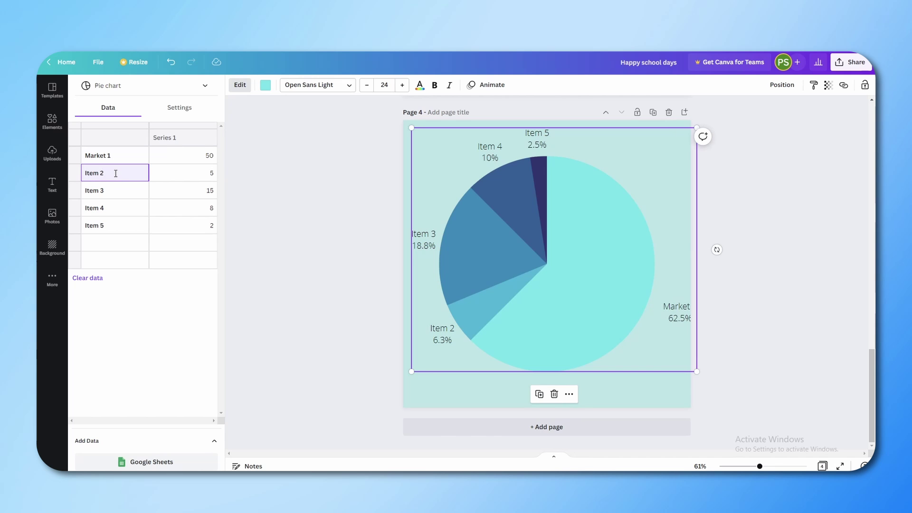
{"action": "key", "text": "BackSpace"}
{"action": "key", "text": "BackSpace"}
{"action": "key", "text": "BackSpace"}
{"action": "key", "text": "BackSpace"}
{"action": "key", "text": "BackSpace"}
{"action": "type", "text": "Market 2"}
{"action": "key", "text": "Return"}
Rename the pie chart's Item 3, Item 4 and Item 5 labels as "Market 3", "Market 4" and "Market 5".
{"action": "type", "text": "Mar"}
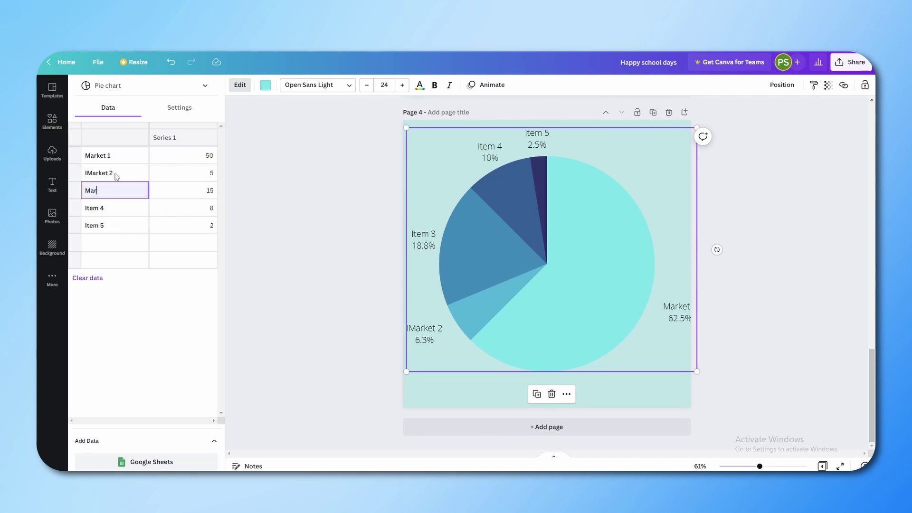
{"action": "type", "text": "ket 3"}
{"action": "key", "text": "Return"}
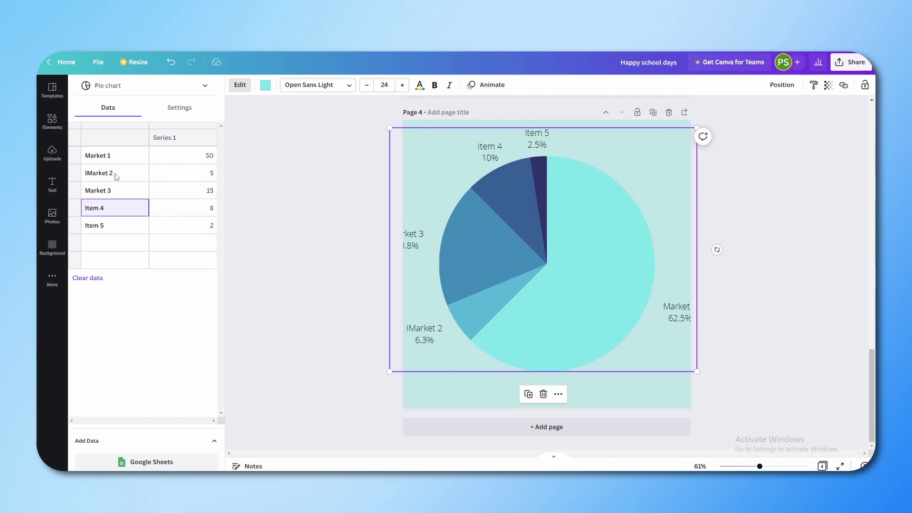
{"action": "key", "text": "BackSpace"}
{"action": "type", "text": "Market 4"}
{"action": "key", "text": "Return"}
{"action": "key", "text": "BackSpace"}
{"action": "type", "text": "Ma"}
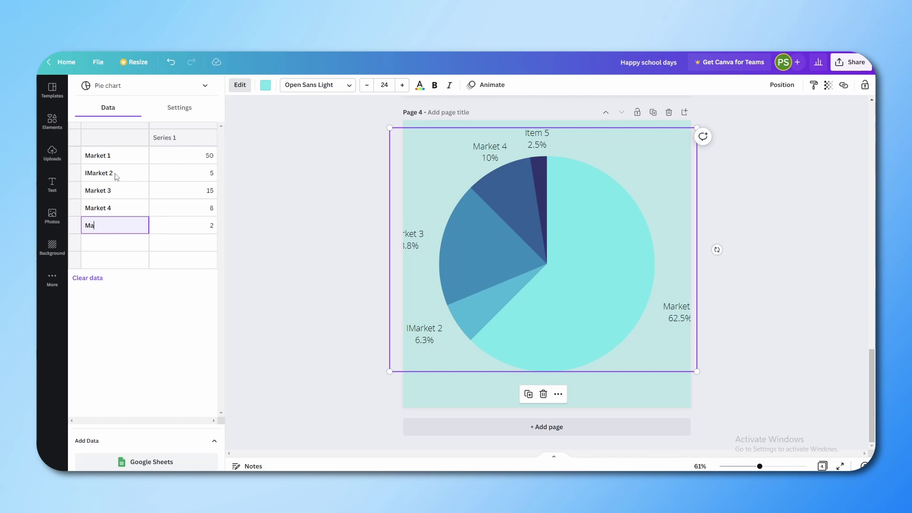
{"action": "type", "text": "rket 5"}
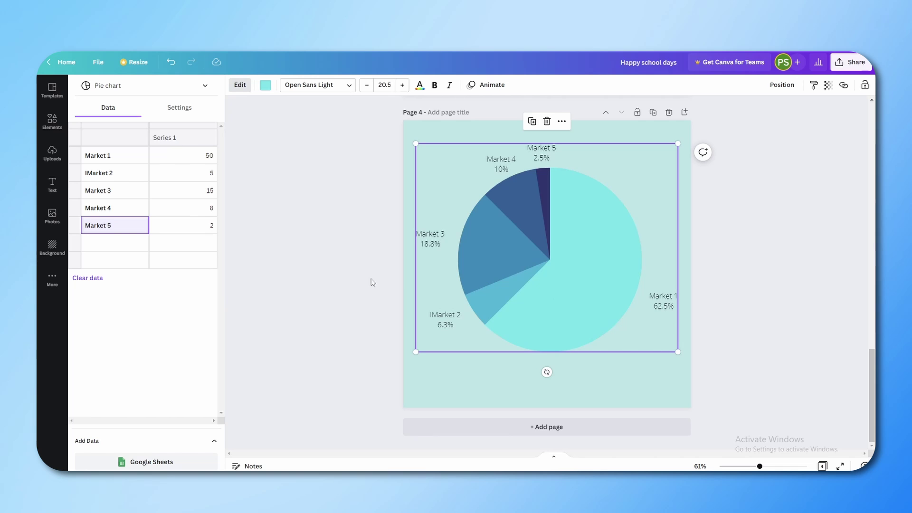
Recolor the pie chart, trying several document colors and the brand green before choosing the dark green photo color.
{"action": "left_click", "coordinate": [586, 234]}
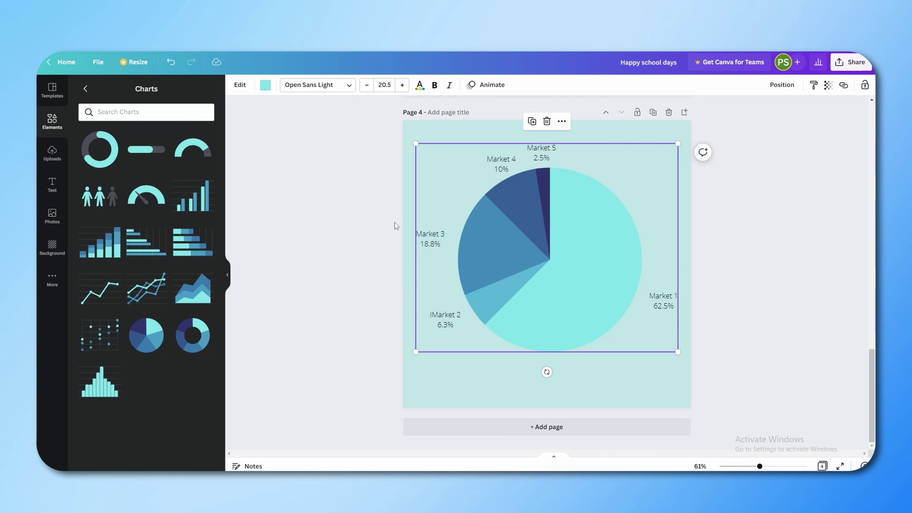
{"action": "left_click", "coordinate": [398, 224]}
{"action": "left_click", "coordinate": [513, 257]}
{"action": "left_click", "coordinate": [511, 255]}
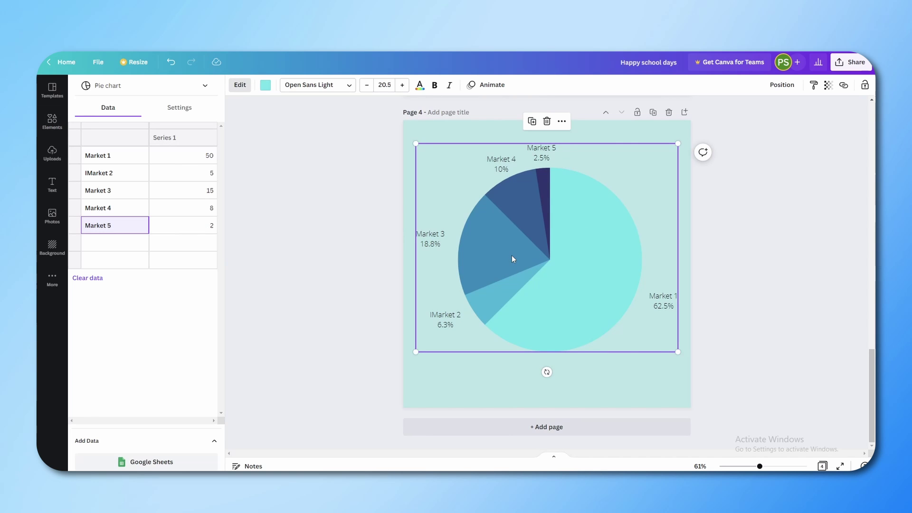
{"action": "left_click", "coordinate": [265, 85]}
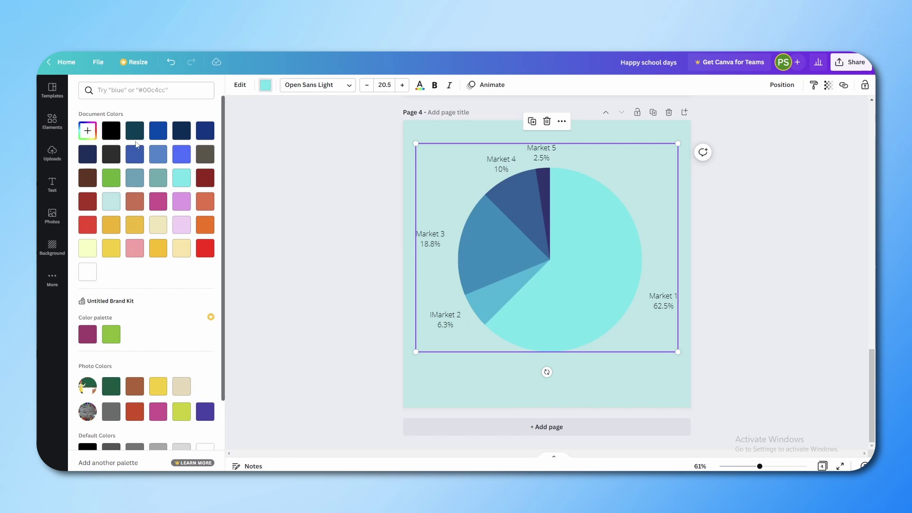
{"action": "left_click", "coordinate": [142, 131]}
{"action": "left_click", "coordinate": [159, 130]}
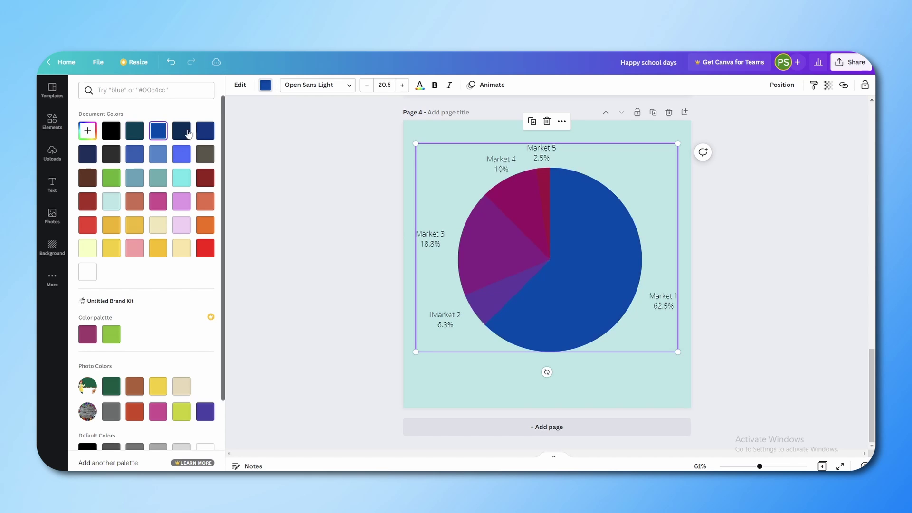
{"action": "left_click", "coordinate": [205, 154]}
{"action": "left_click", "coordinate": [205, 178]}
{"action": "left_click", "coordinate": [205, 201]}
{"action": "scroll", "coordinate": [143, 238], "scroll_direction": "down", "scroll_amount": 2}
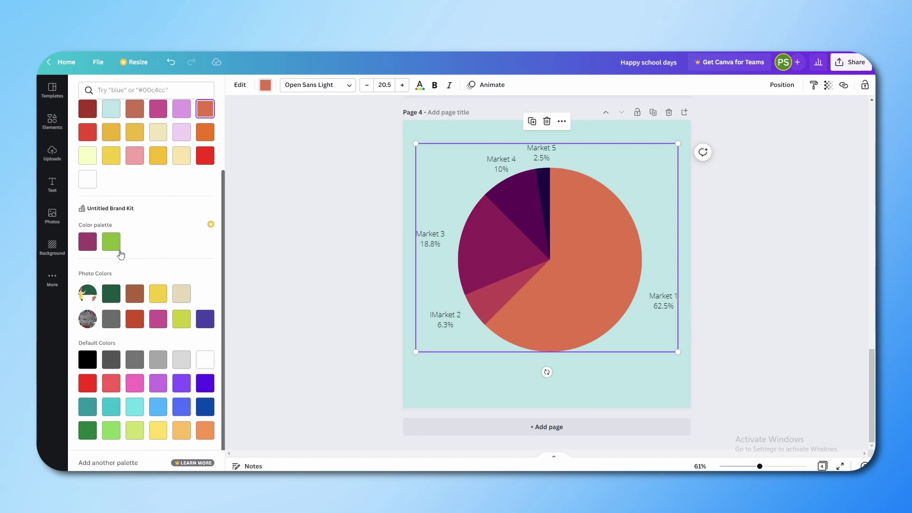
{"action": "left_click", "coordinate": [111, 240]}
{"action": "left_click", "coordinate": [112, 293]}
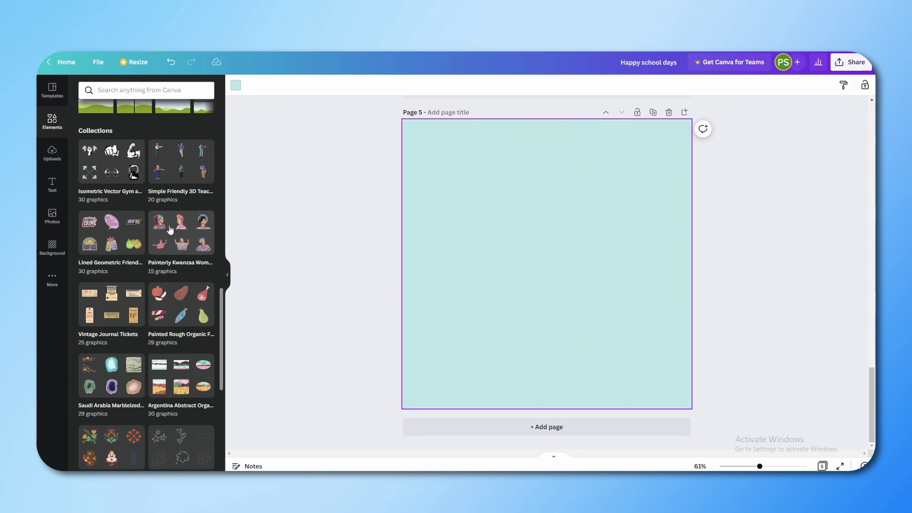
Insert the teal-suited teacher holding a book and pointer from the Simple Friendly 3D teacher collection and place it on page 5's left side.
{"action": "scroll", "coordinate": [180, 236], "scroll_direction": "up", "scroll_amount": 4}
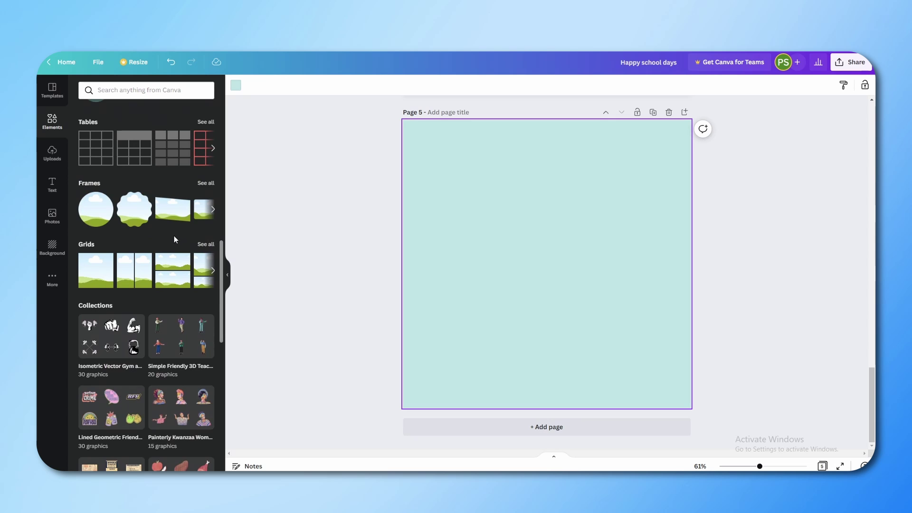
{"action": "scroll", "coordinate": [107, 194], "scroll_direction": "down", "scroll_amount": 1}
{"action": "scroll", "coordinate": [106, 193], "scroll_direction": "down", "scroll_amount": 3}
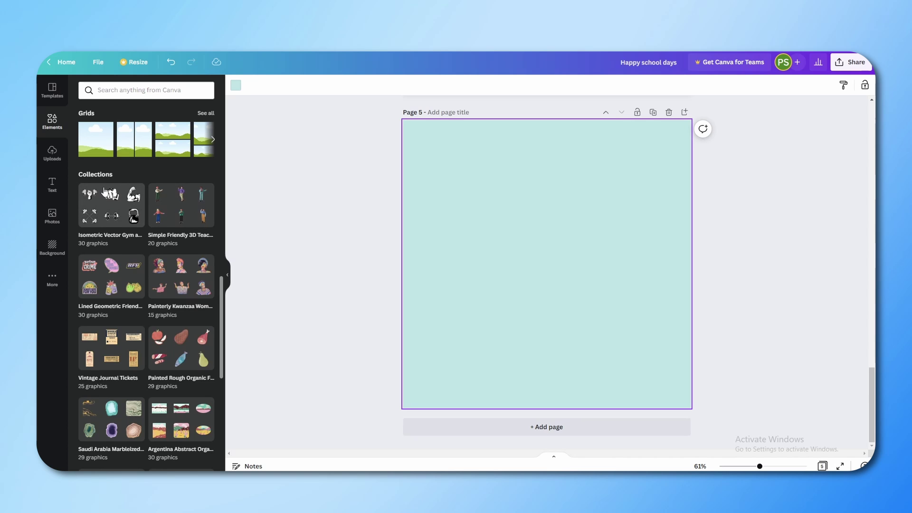
{"action": "left_click", "coordinate": [169, 201]}
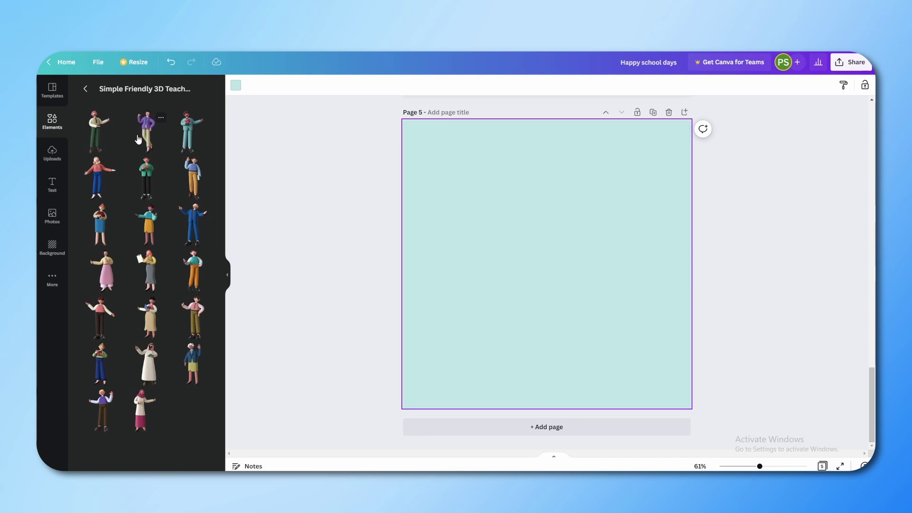
{"action": "left_click", "coordinate": [193, 135]}
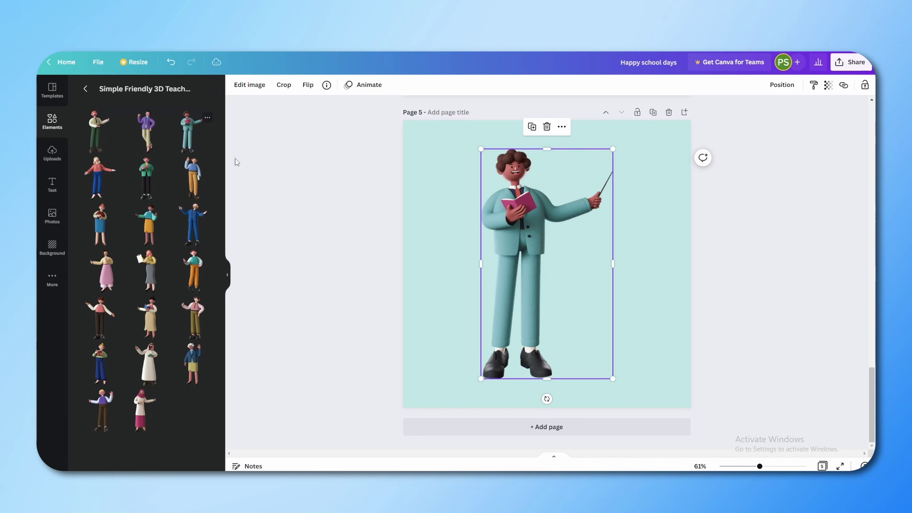
{"action": "left_click", "coordinate": [425, 216]}
{"action": "left_click_drag", "start_coordinate": [561, 246], "coordinate": [489, 252]}
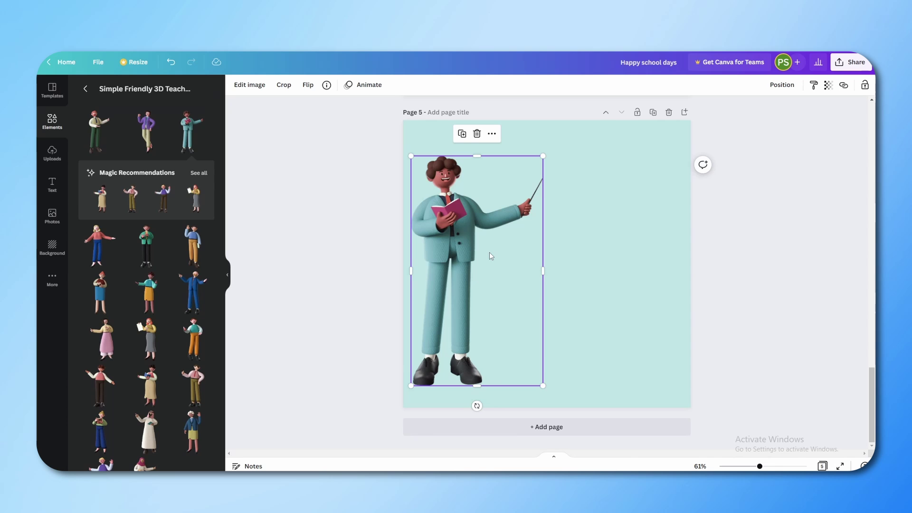
{"action": "scroll", "coordinate": [142, 237], "scroll_direction": "down", "scroll_amount": 1}
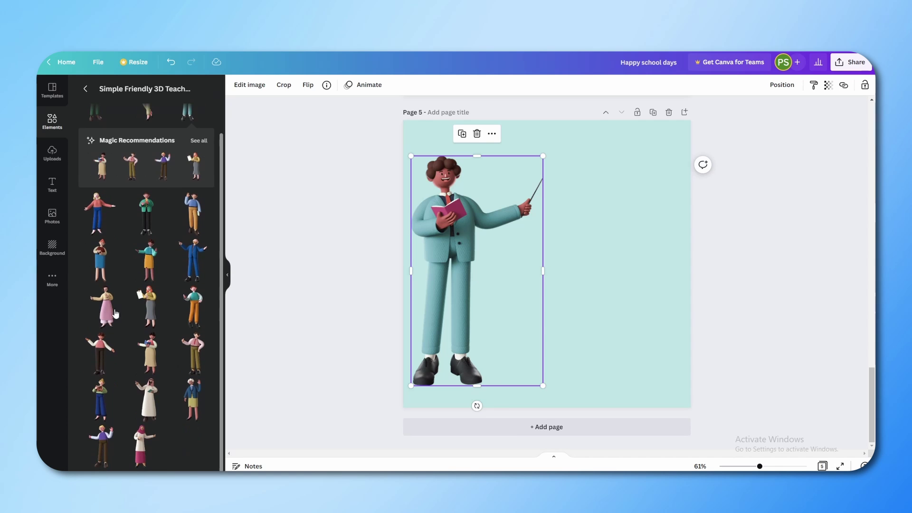
Try the wireframe cube and the square grid from the Abstract Minimalist Lined collection on page 5, deleting each one.
{"action": "left_click", "coordinate": [85, 89]}
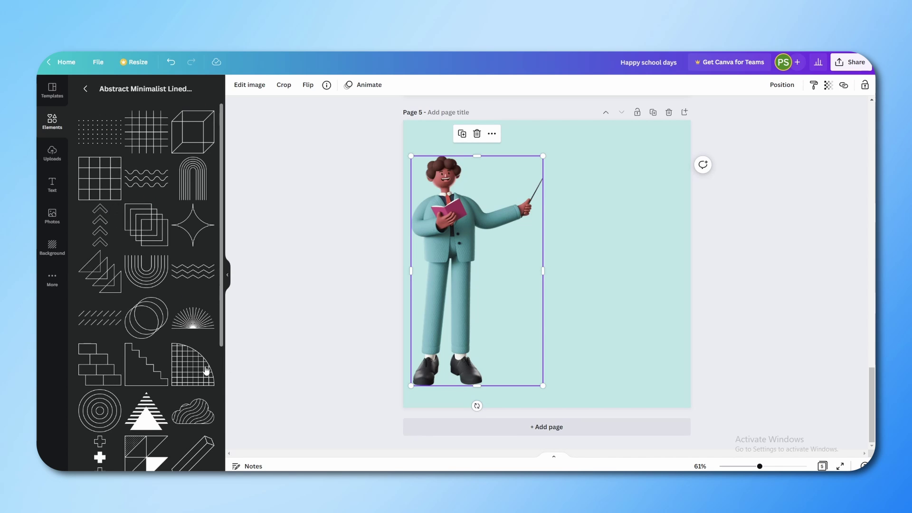
{"action": "left_click", "coordinate": [183, 138]}
{"action": "key", "text": "Delete"}
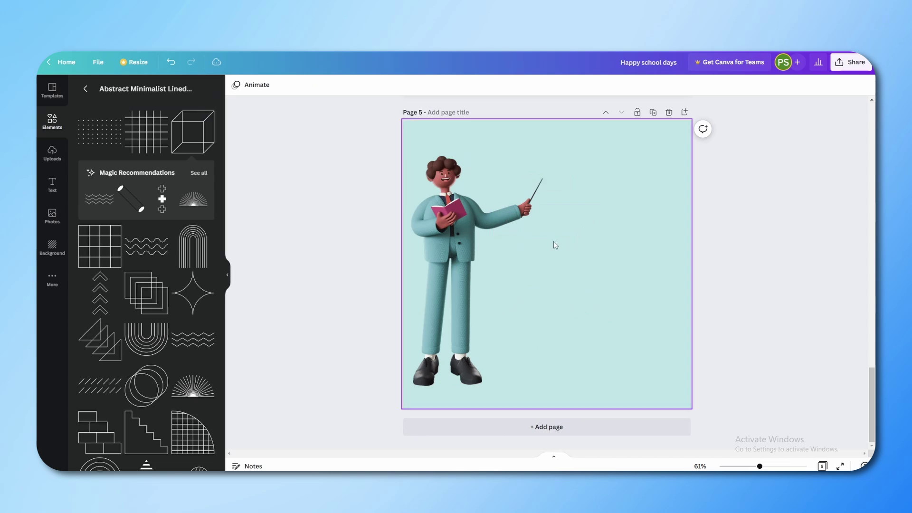
{"action": "left_click", "coordinate": [146, 132]}
{"action": "left_click_drag", "start_coordinate": [546, 264], "coordinate": [565, 178]}
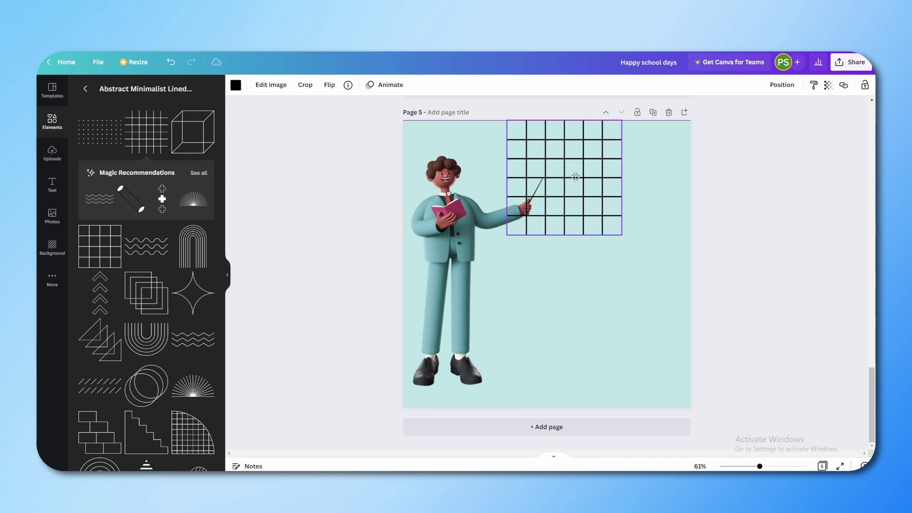
{"action": "key", "text": "Delete"}
{"action": "left_click", "coordinate": [85, 88]}
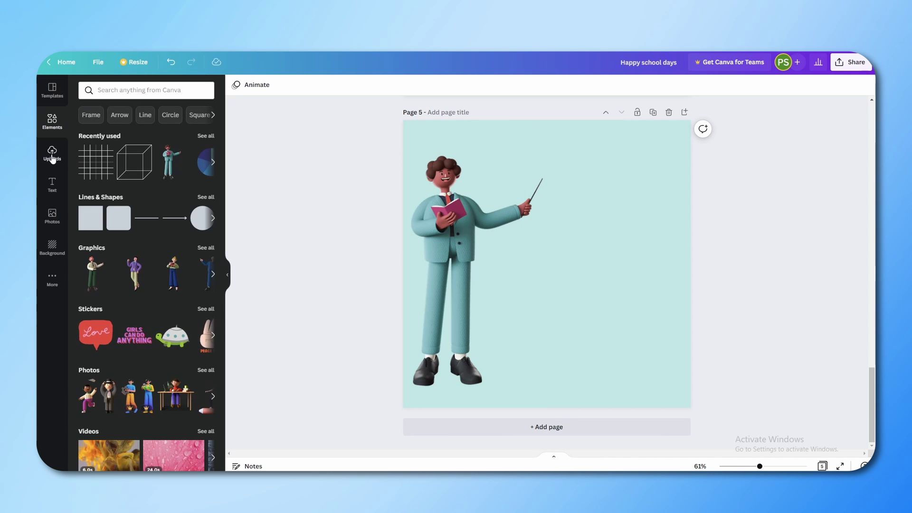
{"action": "left_click", "coordinate": [52, 157]}
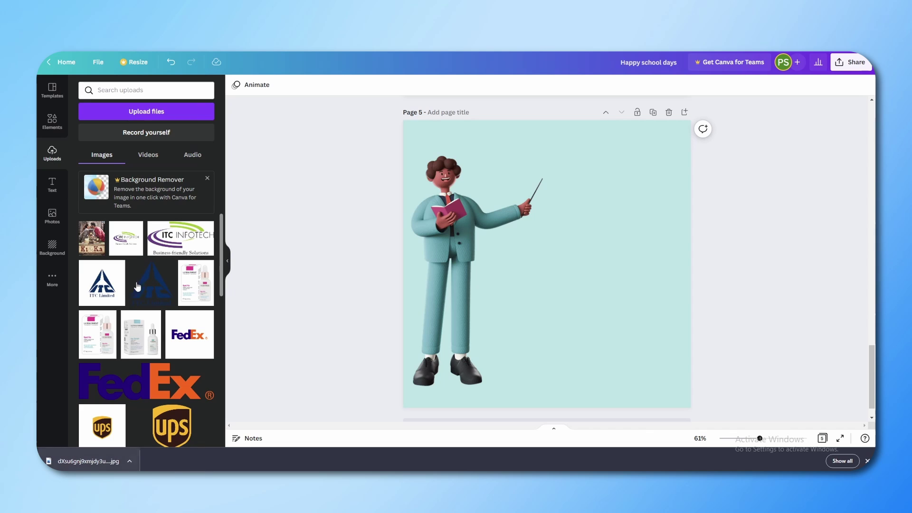
{"action": "left_click", "coordinate": [147, 114]}
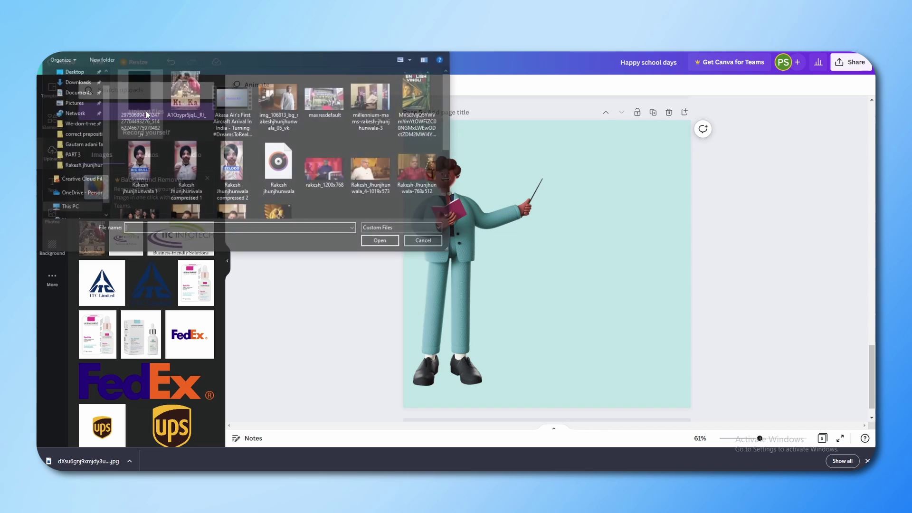
{"action": "left_click", "coordinate": [72, 155]}
{"action": "left_click", "coordinate": [78, 84]}
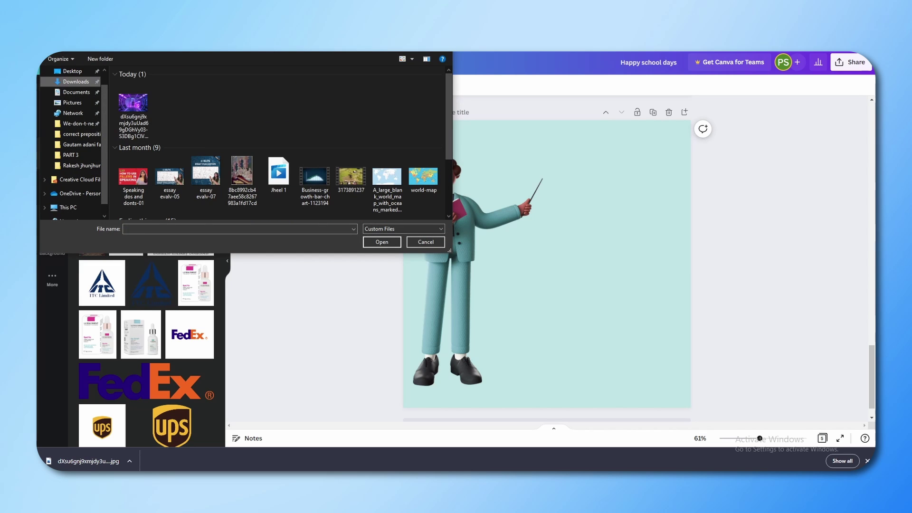
{"action": "key", "text": "Escape"}
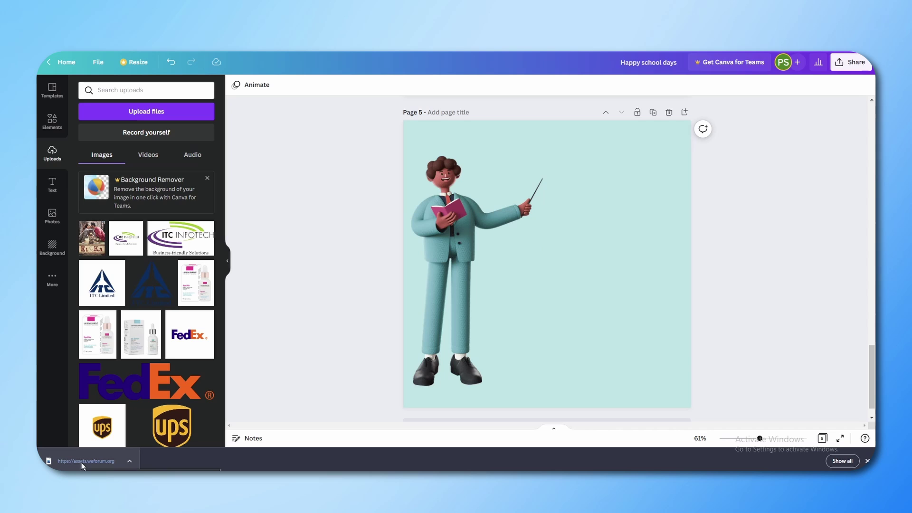
Upload the downloaded purple futuristic corridor image, add it to page 5 and make it the page background.
{"action": "left_click_drag", "start_coordinate": [82, 463], "coordinate": [148, 282]}
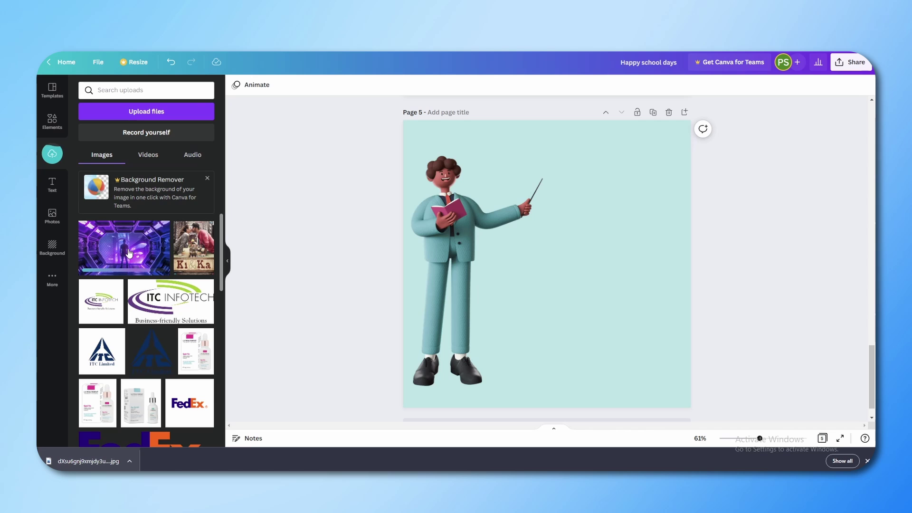
{"action": "left_click", "coordinate": [129, 253]}
{"action": "left_click_drag", "start_coordinate": [508, 259], "coordinate": [527, 235]}
{"action": "right_click", "coordinate": [532, 236]}
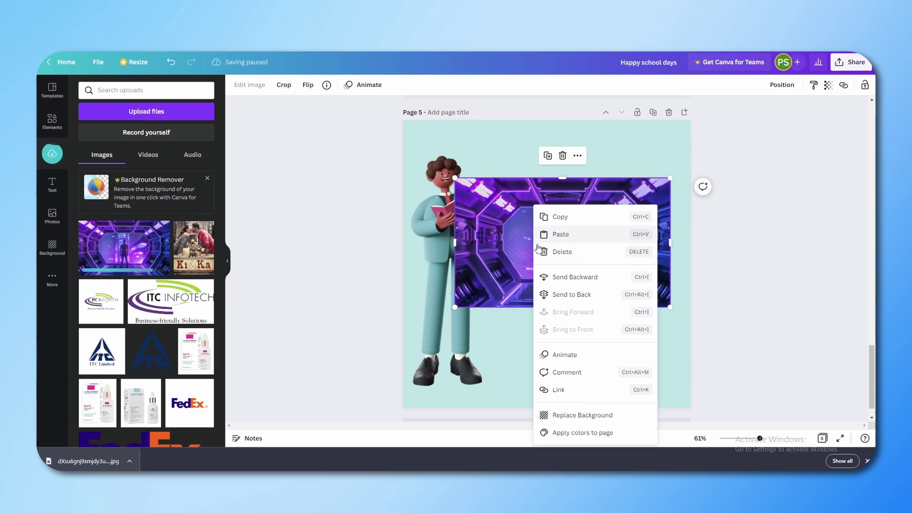
{"action": "left_click", "coordinate": [584, 419]}
{"action": "left_click", "coordinate": [593, 283]}
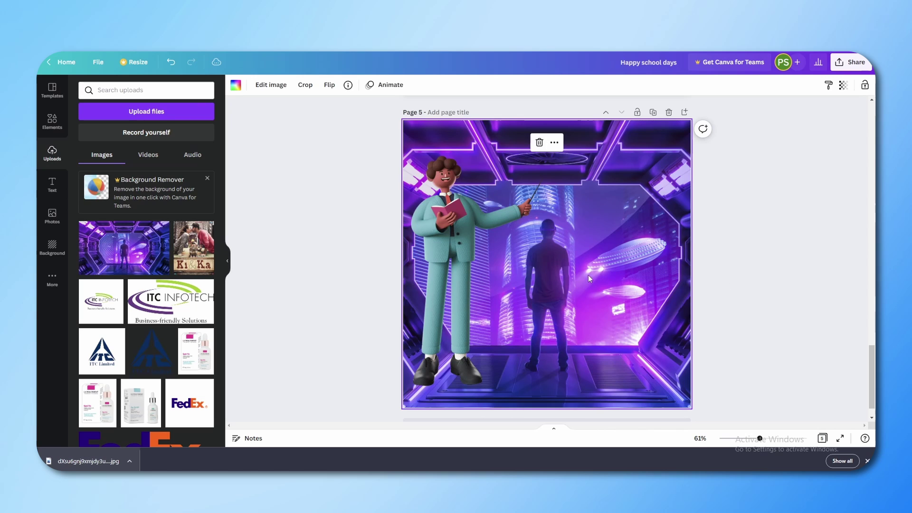
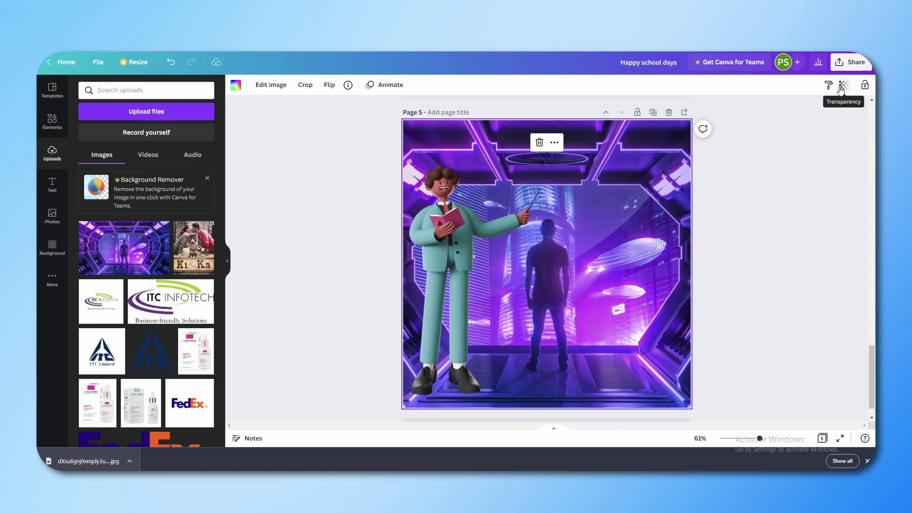
Set the background photo's transparency to 28 on page 5.
{"action": "left_click", "coordinate": [841, 88]}
{"action": "left_click_drag", "start_coordinate": [839, 123], "coordinate": [778, 126]}
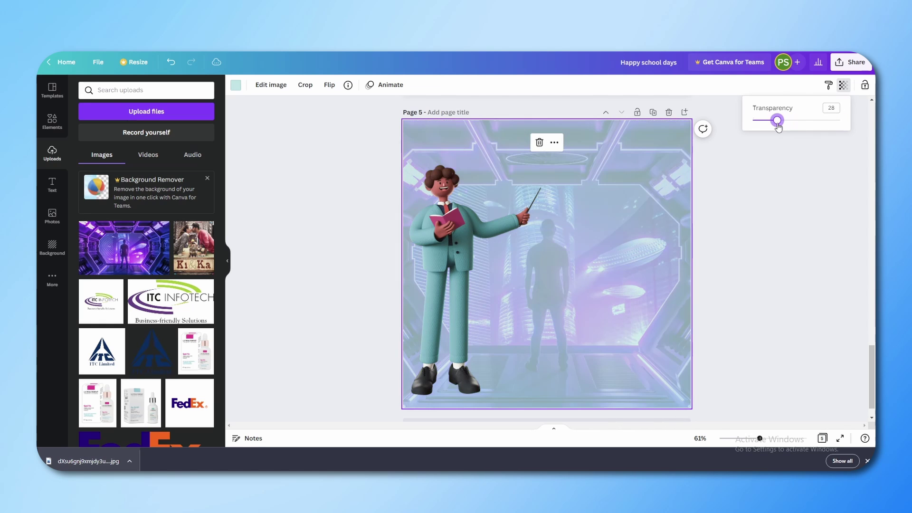
{"action": "left_click", "coordinate": [504, 190]}
Change the color behind page 5's faded background photo to black from the document colors.
{"action": "left_click", "coordinate": [657, 157]}
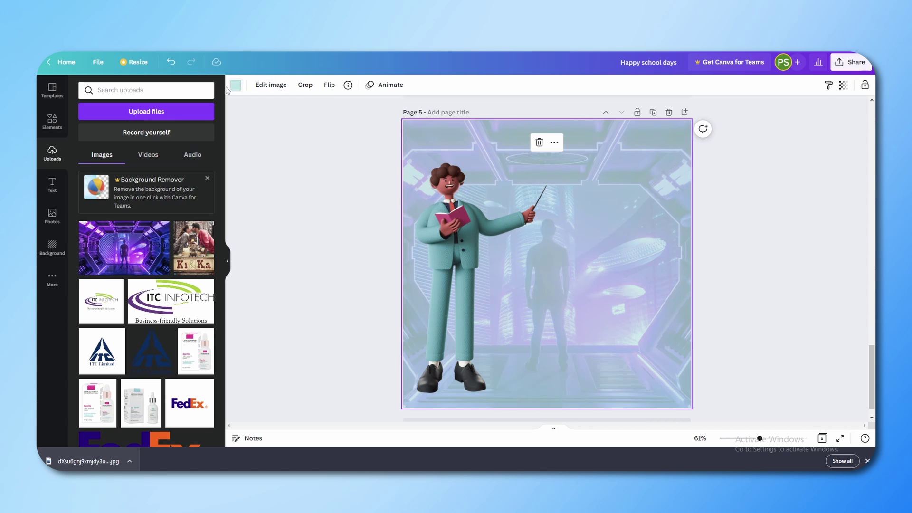
{"action": "left_click", "coordinate": [235, 85]}
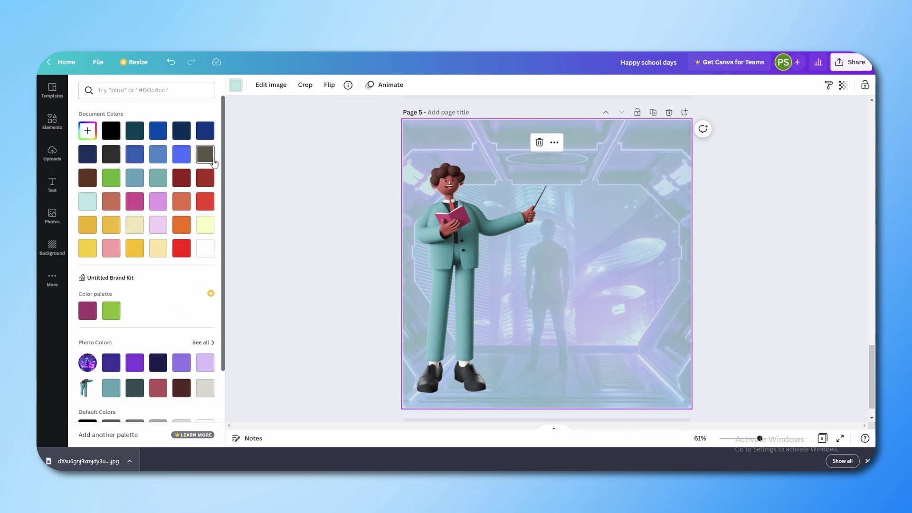
{"action": "left_click", "coordinate": [111, 131]}
{"action": "left_click", "coordinate": [310, 205]}
{"action": "left_click", "coordinate": [639, 220]}
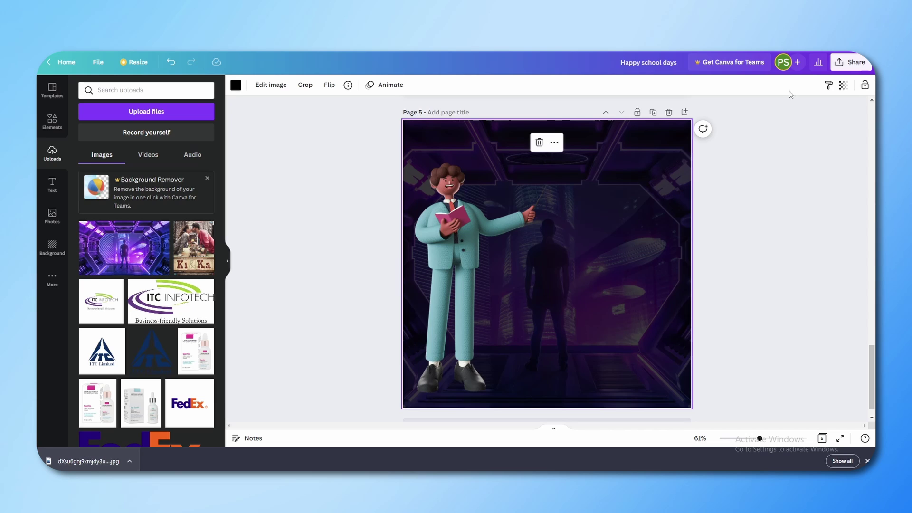
{"action": "left_click", "coordinate": [840, 85]}
Move the teacher figure into page 5's bottom-left corner, checking its transparency setting along the way.
{"action": "left_click_drag", "start_coordinate": [515, 245], "coordinate": [504, 256]}
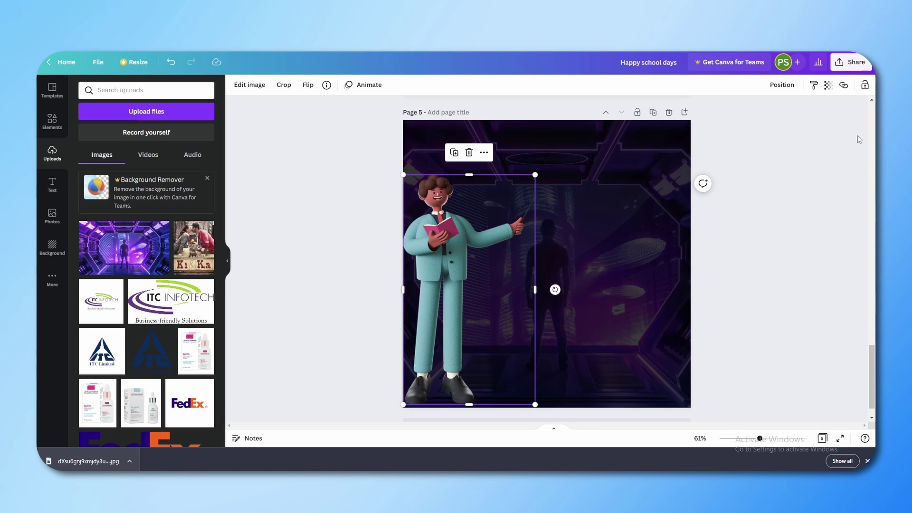
{"action": "left_click", "coordinate": [828, 85]}
{"action": "mouse_move", "coordinate": [825, 121]}
{"action": "left_mouse_down"}
{"action": "mouse_move", "coordinate": [774, 122]}
{"action": "mouse_move", "coordinate": [825, 121]}
{"action": "left_mouse_up"}
{"action": "left_click", "coordinate": [565, 273]}
{"action": "left_click", "coordinate": [431, 258]}
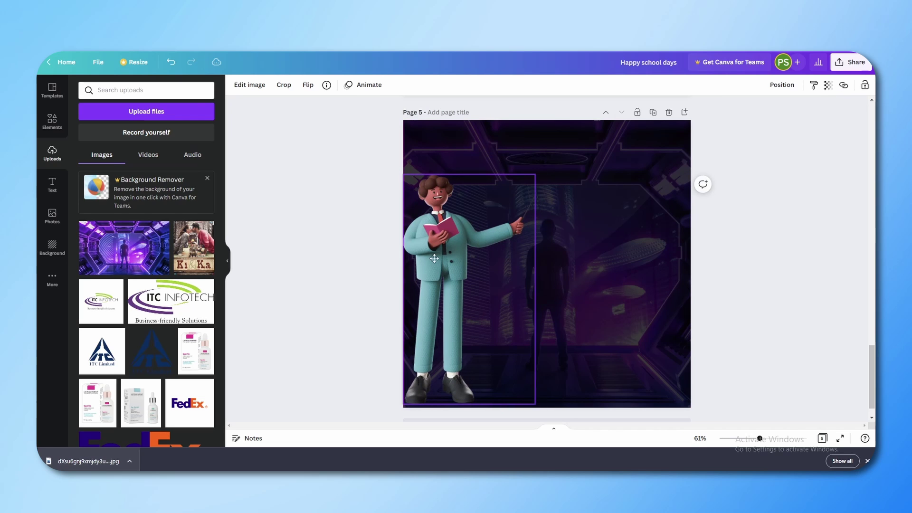
{"action": "left_click_drag", "start_coordinate": [432, 258], "coordinate": [432, 261]}
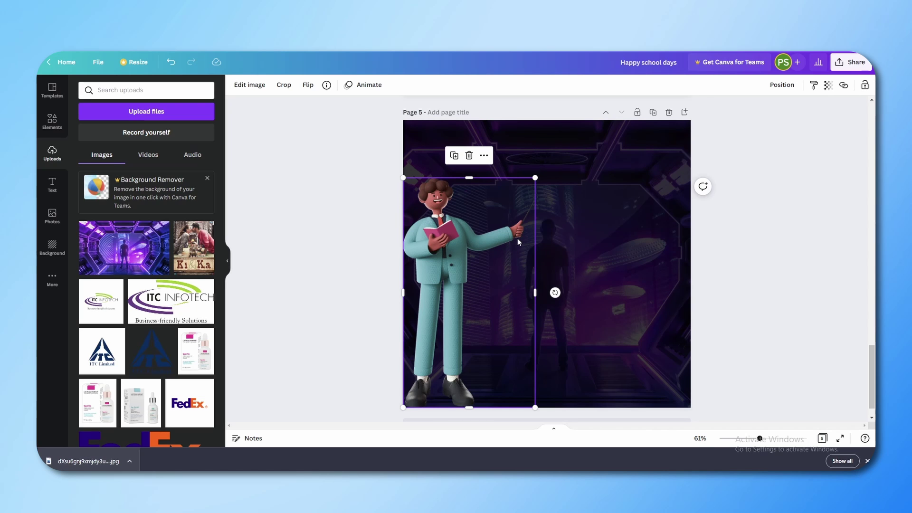
{"action": "left_click", "coordinate": [369, 255]}
Lock the teacher figure, try to move it while locked, and unlock it again.
{"action": "left_click", "coordinate": [465, 230]}
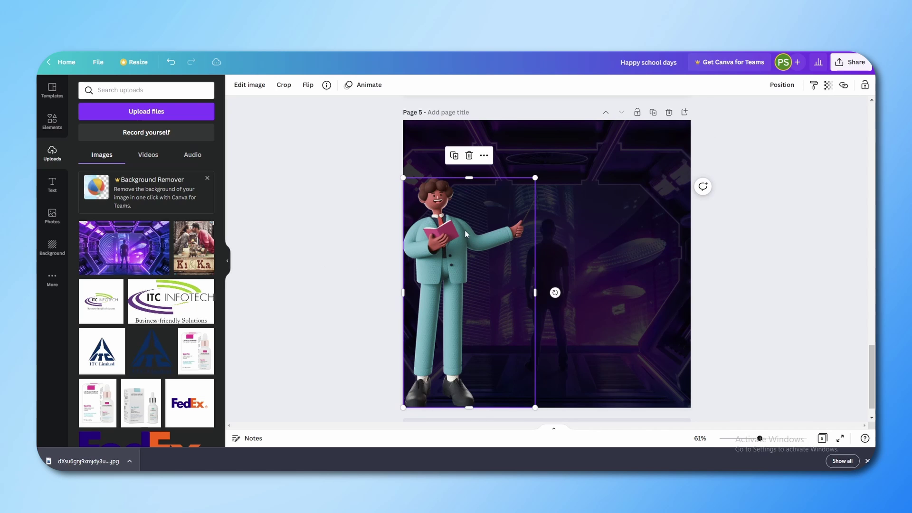
{"action": "left_click", "coordinate": [865, 86]}
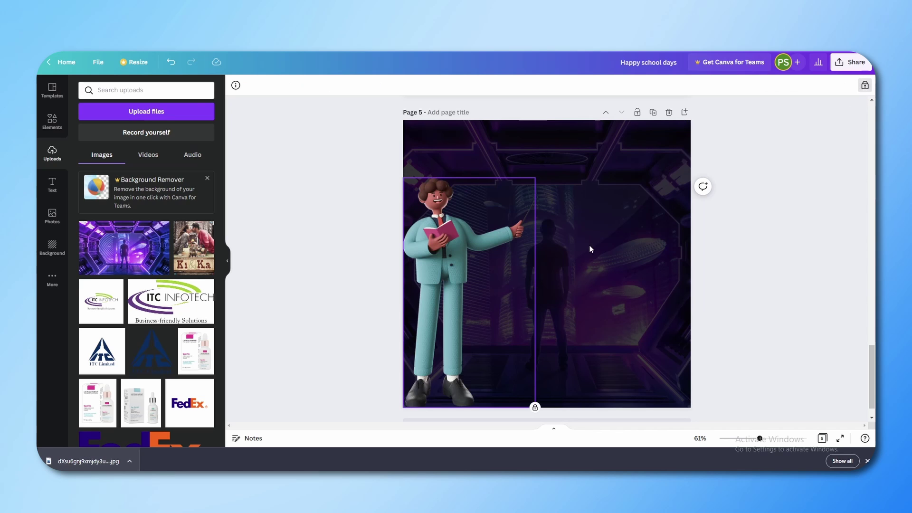
{"action": "left_click_drag", "start_coordinate": [503, 247], "coordinate": [499, 243]}
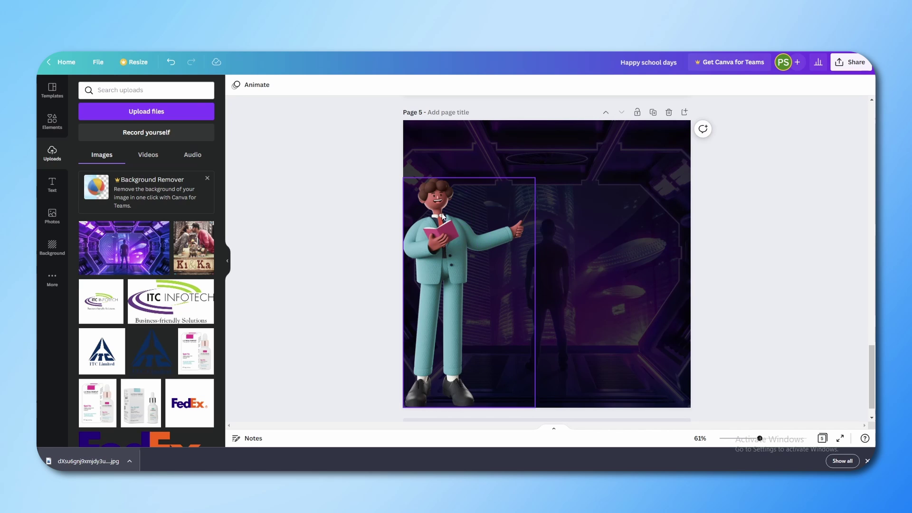
{"action": "left_click", "coordinate": [447, 246]}
{"action": "left_click", "coordinate": [313, 263]}
{"action": "left_click", "coordinate": [461, 243]}
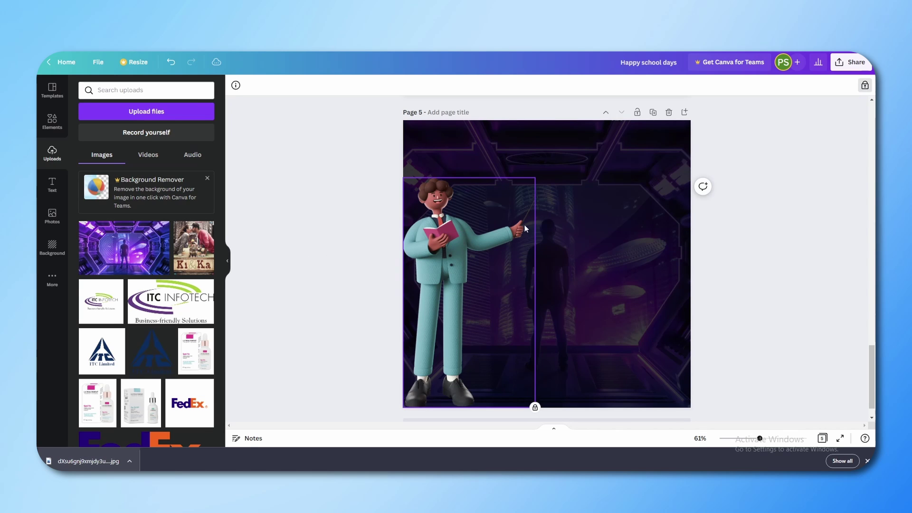
{"action": "left_click", "coordinate": [864, 84]}
{"action": "mouse_move", "coordinate": [482, 262]}
{"action": "left_mouse_down"}
{"action": "mouse_move", "coordinate": [525, 237]}
{"action": "mouse_move", "coordinate": [473, 267]}
{"action": "mouse_move", "coordinate": [482, 262]}
{"action": "left_mouse_up"}
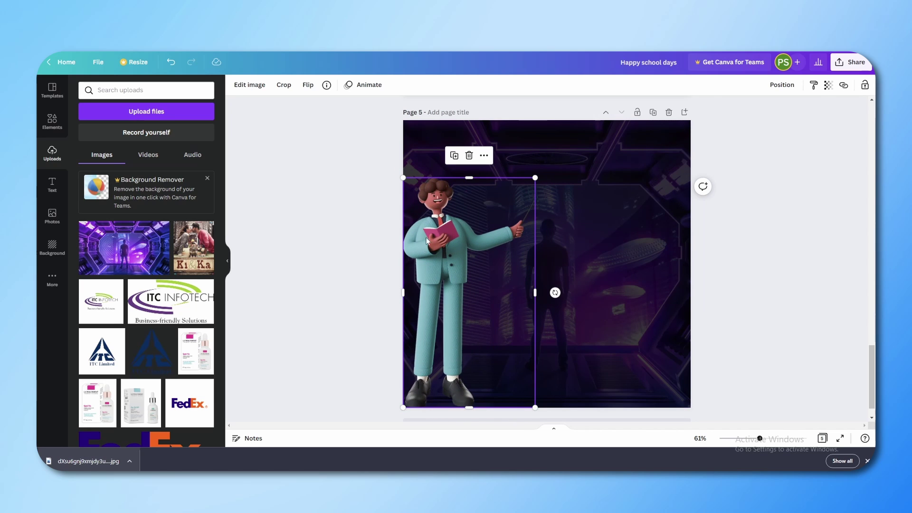
Flip the teacher figure horizontally and flip it back to its original direction.
{"action": "left_click", "coordinate": [307, 85]}
{"action": "left_click", "coordinate": [323, 109]}
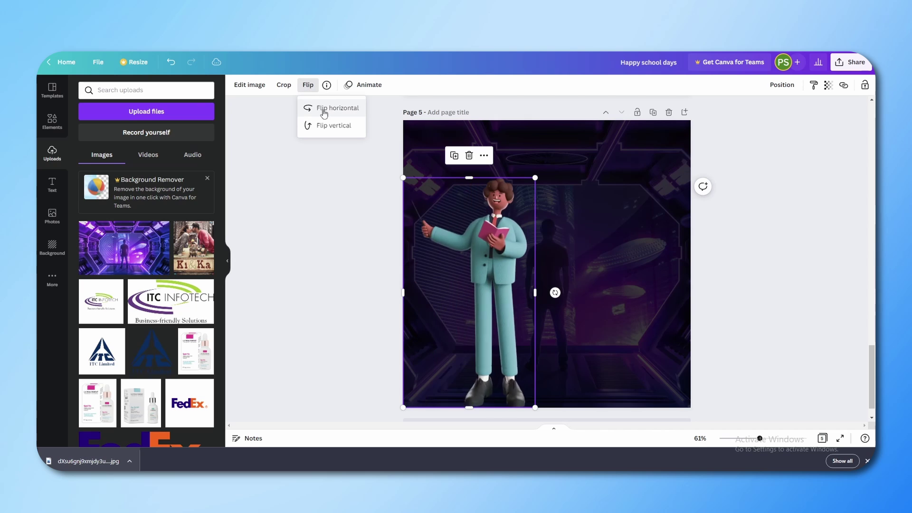
{"action": "left_click", "coordinate": [323, 110]}
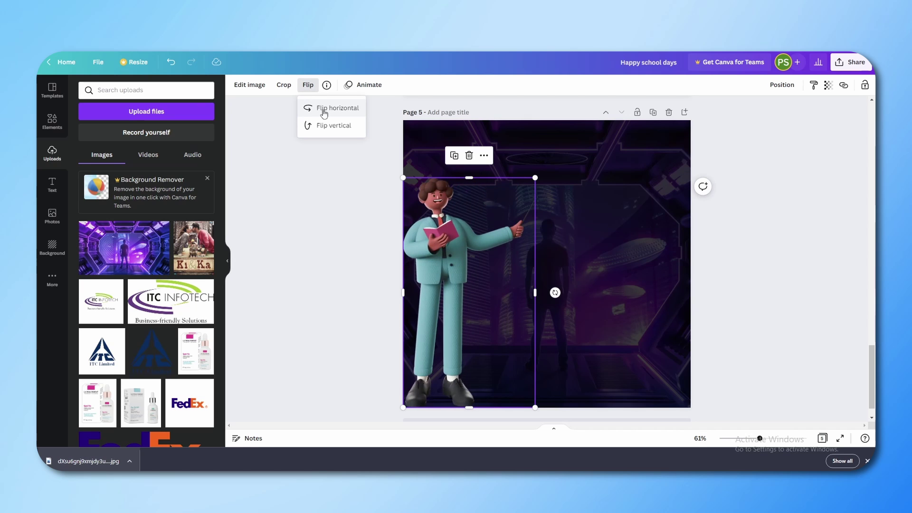
{"action": "left_click", "coordinate": [294, 89]}
{"action": "left_click", "coordinate": [288, 86]}
Try the Dalliance, Peony, Solar and Afterglow filters on the teacher figure.
{"action": "left_click", "coordinate": [247, 86]}
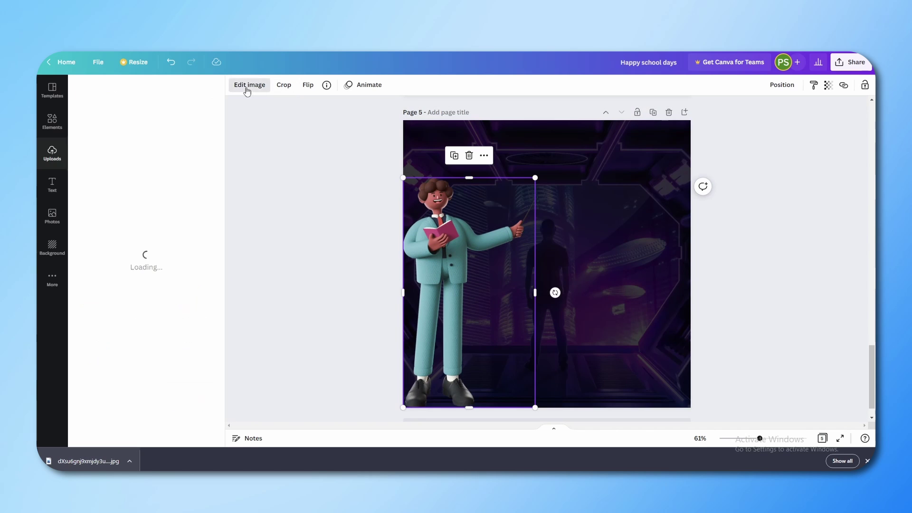
{"action": "scroll", "coordinate": [110, 221], "scroll_direction": "down", "scroll_amount": 3}
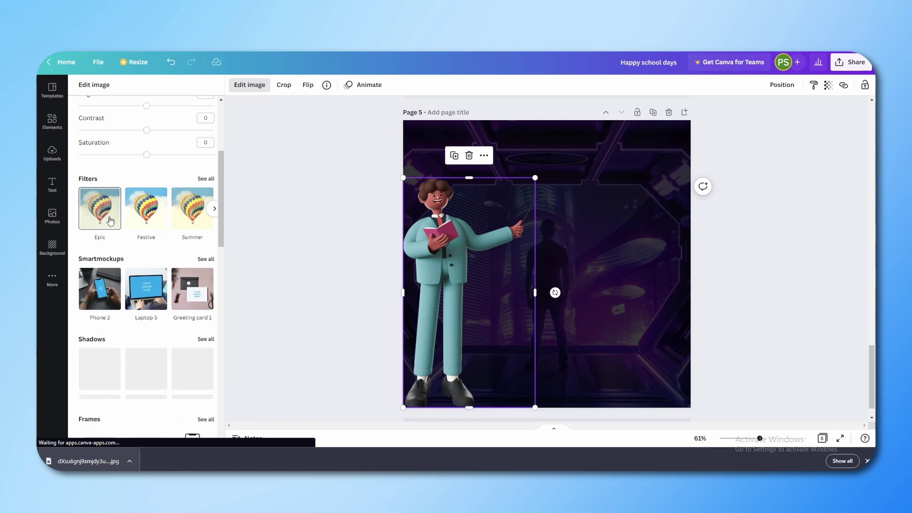
{"action": "left_click", "coordinate": [205, 178]}
{"action": "scroll", "coordinate": [183, 176], "scroll_direction": "down", "scroll_amount": 2}
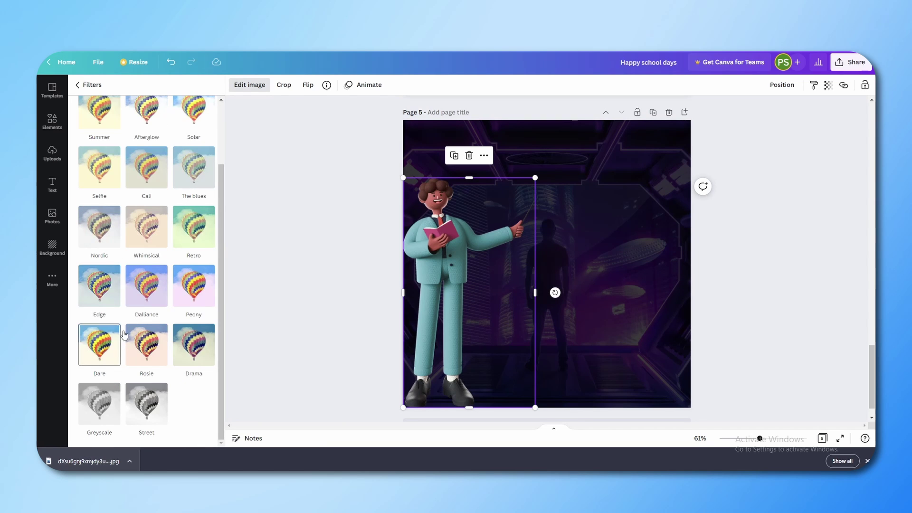
{"action": "left_click", "coordinate": [156, 291]}
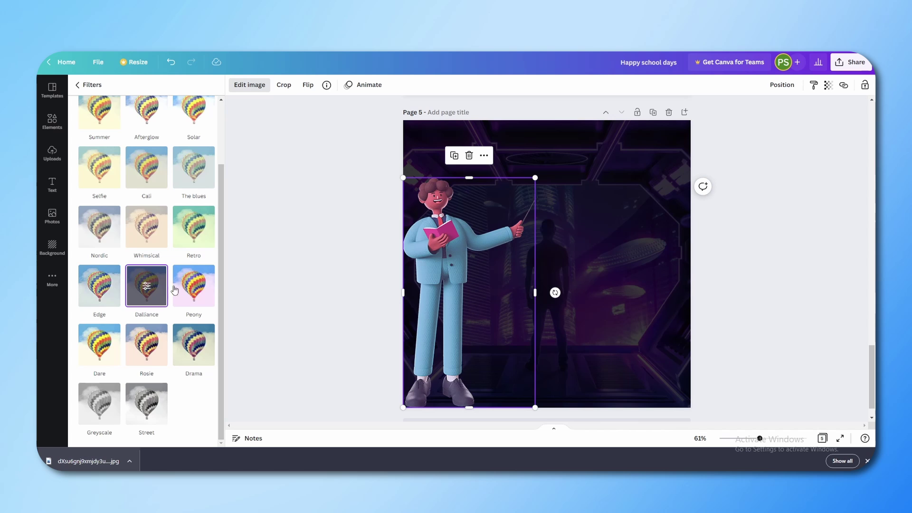
{"action": "left_click", "coordinate": [176, 289]}
{"action": "scroll", "coordinate": [196, 284], "scroll_direction": "up", "scroll_amount": 2}
{"action": "left_click", "coordinate": [193, 200]}
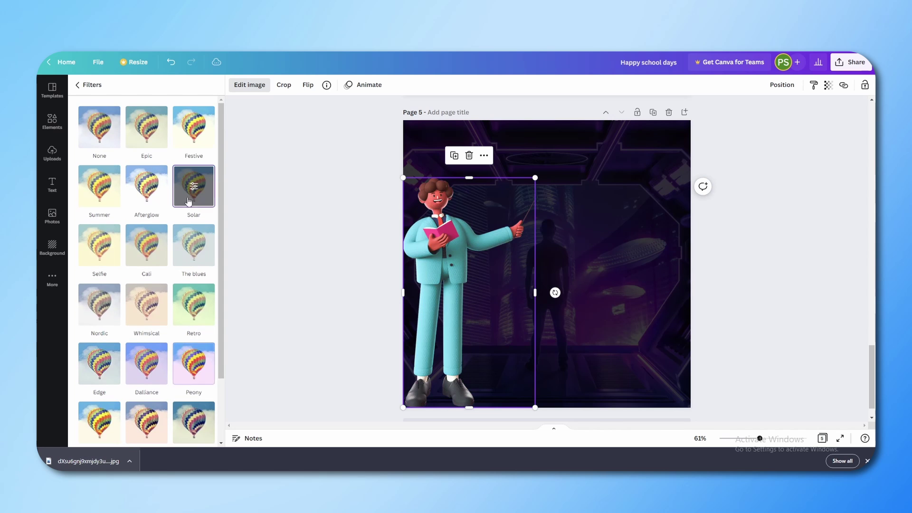
{"action": "left_click", "coordinate": [150, 197]}
{"action": "left_click", "coordinate": [328, 194]}
Apply the Dalliance filter to page 5's background photo after trying Retro and Peony.
{"action": "left_click", "coordinate": [593, 173]}
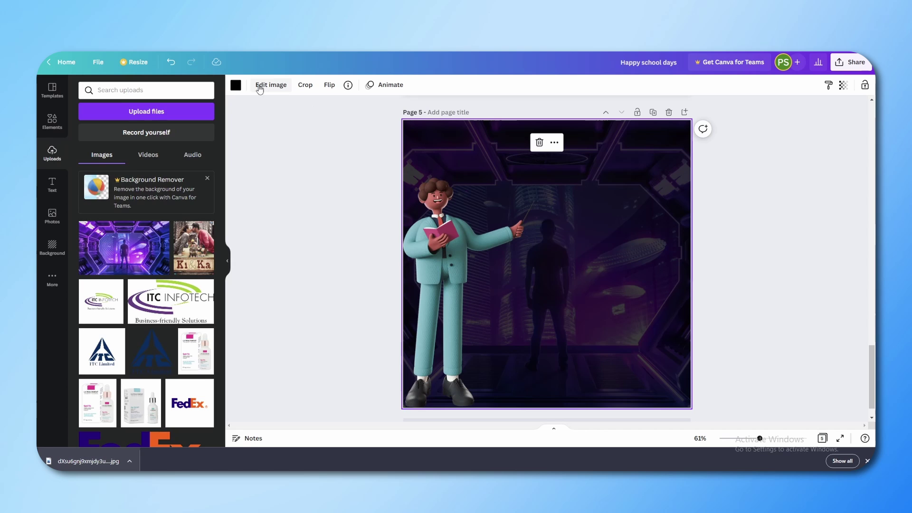
{"action": "left_click", "coordinate": [259, 86]}
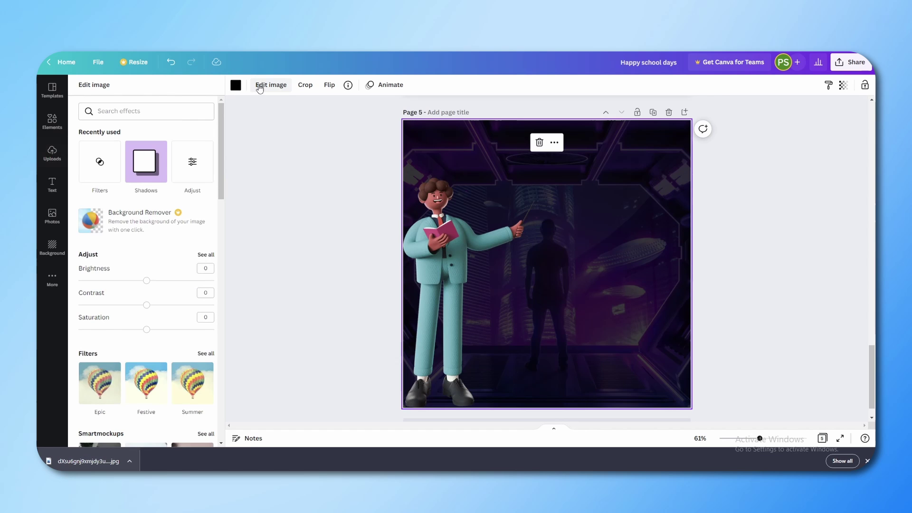
{"action": "left_click", "coordinate": [105, 166]}
{"action": "scroll", "coordinate": [143, 213], "scroll_direction": "down", "scroll_amount": 5}
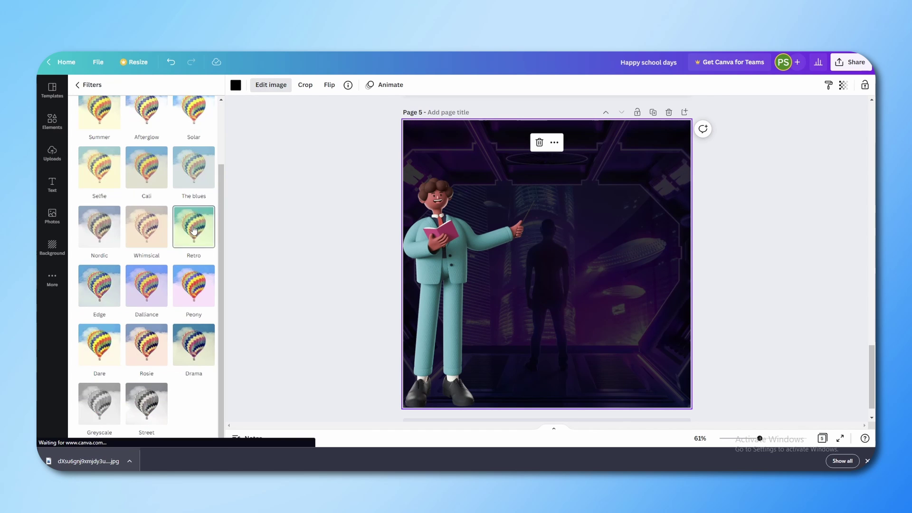
{"action": "left_click", "coordinate": [194, 229]}
{"action": "left_click", "coordinate": [194, 285]}
{"action": "left_click", "coordinate": [150, 284]}
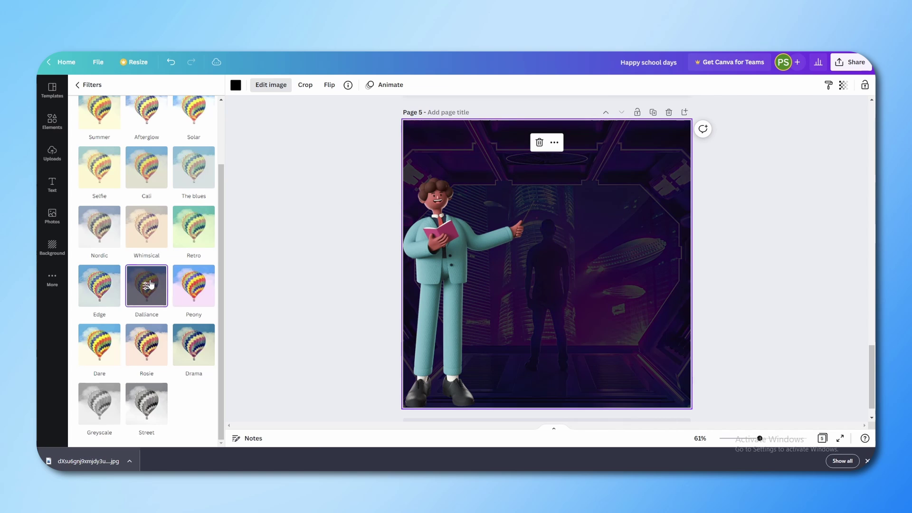
Set the contrast of page 5's background photo to 13 and its saturation to 0.
{"action": "left_click", "coordinate": [81, 87]}
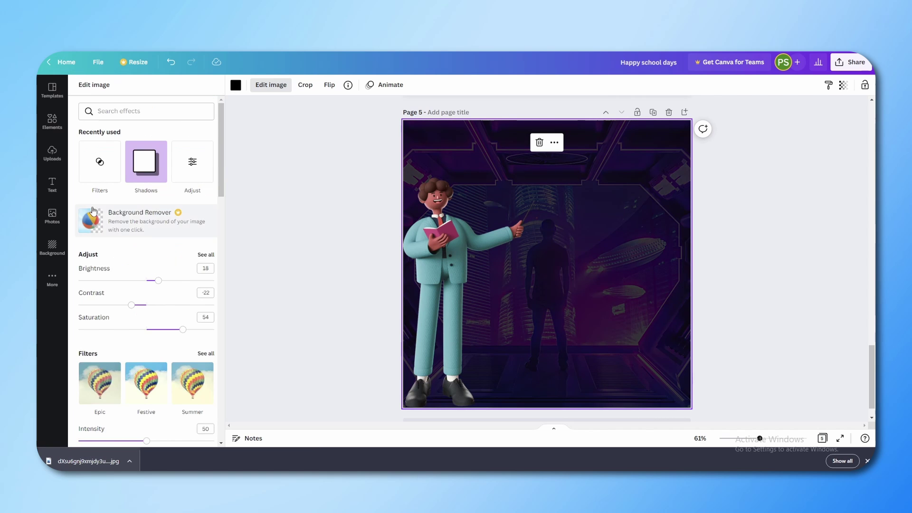
{"action": "scroll", "coordinate": [170, 190], "scroll_direction": "down", "scroll_amount": 3}
{"action": "scroll", "coordinate": [170, 190], "scroll_direction": "up", "scroll_amount": 2}
{"action": "left_click", "coordinate": [206, 211]}
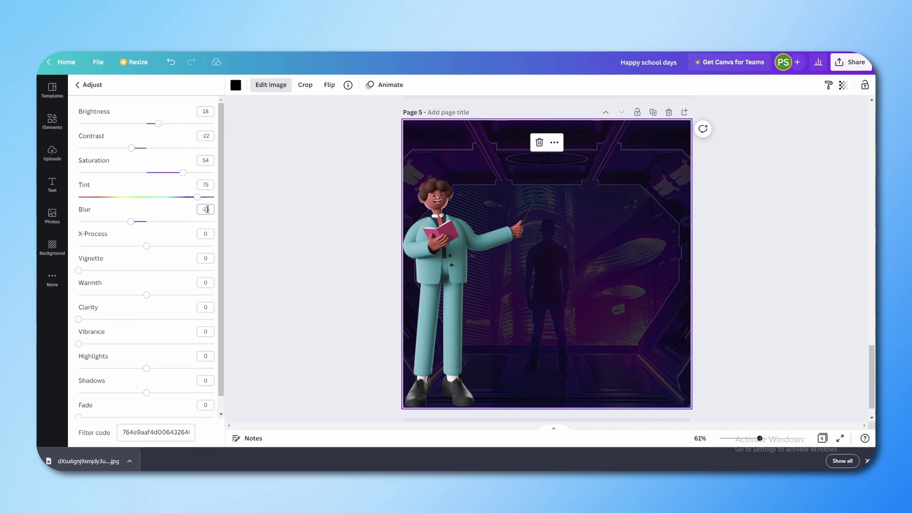
{"action": "left_click_drag", "start_coordinate": [131, 148], "coordinate": [155, 148]}
{"action": "left_click_drag", "start_coordinate": [185, 177], "coordinate": [147, 172]}
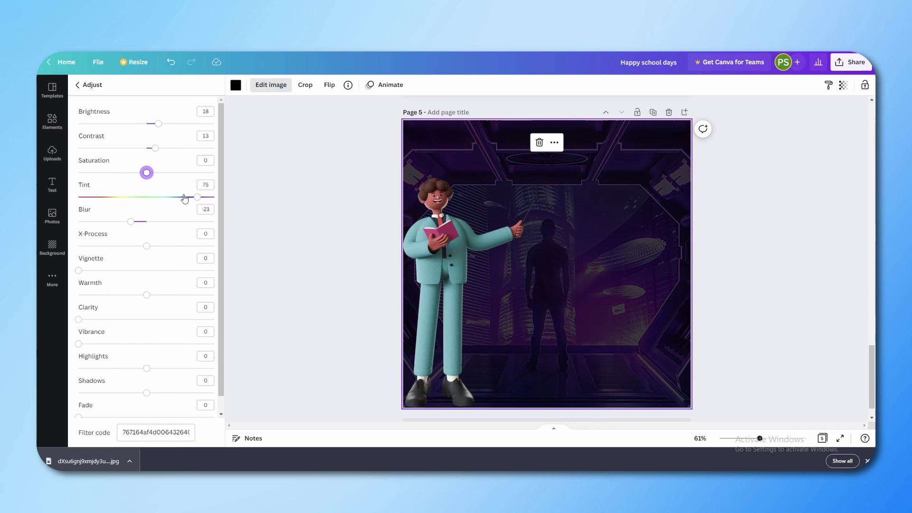
{"action": "left_click", "coordinate": [89, 89]}
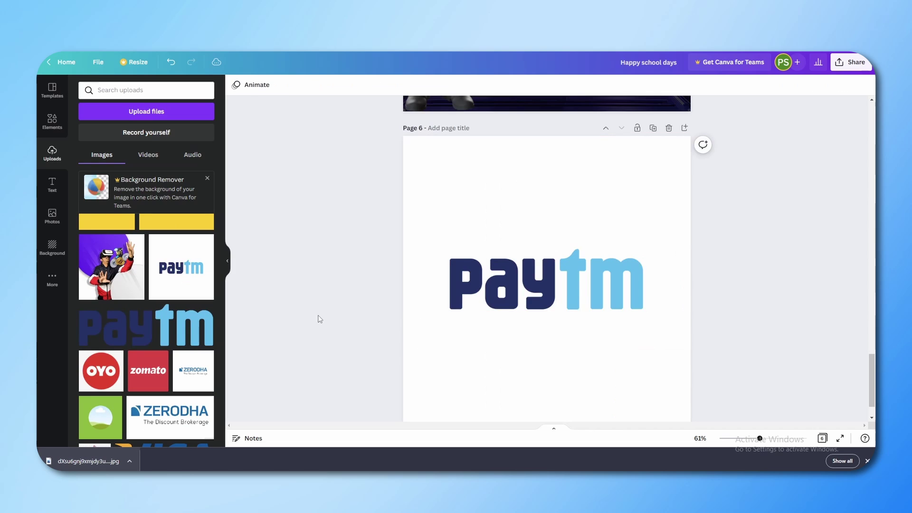
Give the Paytm logo on page 6 a Drop shadow.
{"action": "left_click", "coordinate": [454, 296]}
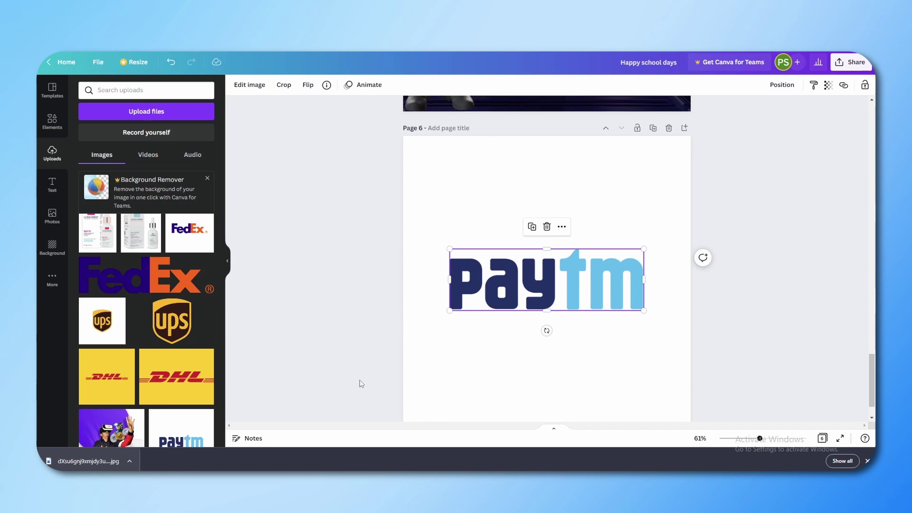
{"action": "scroll", "coordinate": [369, 382], "scroll_direction": "down", "scroll_amount": 1}
{"action": "left_click", "coordinate": [429, 254]}
{"action": "left_click", "coordinate": [510, 240]}
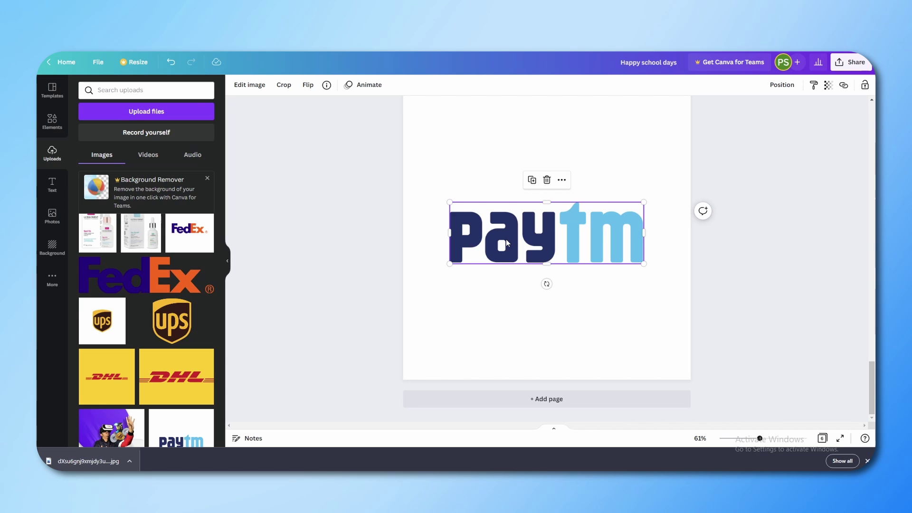
{"action": "left_click_drag", "start_coordinate": [507, 243], "coordinate": [506, 242]}
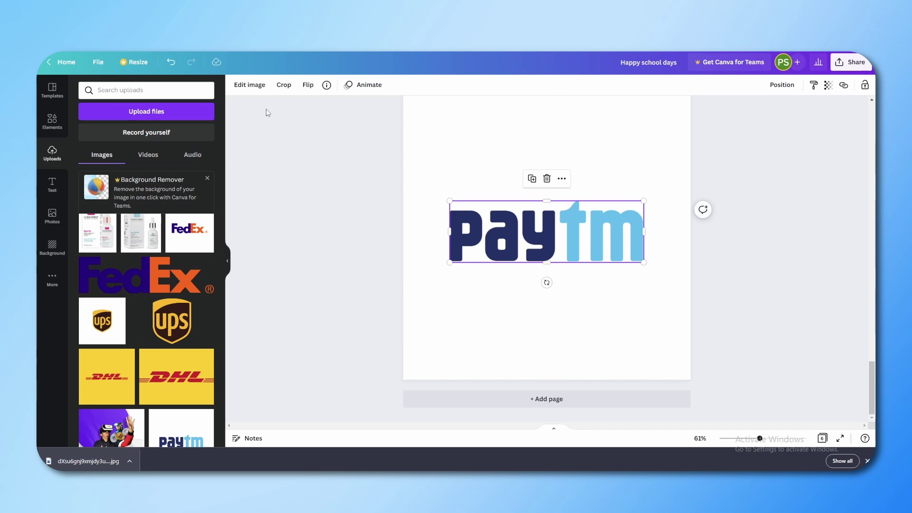
{"action": "left_click", "coordinate": [261, 87]}
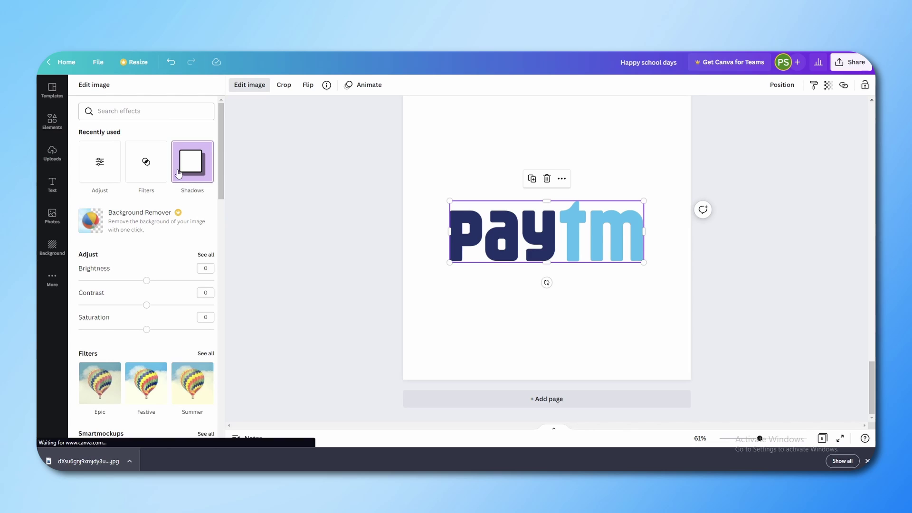
{"action": "left_click", "coordinate": [204, 164]}
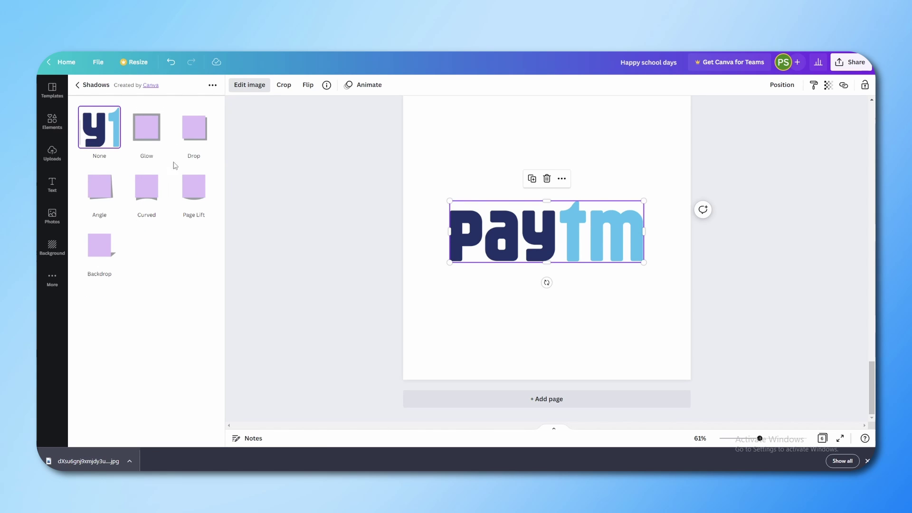
{"action": "left_click", "coordinate": [201, 129]}
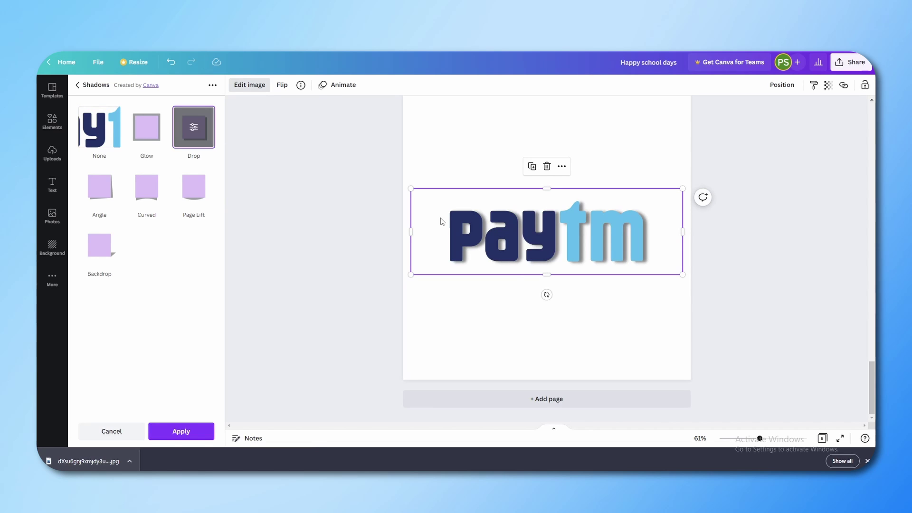
Adjust the transparency of the Paytm logo's drop shadow and reduce its blur and offset.
{"action": "left_click", "coordinate": [192, 128]}
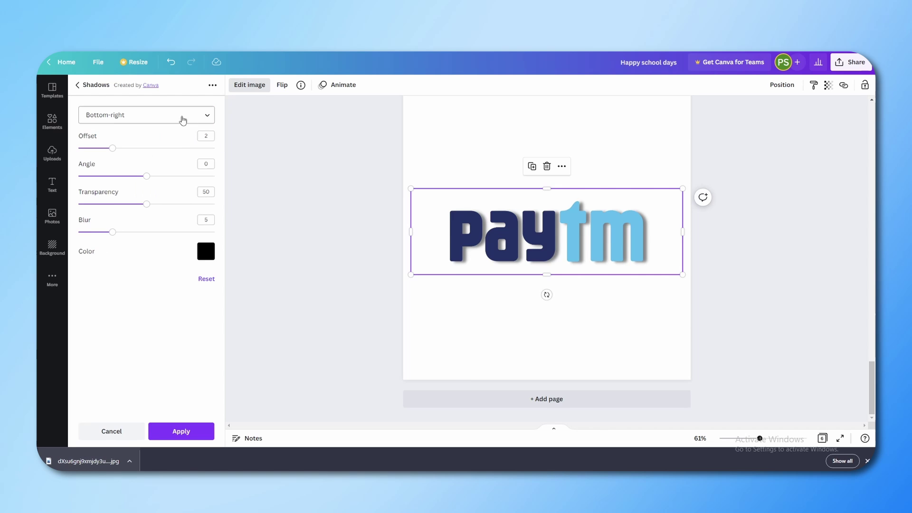
{"action": "mouse_move", "coordinate": [114, 147]}
{"action": "left_mouse_down"}
{"action": "mouse_move", "coordinate": [95, 148]}
{"action": "mouse_move", "coordinate": [113, 148]}
{"action": "left_mouse_up"}
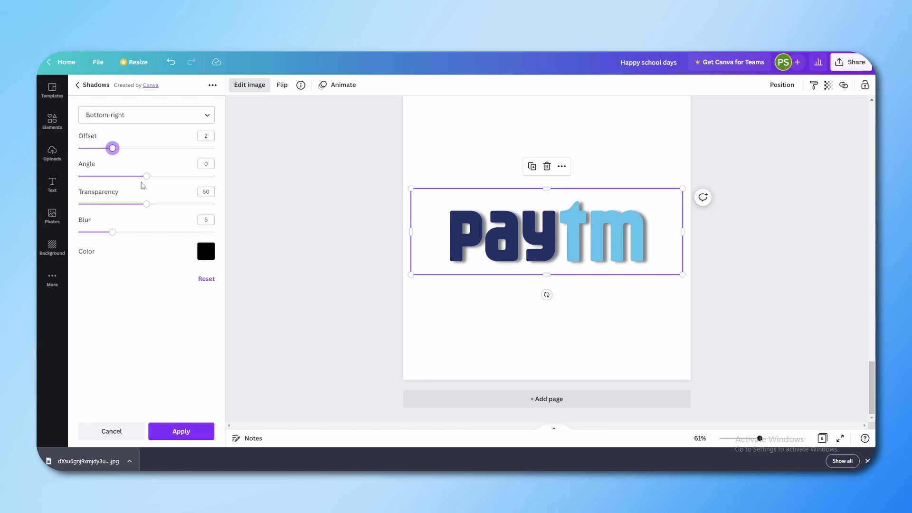
{"action": "left_click_drag", "start_coordinate": [145, 179], "coordinate": [183, 205]}
{"action": "left_click_drag", "start_coordinate": [113, 232], "coordinate": [95, 233]}
{"action": "left_click_drag", "start_coordinate": [112, 148], "coordinate": [95, 148]}
{"action": "left_click", "coordinate": [299, 181]}
Apply the Pastel duotone effect to the Paytm logo and look through the remaining image effects.
{"action": "left_click", "coordinate": [546, 233]}
{"action": "left_click", "coordinate": [250, 84]}
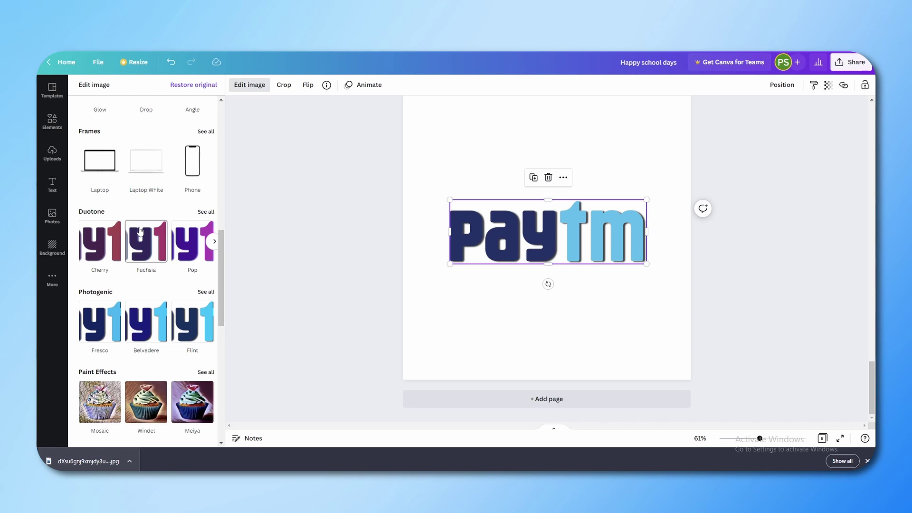
{"action": "left_click", "coordinate": [205, 212]}
{"action": "scroll", "coordinate": [147, 233], "scroll_direction": "down", "scroll_amount": 5}
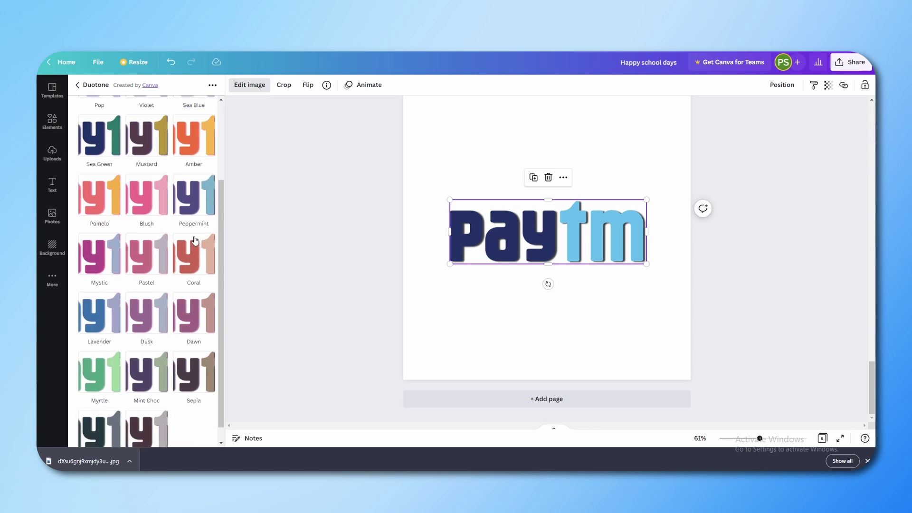
{"action": "left_click", "coordinate": [146, 232]}
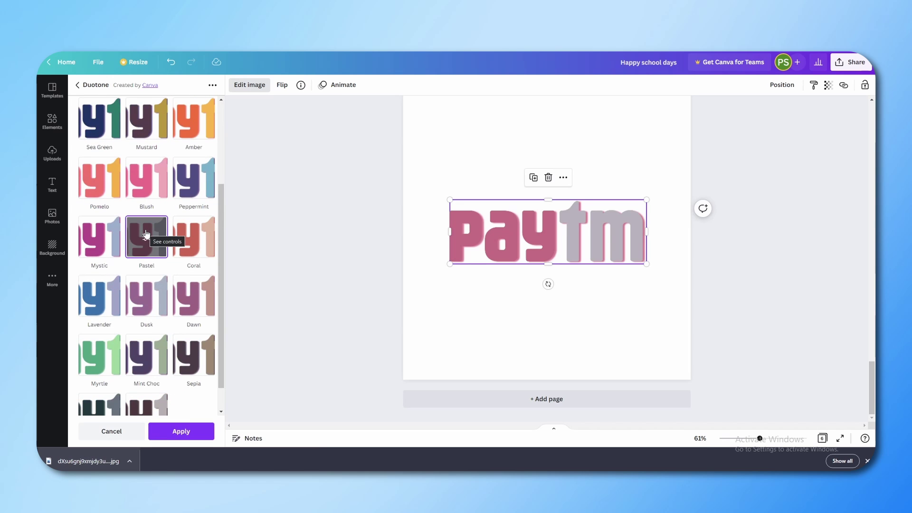
{"action": "left_click", "coordinate": [89, 87]}
{"action": "scroll", "coordinate": [155, 261], "scroll_direction": "down", "scroll_amount": 3}
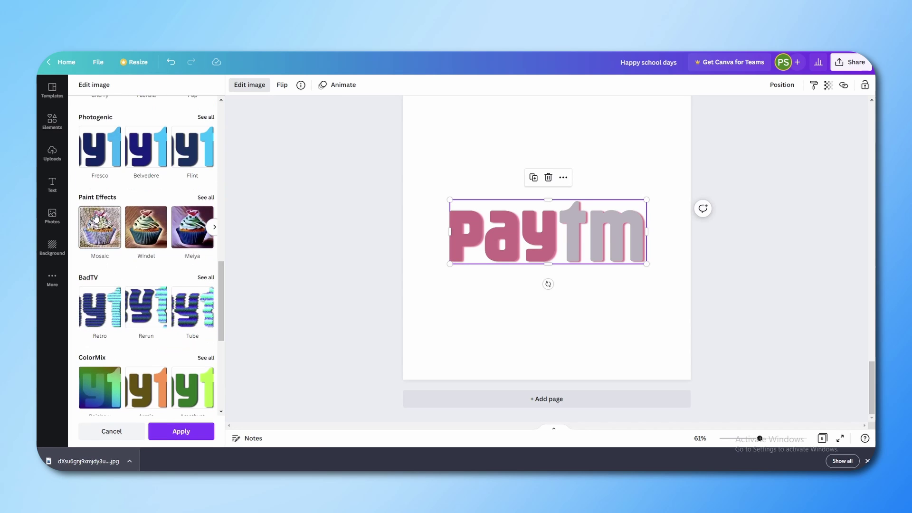
{"action": "scroll", "coordinate": [154, 261], "scroll_direction": "down", "scroll_amount": 4}
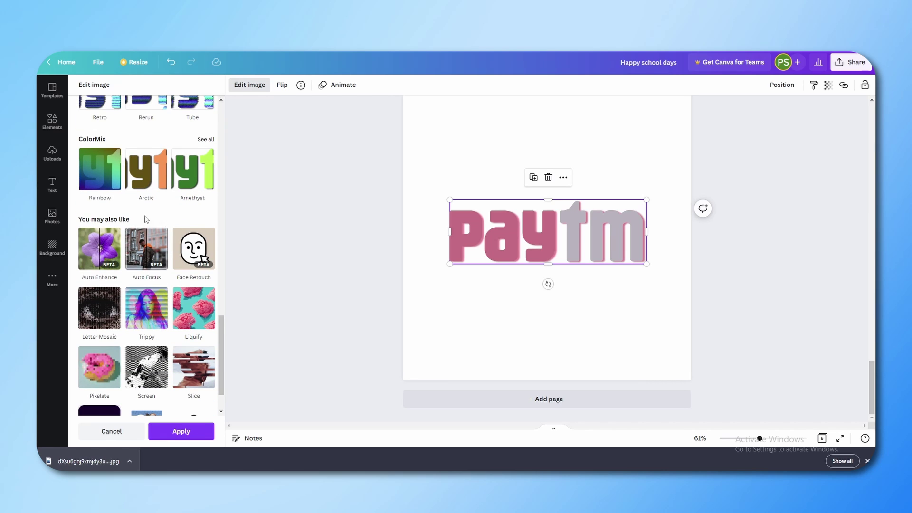
{"action": "scroll", "coordinate": [142, 252], "scroll_direction": "down", "scroll_amount": 2}
Add a blank page 7 after the Paytm page and fill it with the white marble background.
{"action": "left_click", "coordinate": [59, 243]}
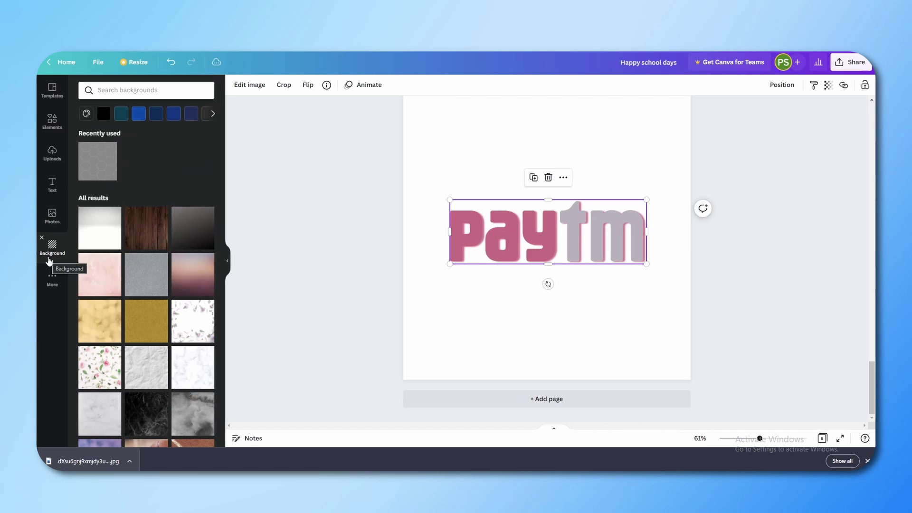
{"action": "scroll", "coordinate": [138, 230], "scroll_direction": "down", "scroll_amount": 5}
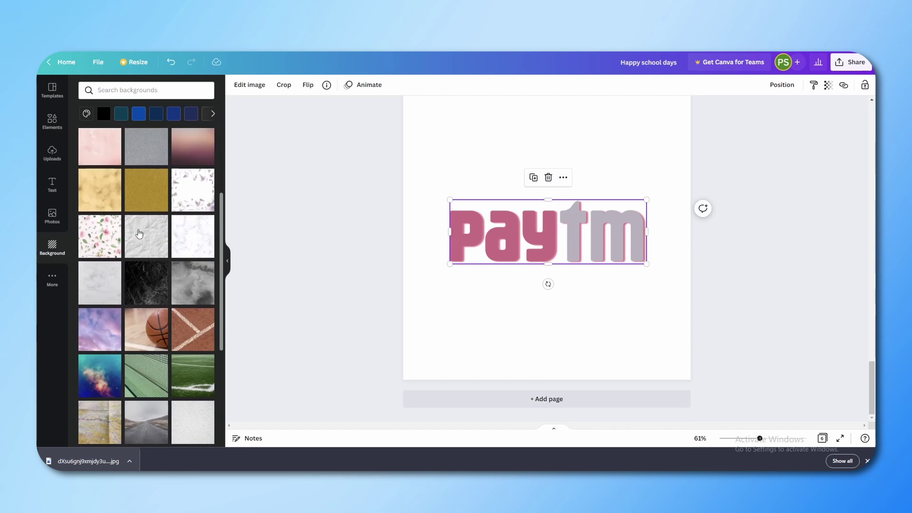
{"action": "key", "text": "ctrl+Return"}
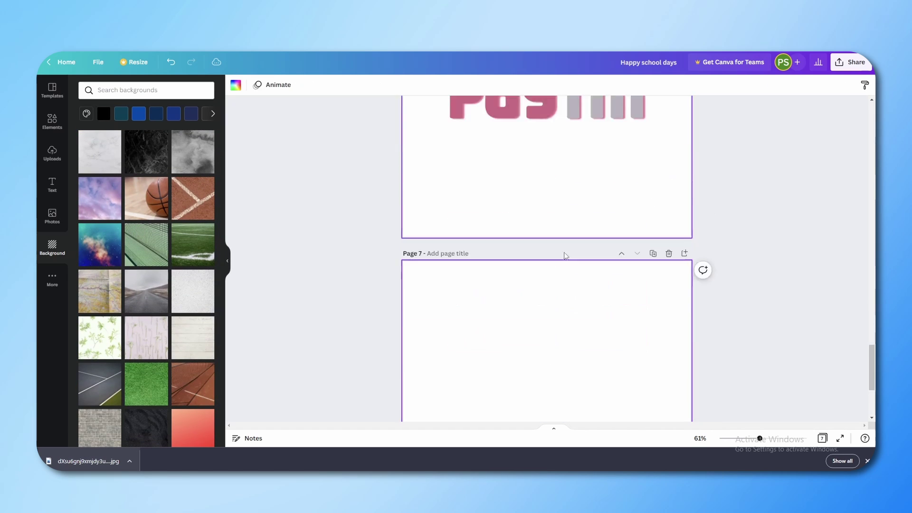
{"action": "scroll", "coordinate": [527, 264], "scroll_direction": "down", "scroll_amount": 1}
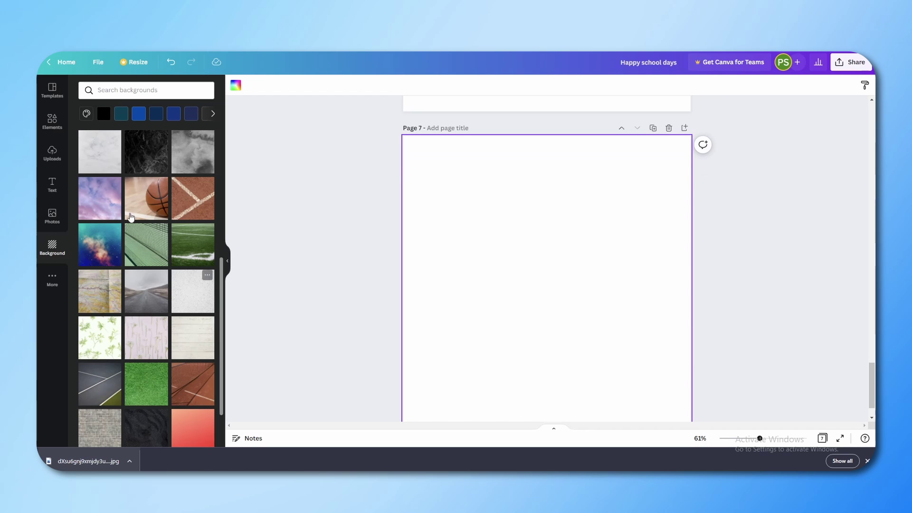
{"action": "scroll", "coordinate": [470, 247], "scroll_direction": "down", "scroll_amount": 1}
{"action": "scroll", "coordinate": [472, 247], "scroll_direction": "up", "scroll_amount": 2}
{"action": "scroll", "coordinate": [461, 249], "scroll_direction": "down", "scroll_amount": 2}
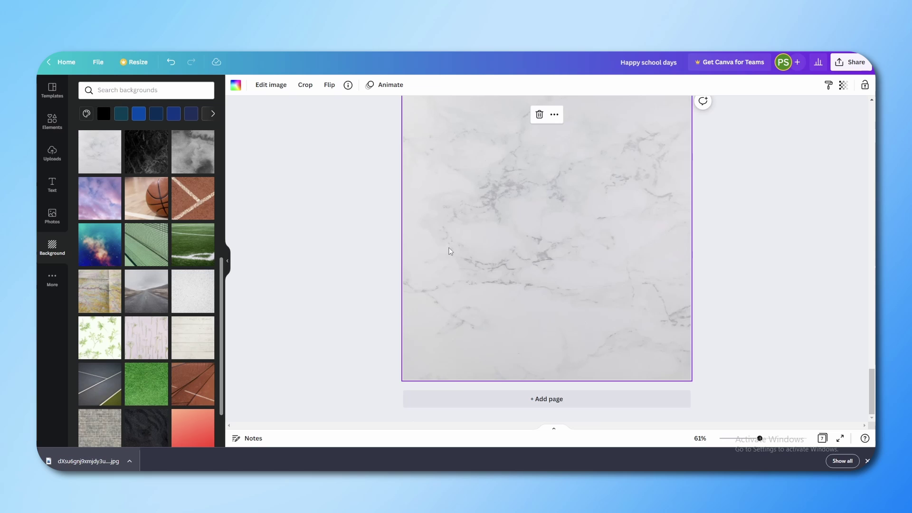
{"action": "left_click", "coordinate": [601, 243]}
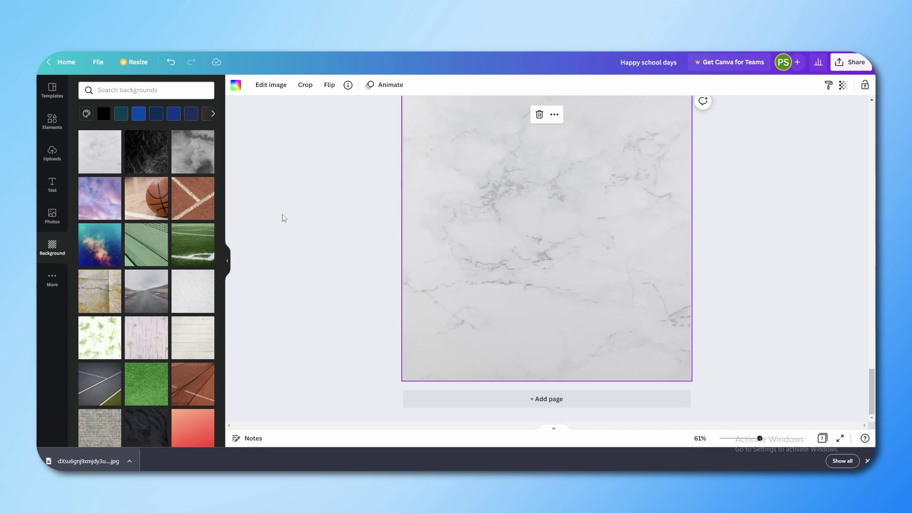
Open the Brandfetch app from Canva's additional apps and look through its company logos.
{"action": "left_click", "coordinate": [53, 280]}
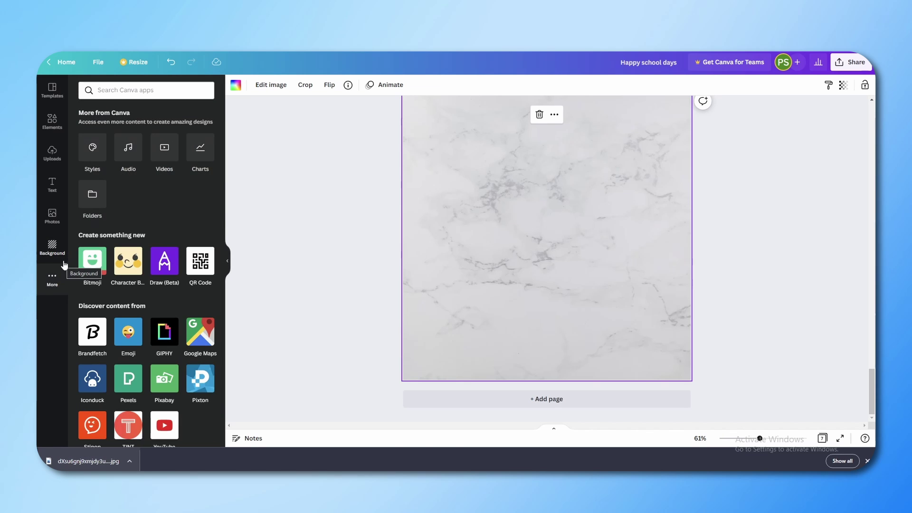
{"action": "scroll", "coordinate": [95, 273], "scroll_direction": "down", "scroll_amount": 5}
{"action": "scroll", "coordinate": [114, 277], "scroll_direction": "up", "scroll_amount": 3}
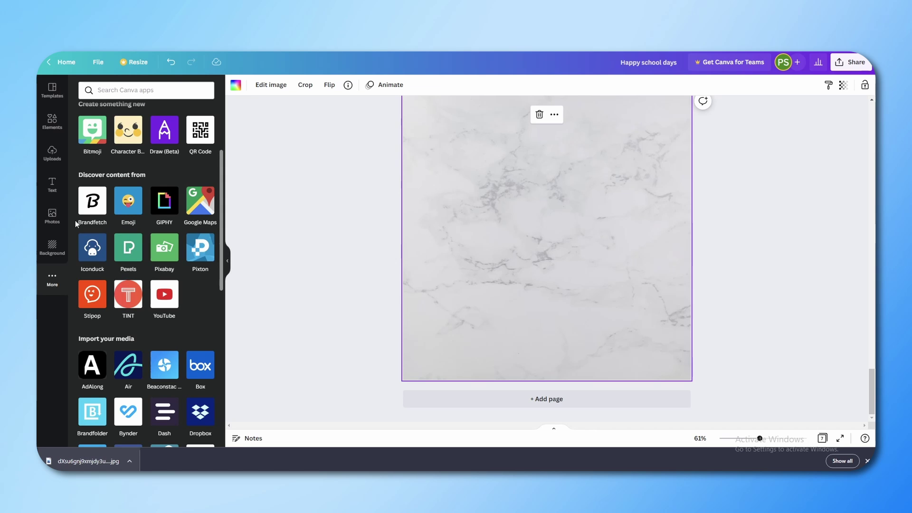
{"action": "left_click", "coordinate": [93, 202]}
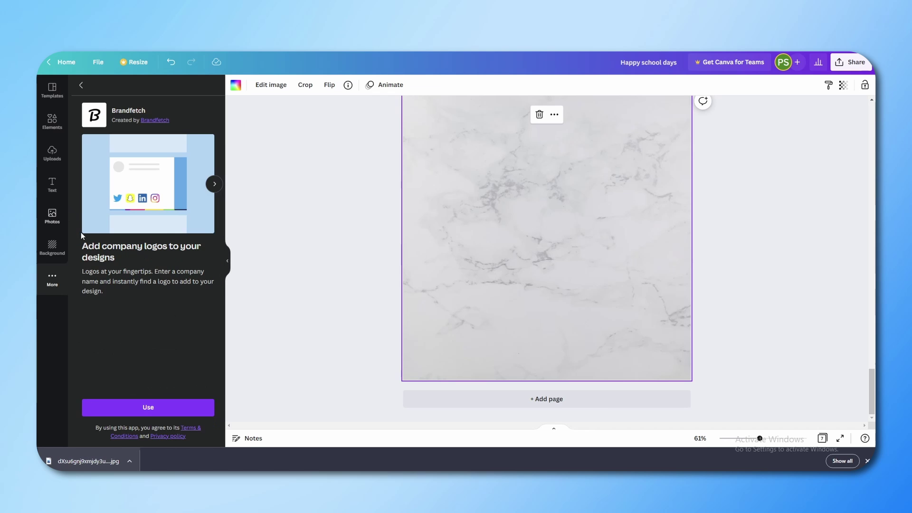
{"action": "left_click", "coordinate": [163, 407]}
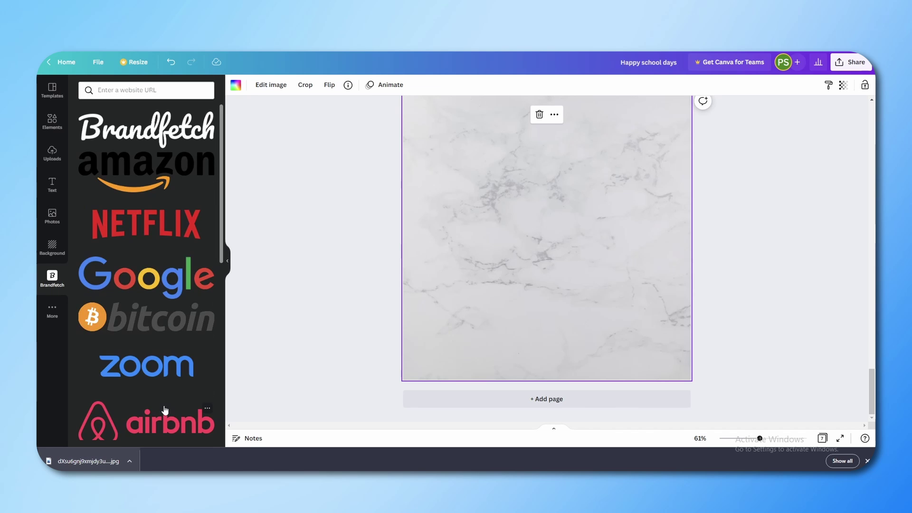
{"action": "scroll", "coordinate": [135, 247], "scroll_direction": "down", "scroll_amount": 8}
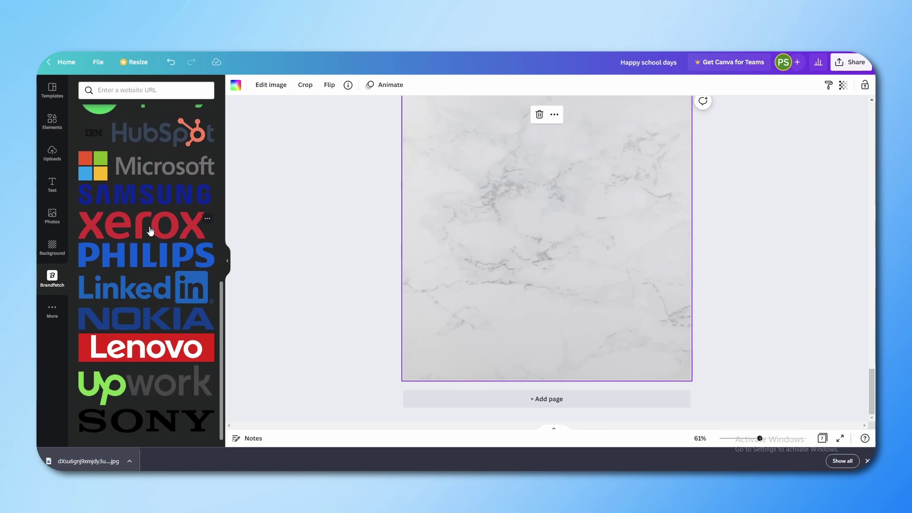
{"action": "scroll", "coordinate": [141, 304], "scroll_direction": "up", "scroll_amount": 8}
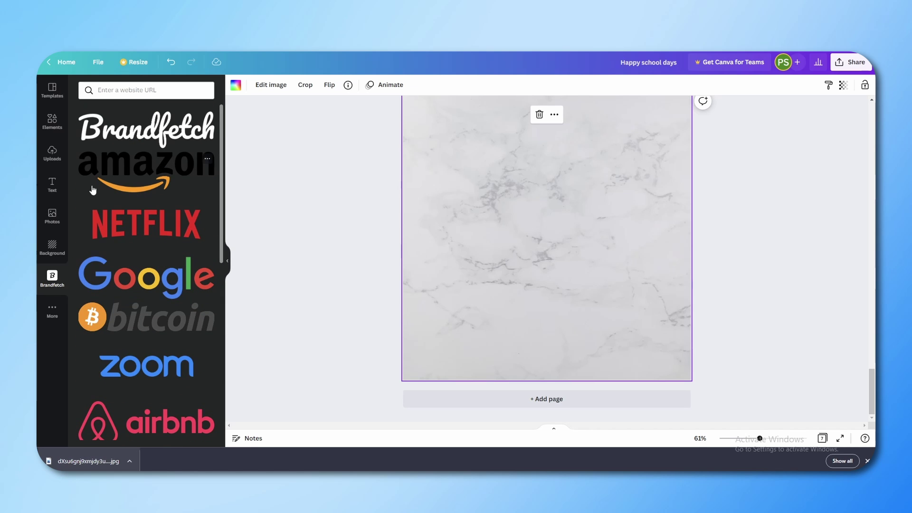
Search Brandfetch for "ikea" and clear the search to return to the suggested logos.
{"action": "left_click", "coordinate": [116, 92]}
{"action": "type", "text": "ikea"}
{"action": "key", "text": "Return"}
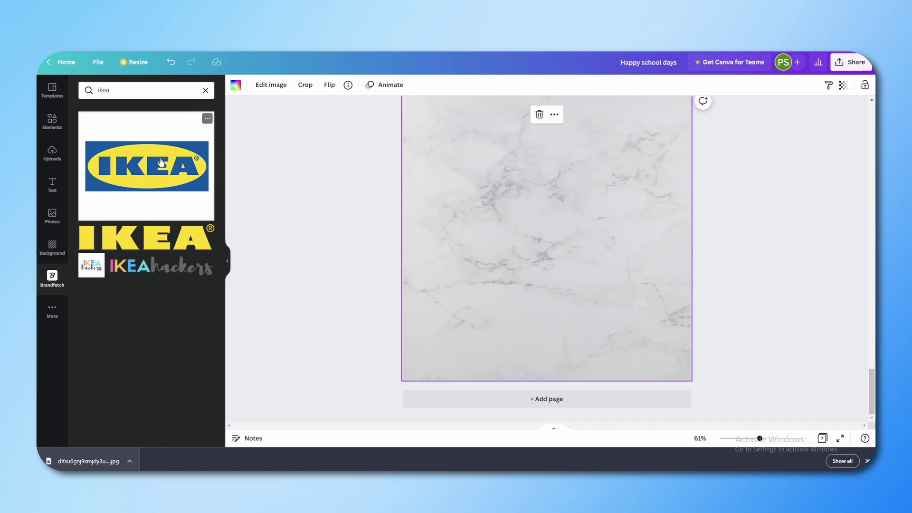
{"action": "left_click", "coordinate": [205, 90]}
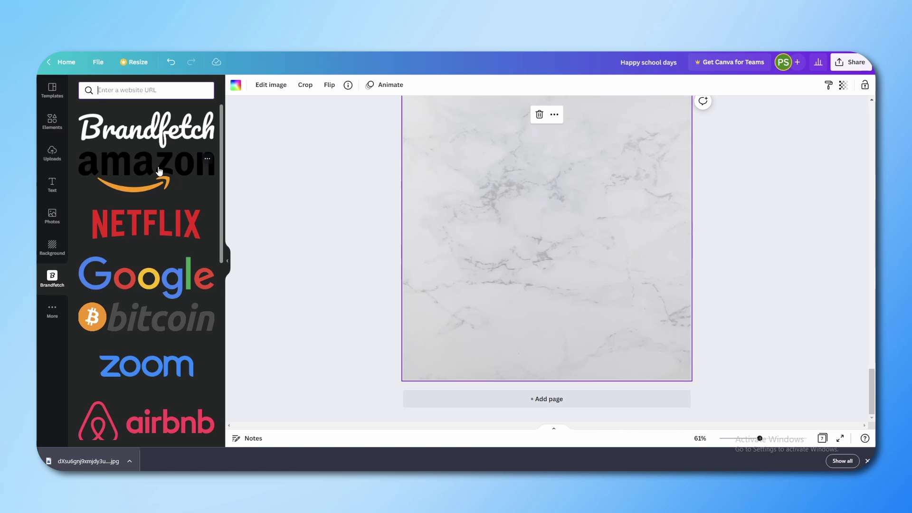
{"action": "scroll", "coordinate": [159, 171], "scroll_direction": "down", "scroll_amount": 3}
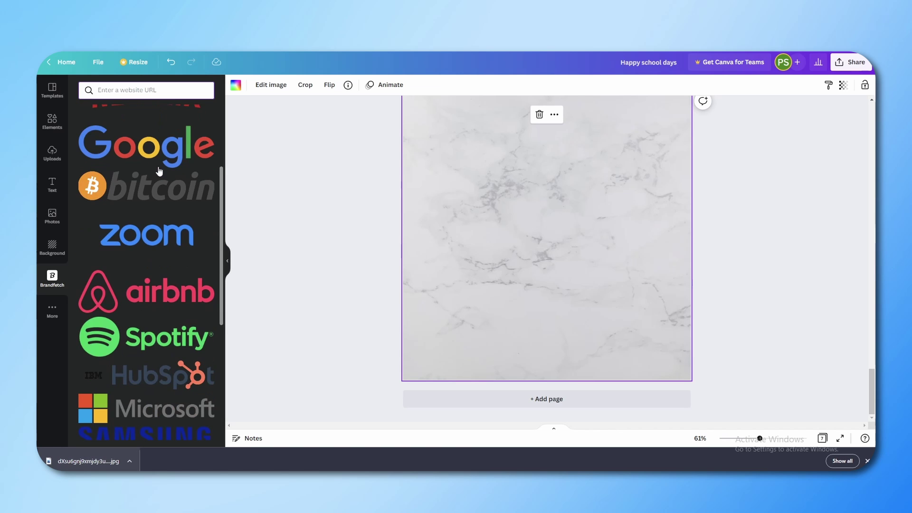
{"action": "right_click", "coordinate": [130, 93]}
{"action": "left_click", "coordinate": [121, 93]}
Place the Zoom, Airbnb and Spotify logos on page 7, with Airbnb above Zoom and Spotify below it.
{"action": "left_click", "coordinate": [177, 233]}
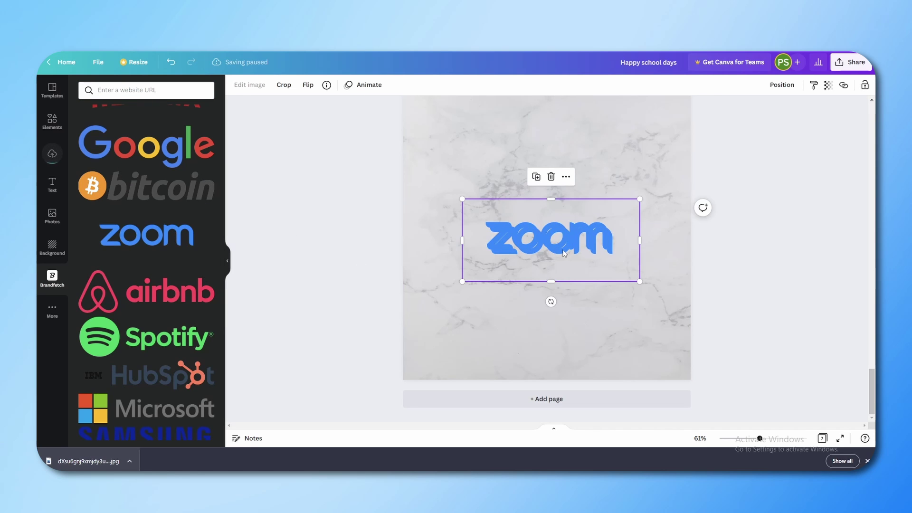
{"action": "left_click", "coordinate": [136, 285]}
{"action": "left_click_drag", "start_coordinate": [556, 242], "coordinate": [556, 188]}
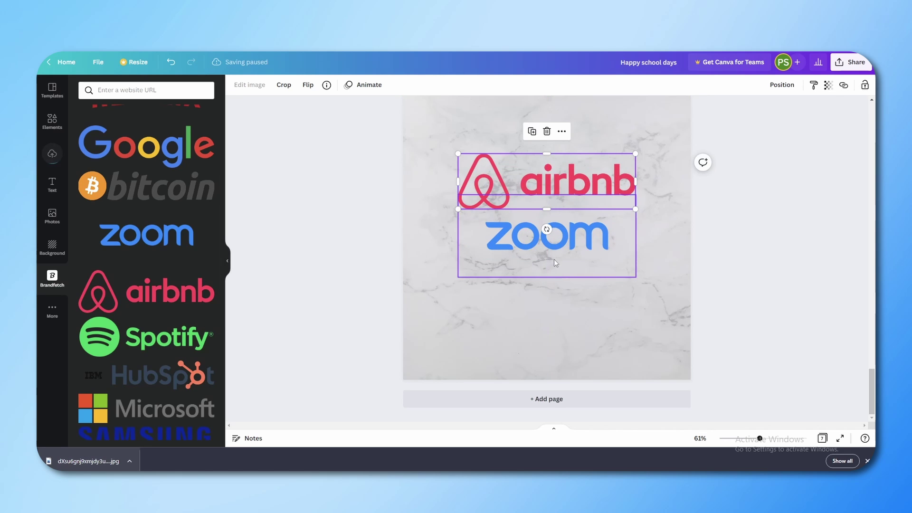
{"action": "left_click", "coordinate": [146, 337]}
{"action": "left_click_drag", "start_coordinate": [551, 237], "coordinate": [551, 287]}
{"action": "left_click", "coordinate": [327, 274]}
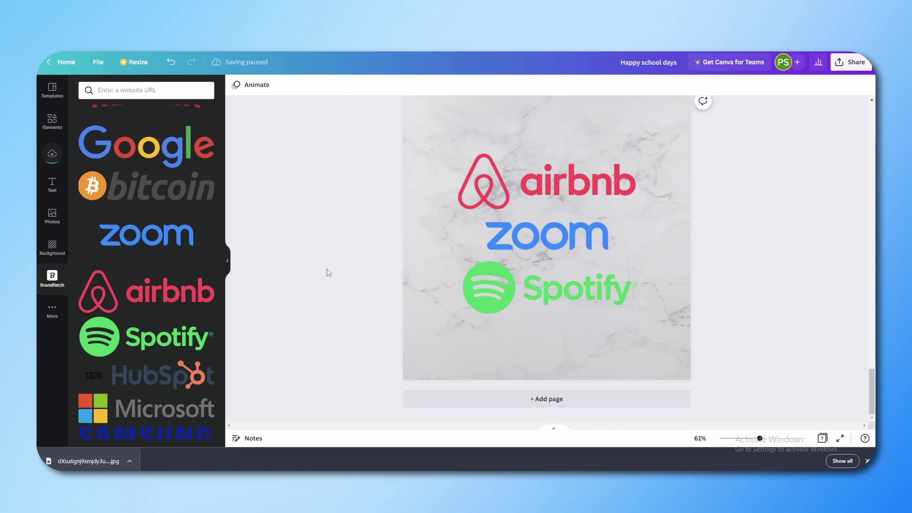
Open the Emoji app from the additional apps, look through its emojis, and return to browse the list of available apps.
{"action": "left_click", "coordinate": [578, 275]}
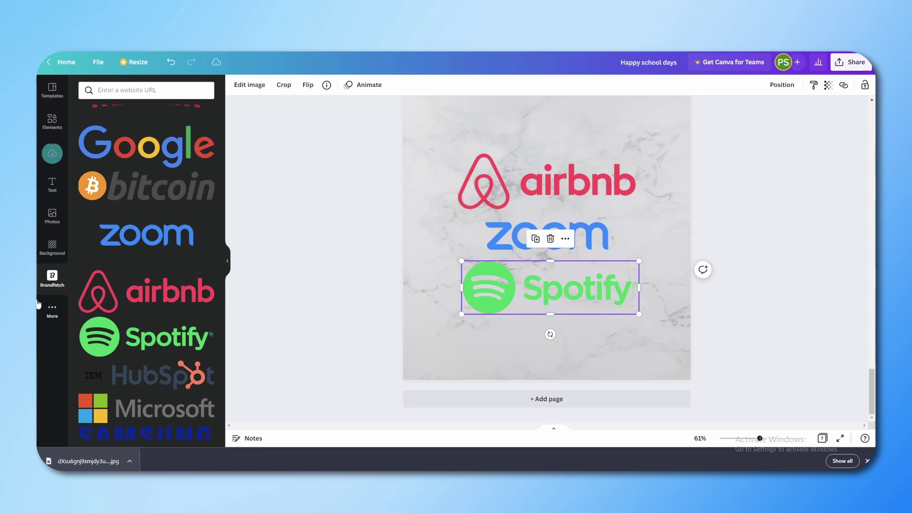
{"action": "left_click", "coordinate": [52, 311]}
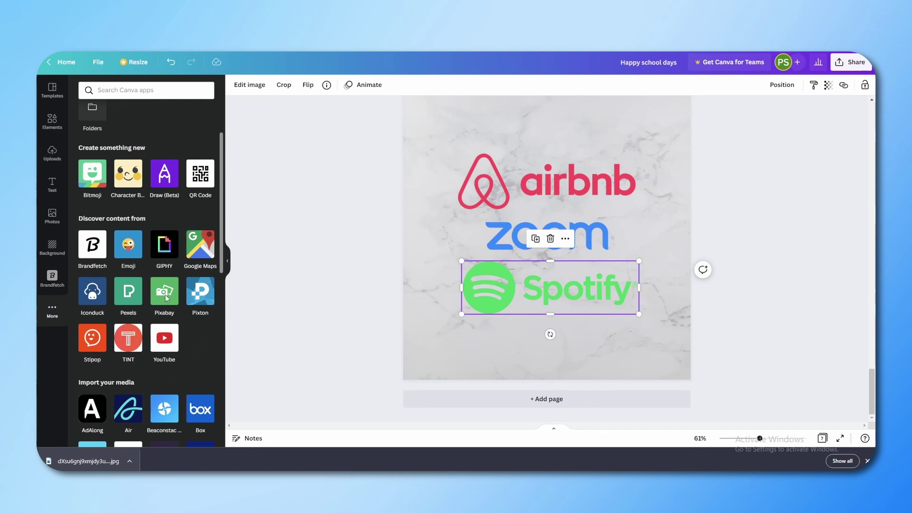
{"action": "left_click", "coordinate": [132, 245]}
{"action": "scroll", "coordinate": [134, 283], "scroll_direction": "down", "scroll_amount": 10}
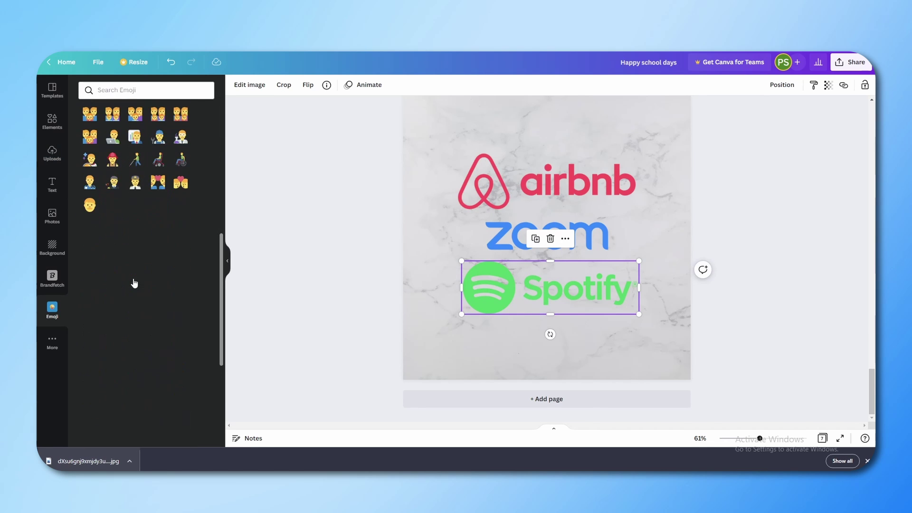
{"action": "scroll", "coordinate": [135, 294], "scroll_direction": "down", "scroll_amount": 6}
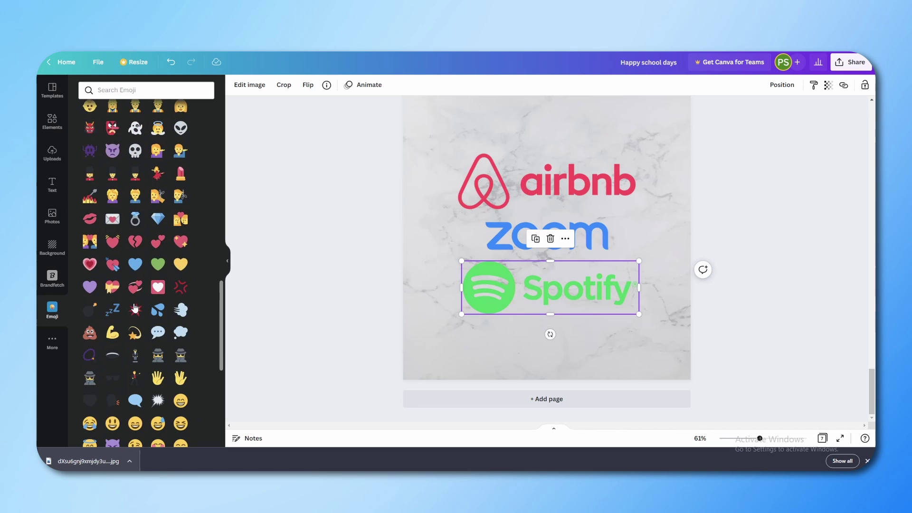
{"action": "scroll", "coordinate": [135, 309], "scroll_direction": "down", "scroll_amount": 5}
{"action": "left_click", "coordinate": [52, 343]}
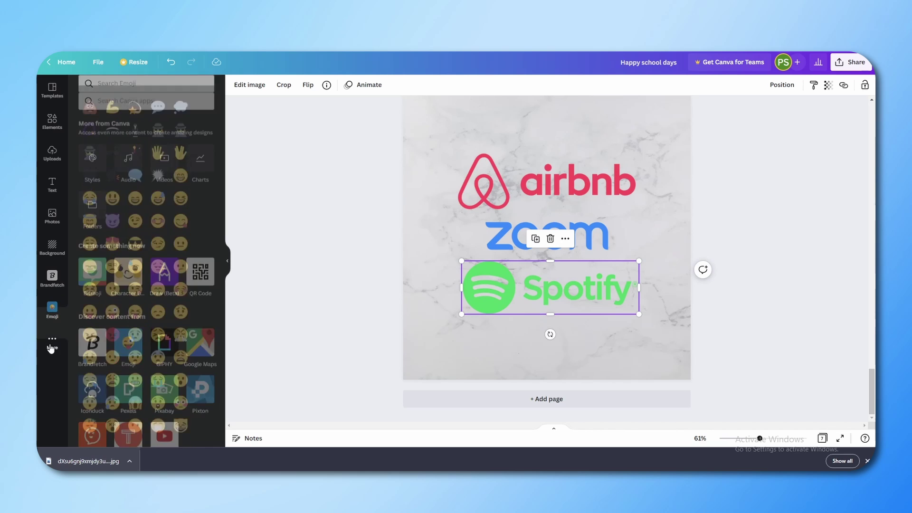
{"action": "scroll", "coordinate": [85, 339], "scroll_direction": "down", "scroll_amount": 8}
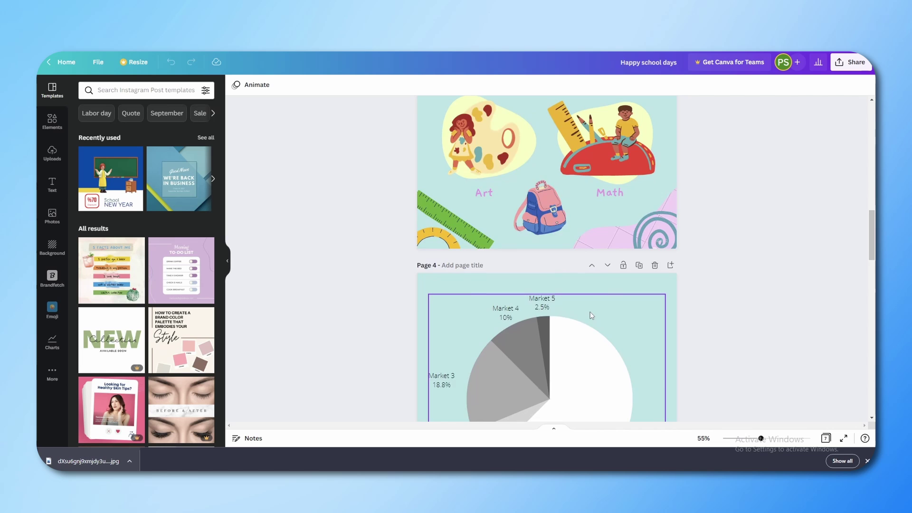
Return to page 1 and apply the Simple page animation to it.
{"action": "scroll", "coordinate": [594, 318], "scroll_direction": "up", "scroll_amount": 2}
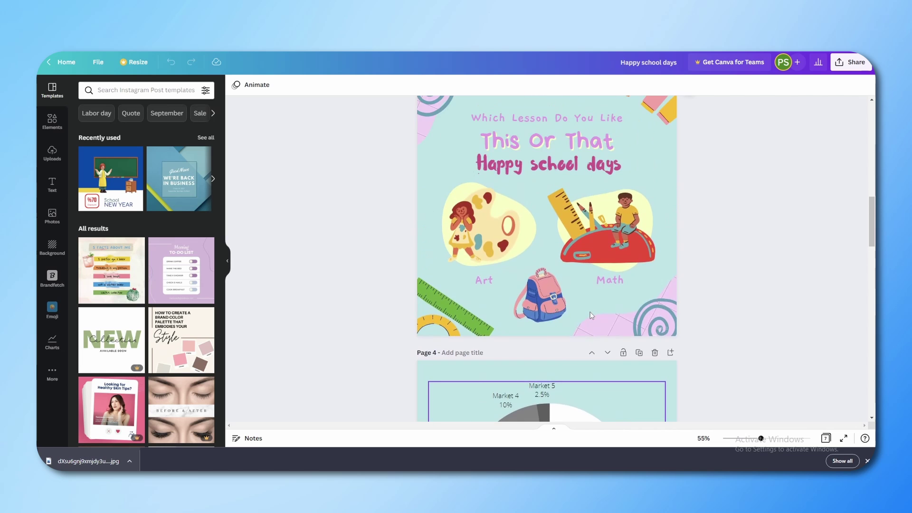
{"action": "scroll", "coordinate": [592, 311], "scroll_direction": "up", "scroll_amount": 10}
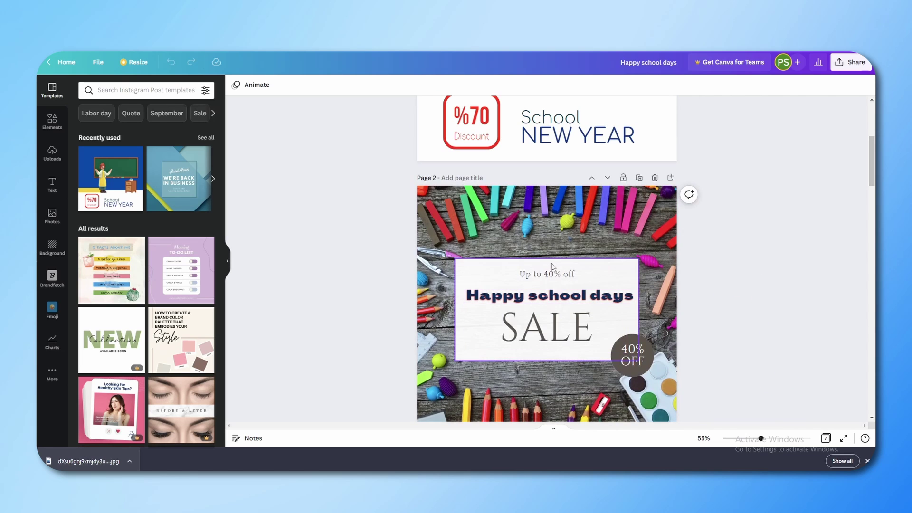
{"action": "scroll", "coordinate": [553, 285], "scroll_direction": "up", "scroll_amount": 3}
{"action": "left_click", "coordinate": [540, 198]}
{"action": "scroll", "coordinate": [540, 198], "scroll_direction": "up", "scroll_amount": 2}
{"action": "left_click", "coordinate": [340, 245]}
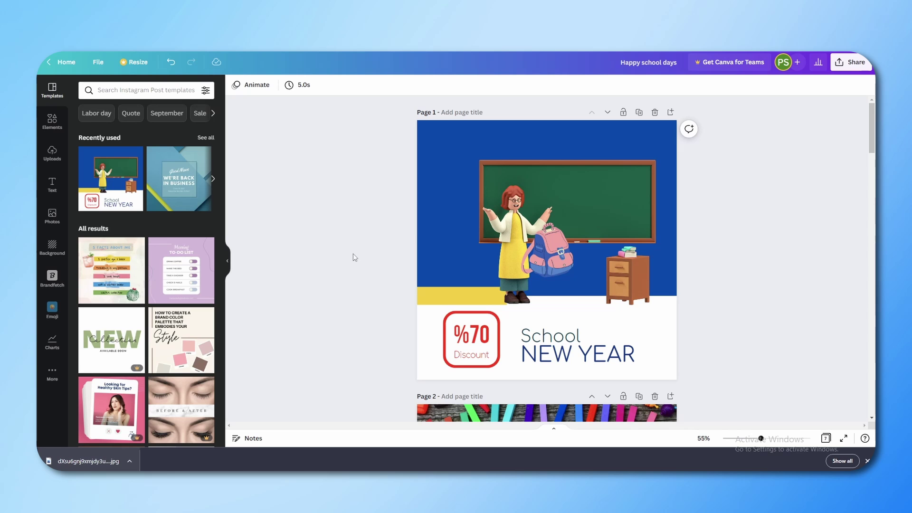
{"action": "left_click", "coordinate": [264, 91]}
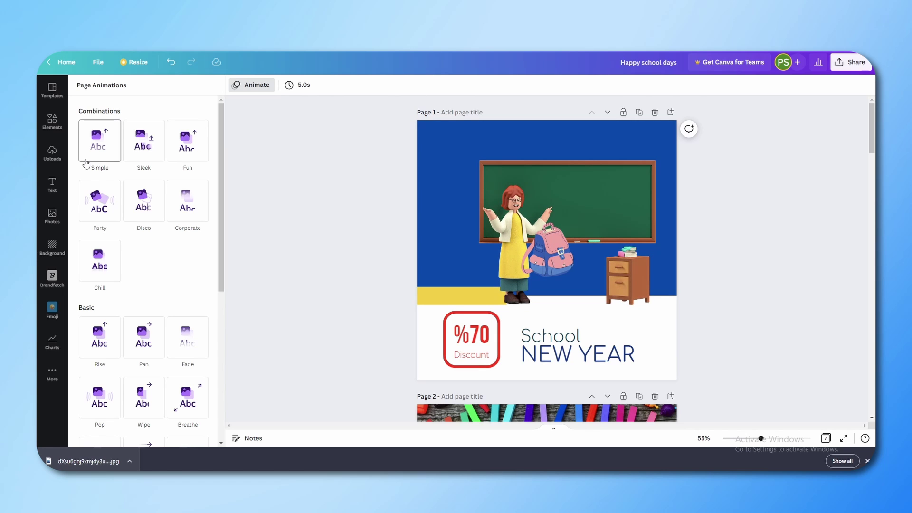
{"action": "left_click", "coordinate": [109, 152]}
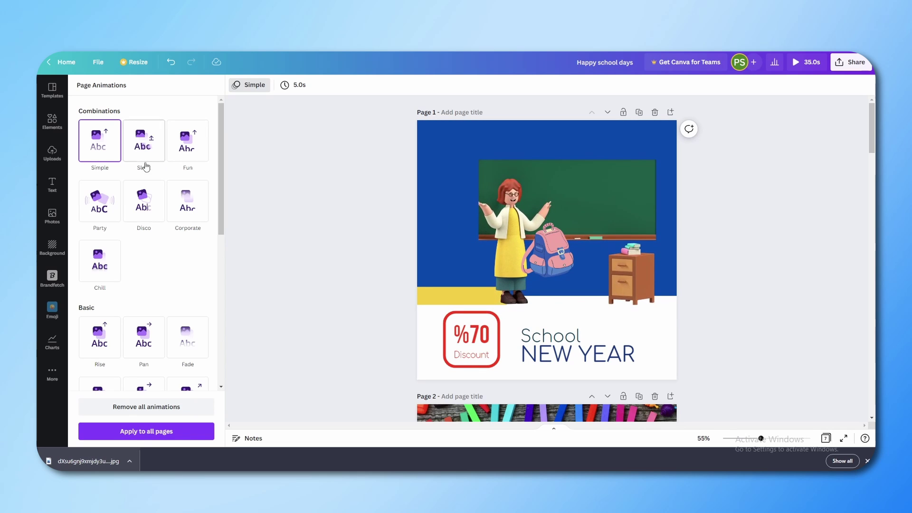
Try the Party, Disco, Rise, Pan and Wipe page animations on page 1, ending with Wipe.
{"action": "left_click", "coordinate": [105, 209]}
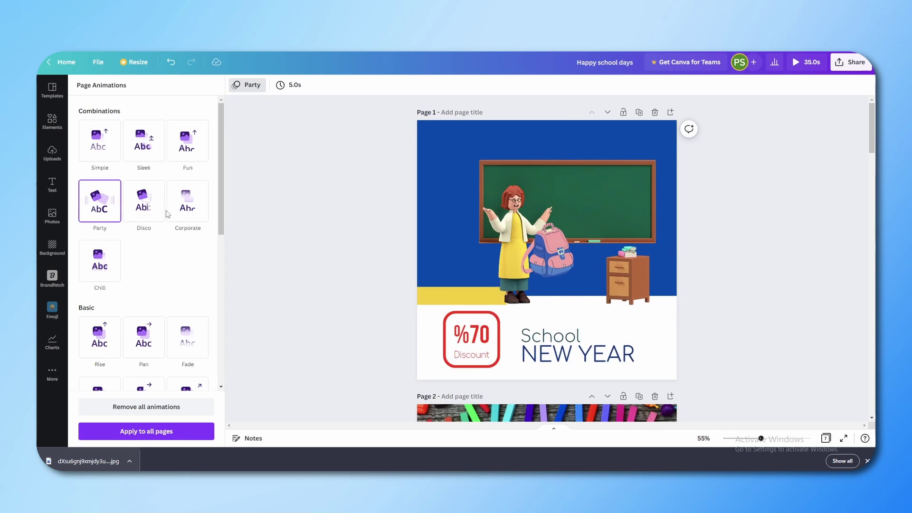
{"action": "left_click", "coordinate": [152, 210]}
{"action": "scroll", "coordinate": [99, 262], "scroll_direction": "down", "scroll_amount": 2}
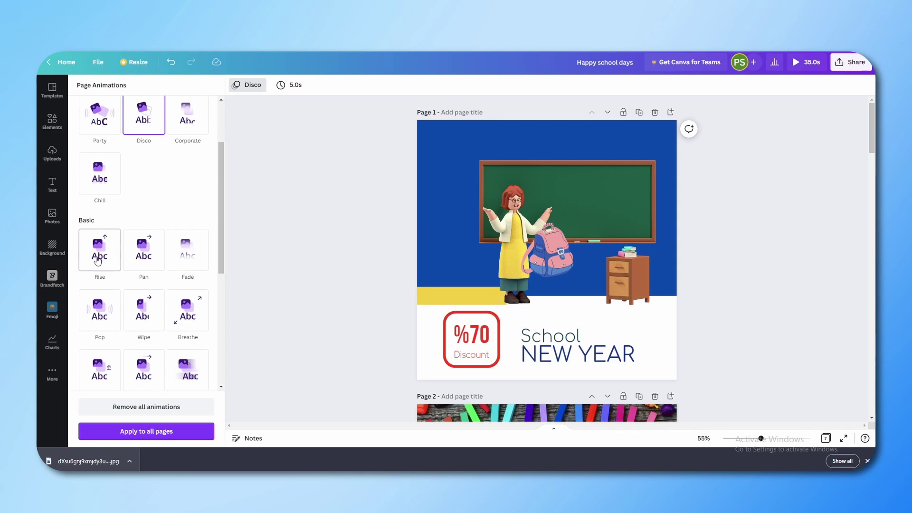
{"action": "left_click", "coordinate": [99, 263]}
{"action": "left_click", "coordinate": [142, 259]}
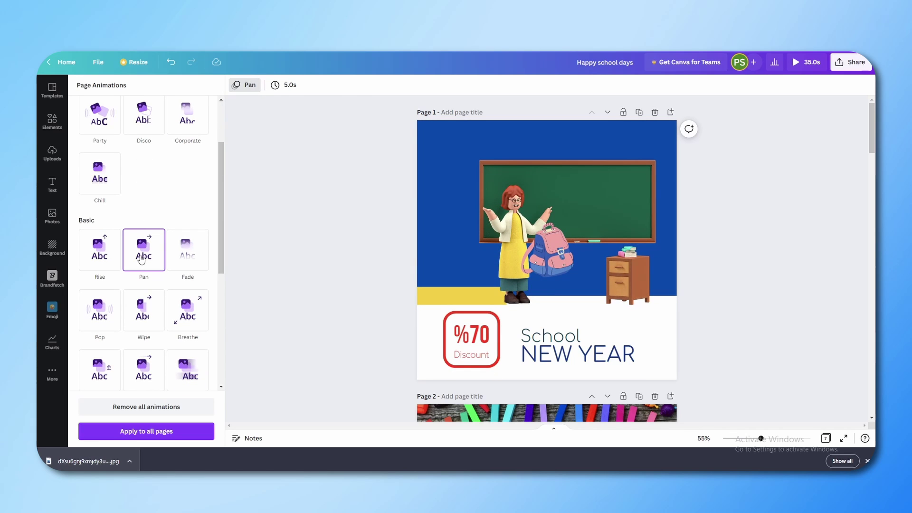
{"action": "left_click", "coordinate": [144, 309]}
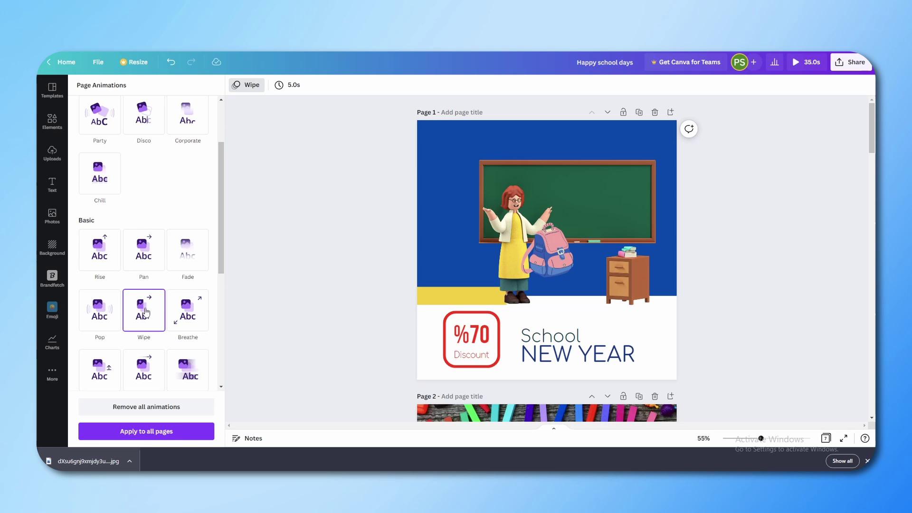
{"action": "scroll", "coordinate": [145, 312], "scroll_direction": "down", "scroll_amount": 2}
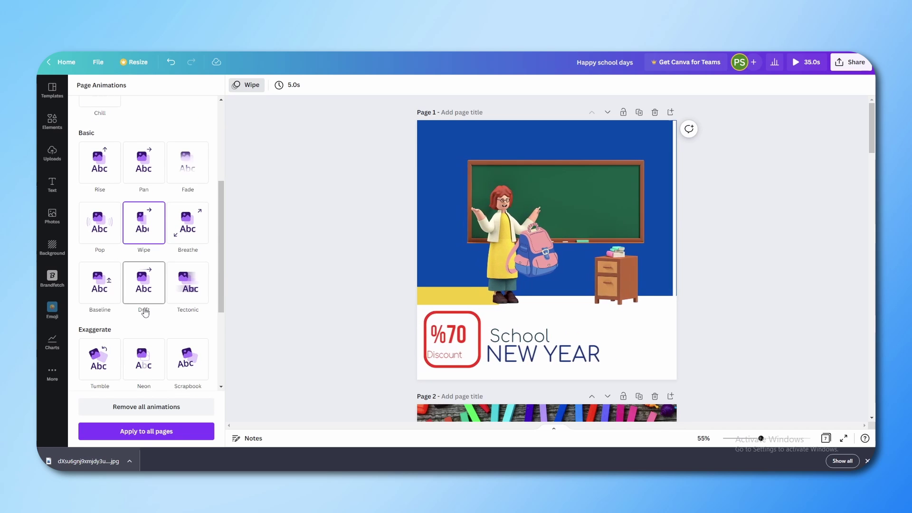
Try the Neon and Scrapbook element animations on the blue background shape of page 1.
{"action": "left_click", "coordinate": [219, 88]}
{"action": "left_click", "coordinate": [273, 85]}
{"action": "scroll", "coordinate": [139, 249], "scroll_direction": "down", "scroll_amount": 1}
{"action": "left_click", "coordinate": [149, 304]}
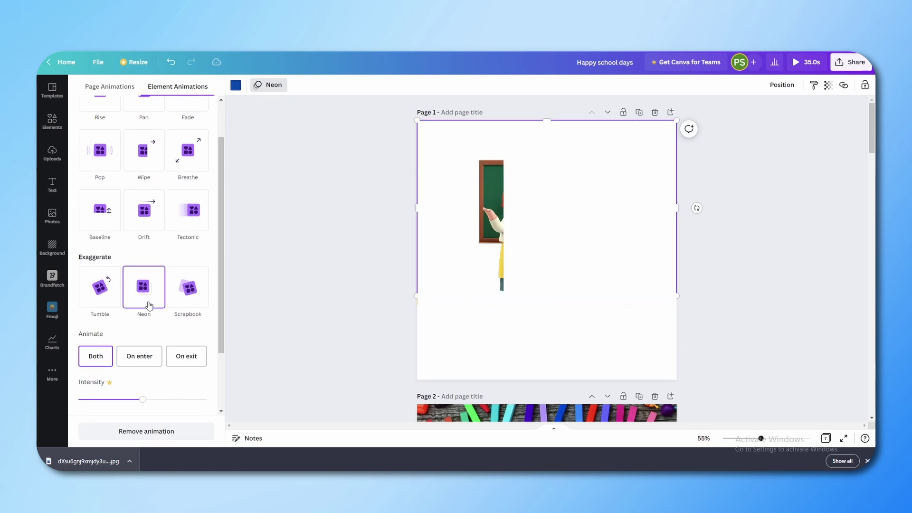
{"action": "left_click", "coordinate": [188, 287]}
{"action": "scroll", "coordinate": [119, 340], "scroll_direction": "down", "scroll_amount": 2}
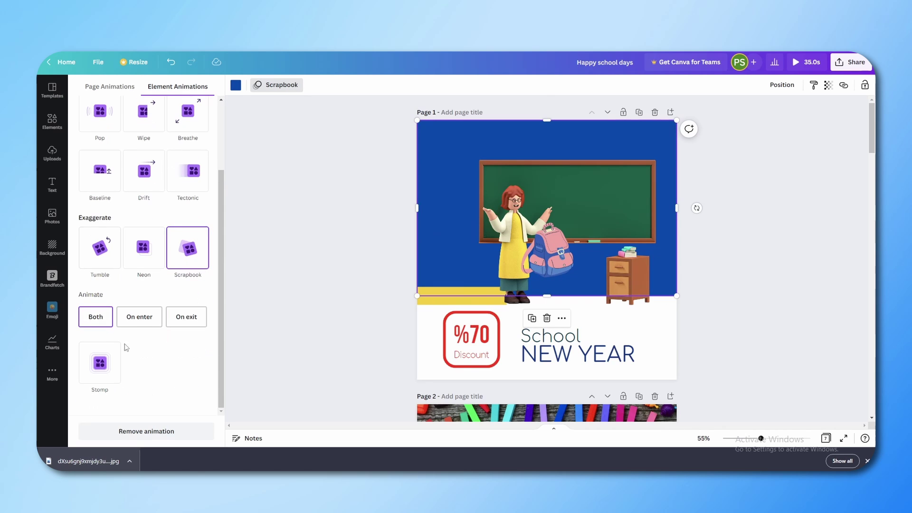
Reopen the animation settings of page 1 and remove all animations.
{"action": "left_click", "coordinate": [270, 144]}
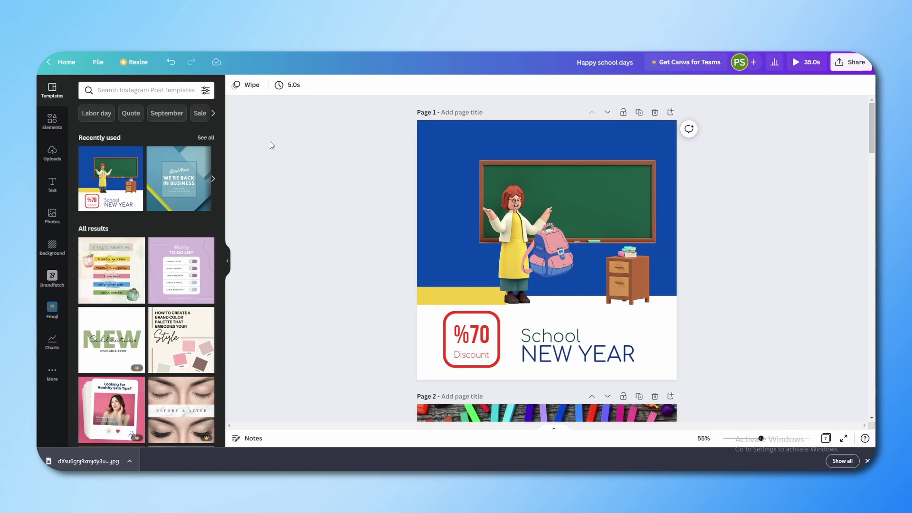
{"action": "left_click", "coordinate": [252, 86]}
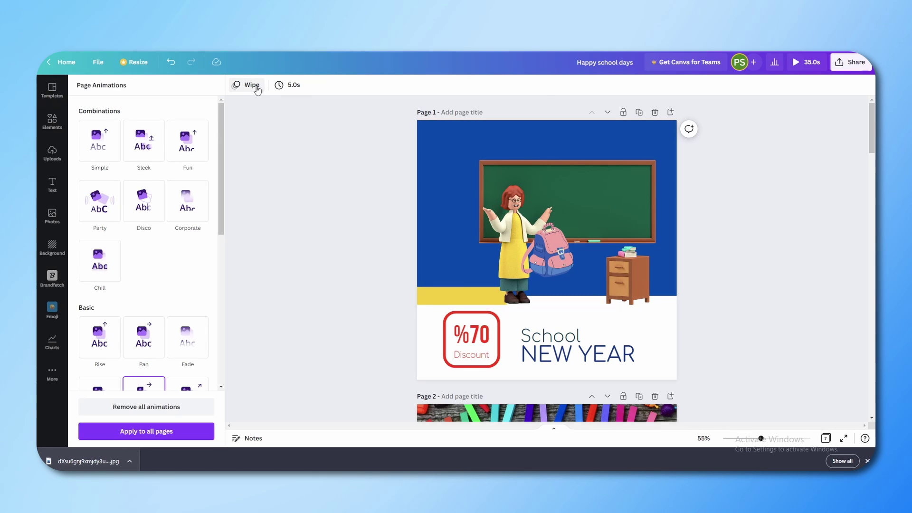
{"action": "left_click", "coordinate": [119, 411]}
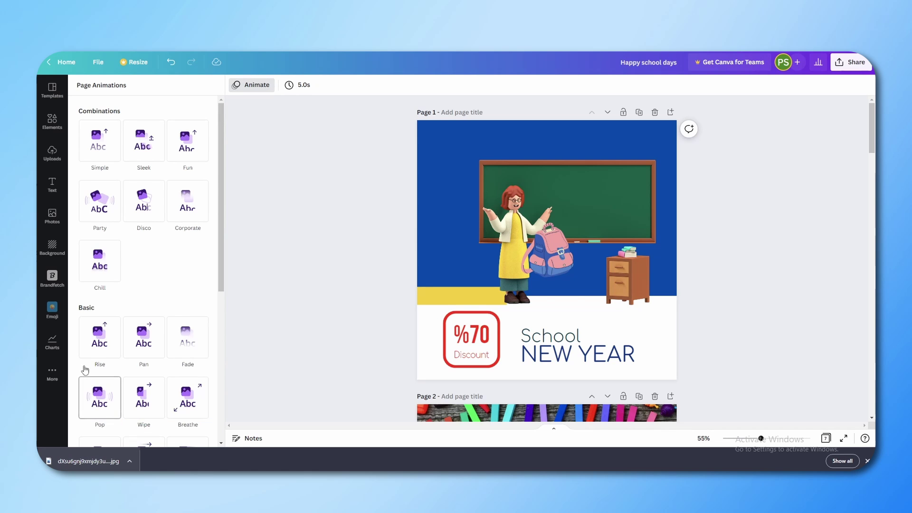
Try to lengthen the timing of page 1 to 30.0 seconds.
{"action": "left_click", "coordinate": [297, 85]}
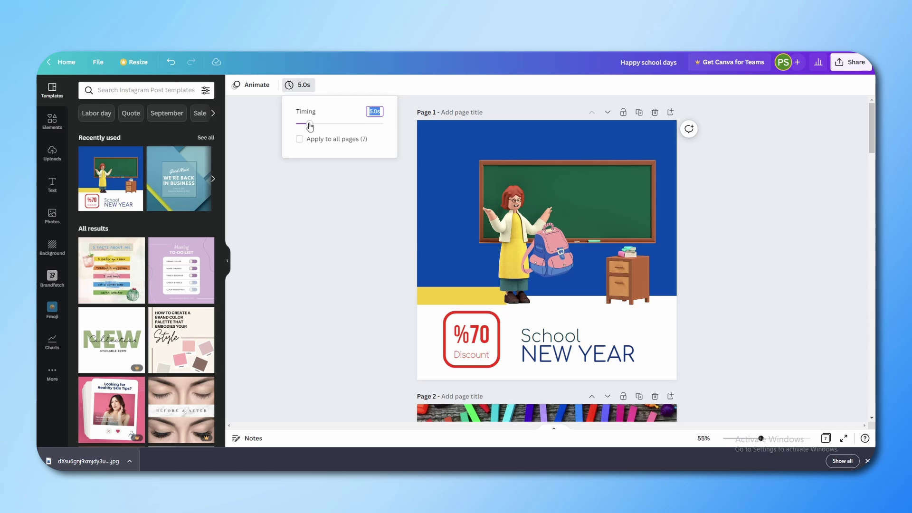
{"action": "left_click_drag", "start_coordinate": [310, 126], "coordinate": [388, 126]}
{"action": "left_click", "coordinate": [321, 205]}
{"action": "left_click", "coordinate": [297, 86]}
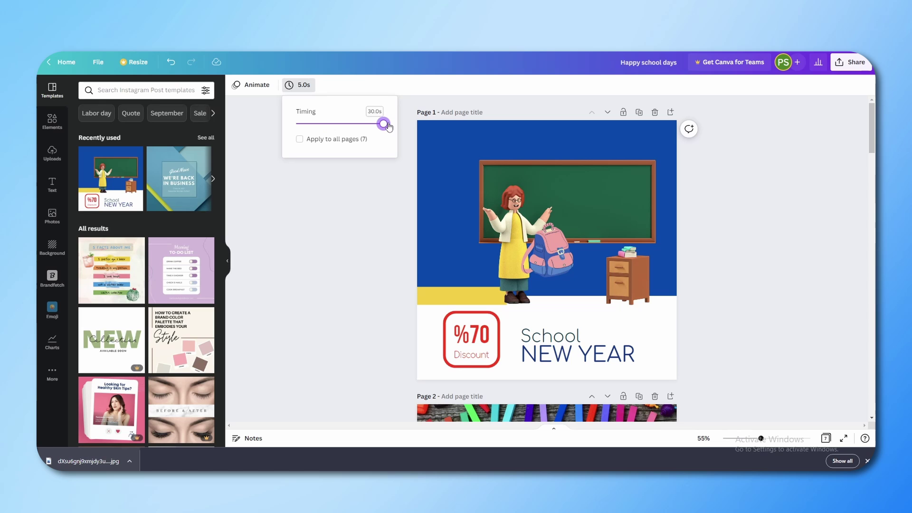
{"action": "left_click", "coordinate": [361, 183]}
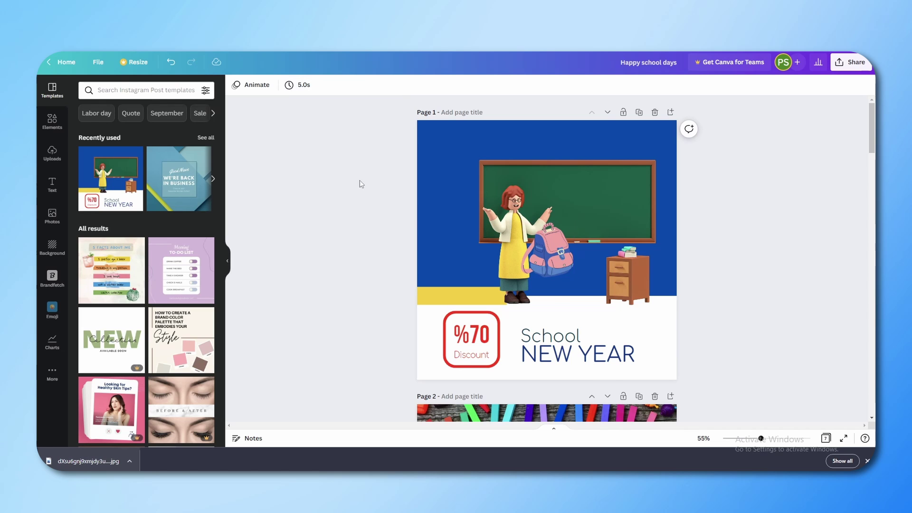
{"action": "left_click", "coordinate": [429, 209]}
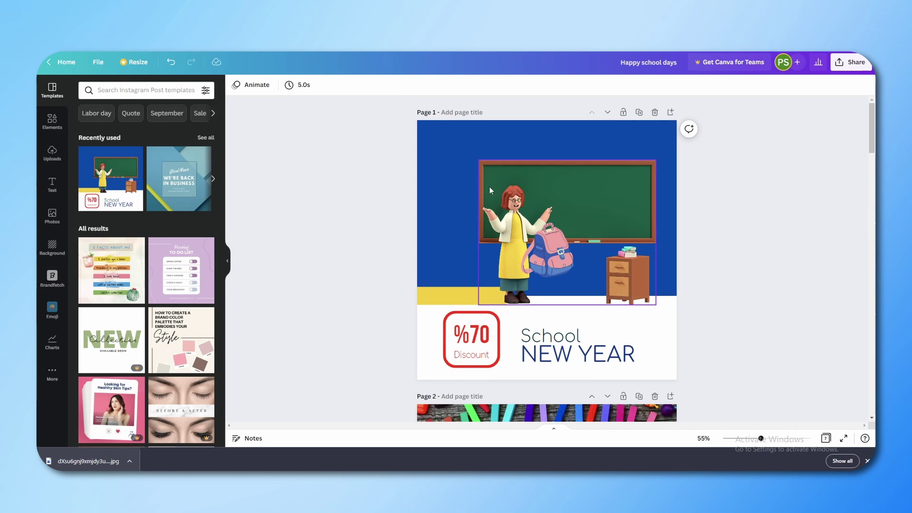
{"action": "left_click", "coordinate": [344, 216]}
{"action": "left_click", "coordinate": [523, 183]}
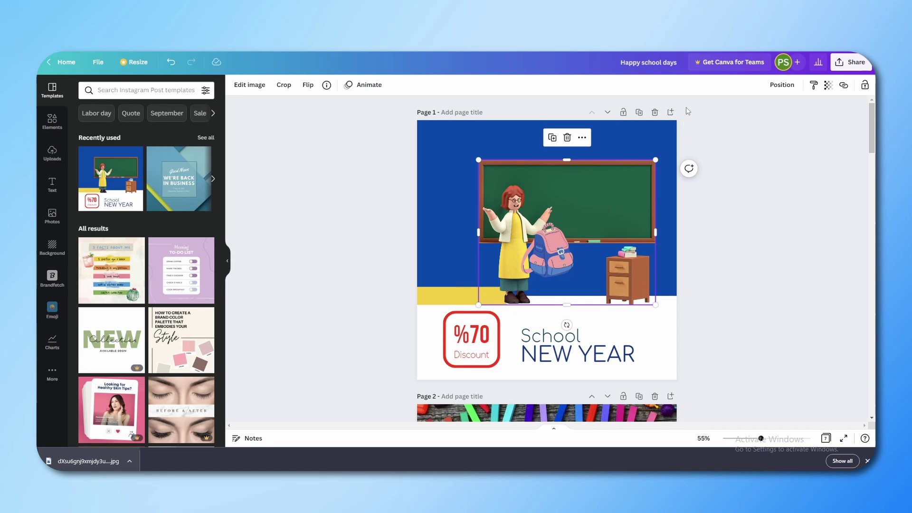
Open the design's download settings, look through the available file types and keep PNG.
{"action": "left_click", "coordinate": [855, 65]}
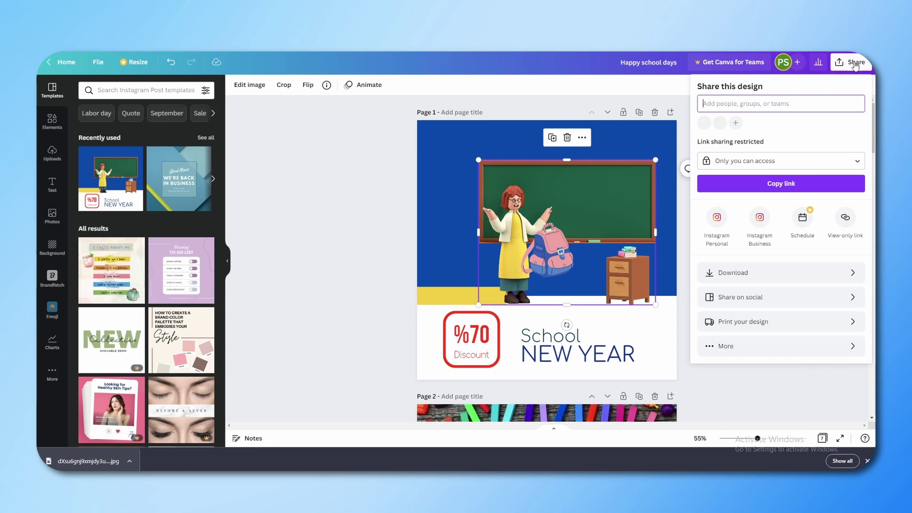
{"action": "left_click", "coordinate": [771, 279]}
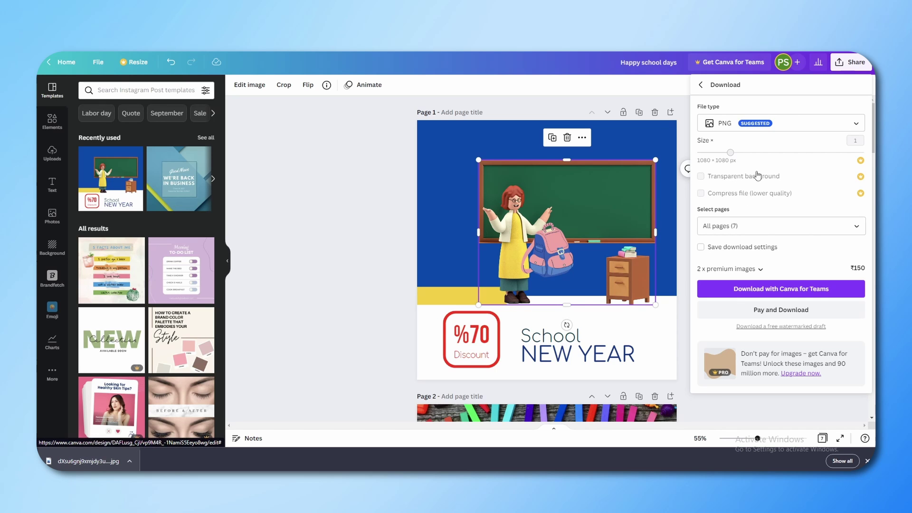
{"action": "left_click", "coordinate": [749, 125]}
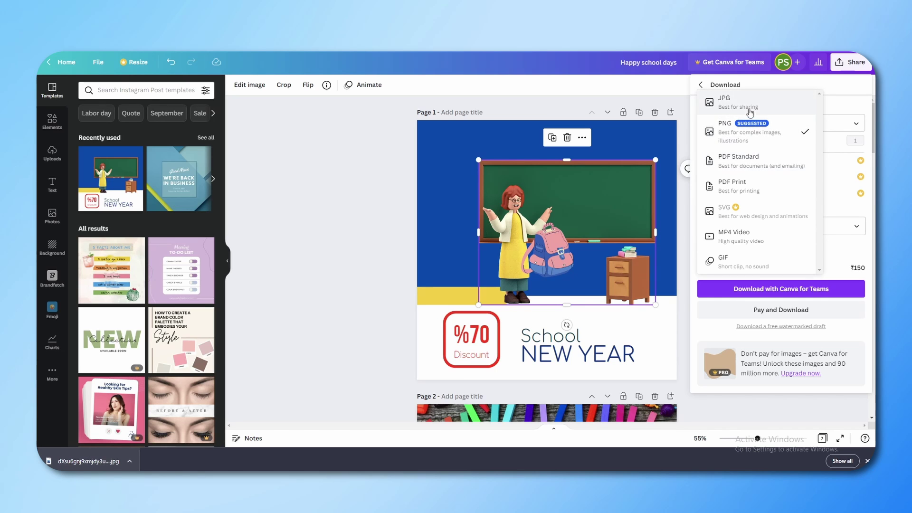
{"action": "left_click", "coordinate": [756, 138]}
{"action": "left_click", "coordinate": [766, 128]}
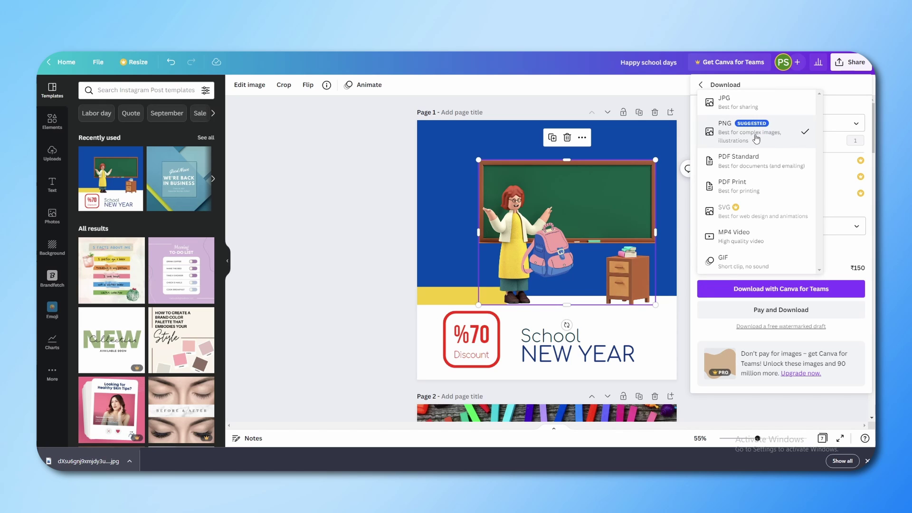
{"action": "left_click", "coordinate": [727, 134]}
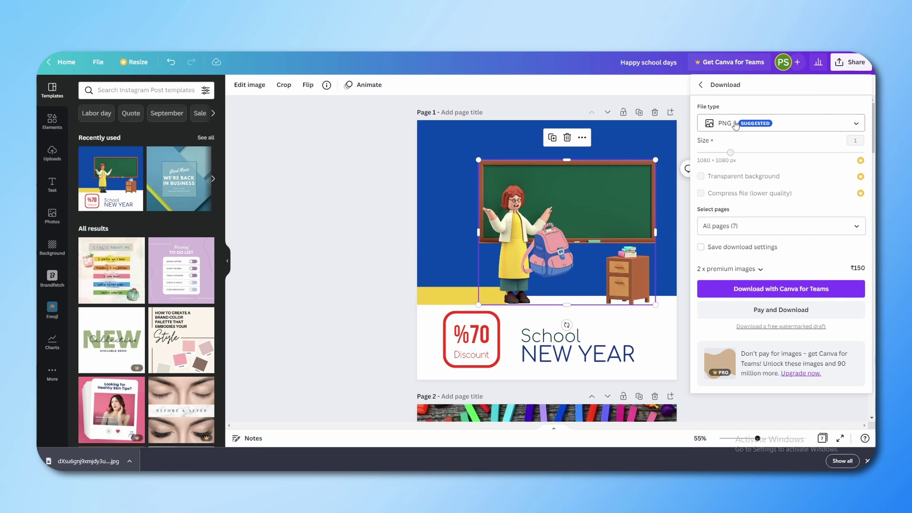
Examine the page selection for the download, keeping all pages included.
{"action": "left_click", "coordinate": [751, 226]}
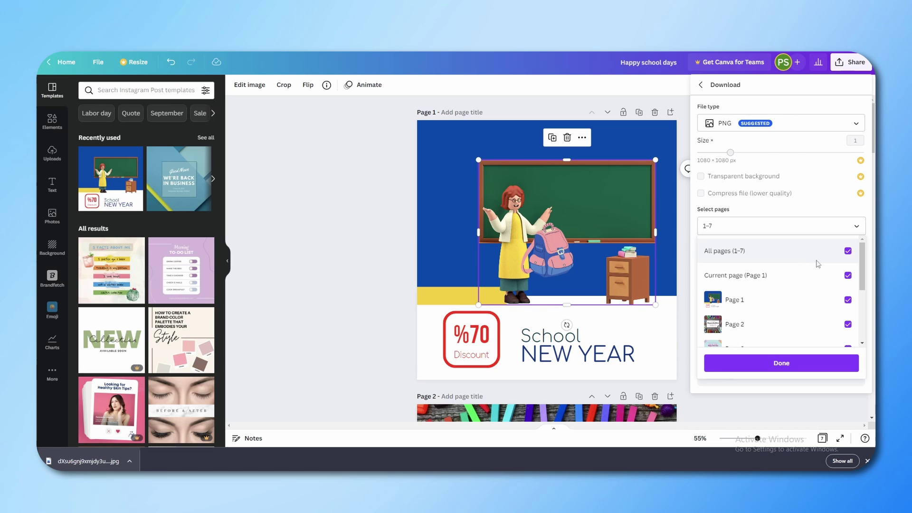
{"action": "scroll", "coordinate": [818, 265], "scroll_direction": "down", "scroll_amount": 5}
{"action": "scroll", "coordinate": [822, 303], "scroll_direction": "up", "scroll_amount": 5}
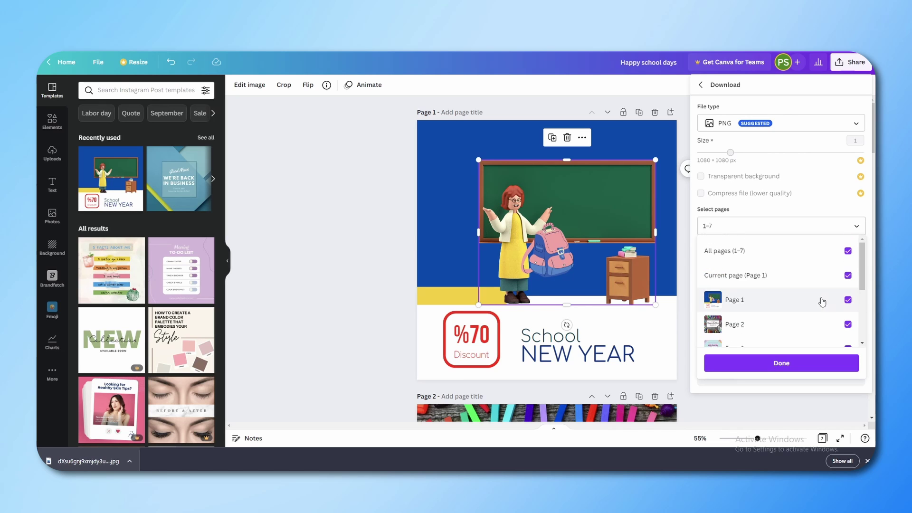
{"action": "left_click", "coordinate": [746, 226]}
{"action": "left_click", "coordinate": [761, 227]}
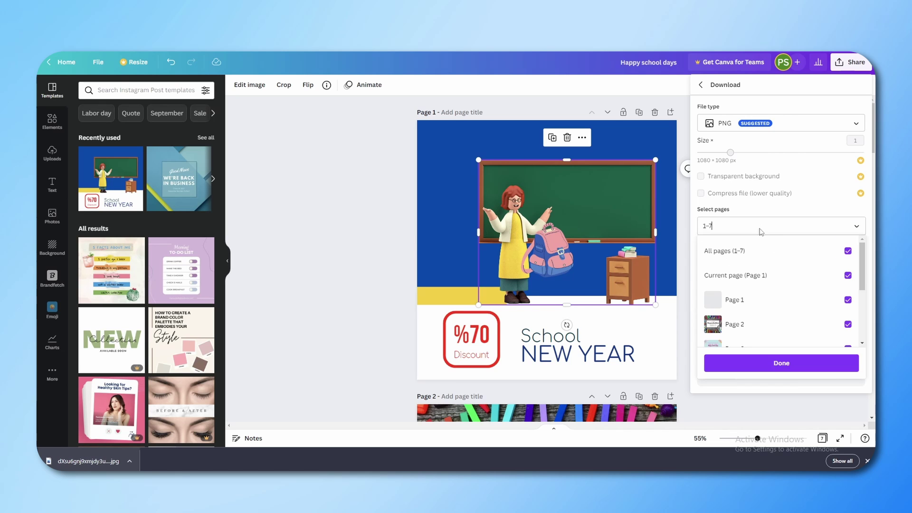
{"action": "left_click", "coordinate": [774, 231]}
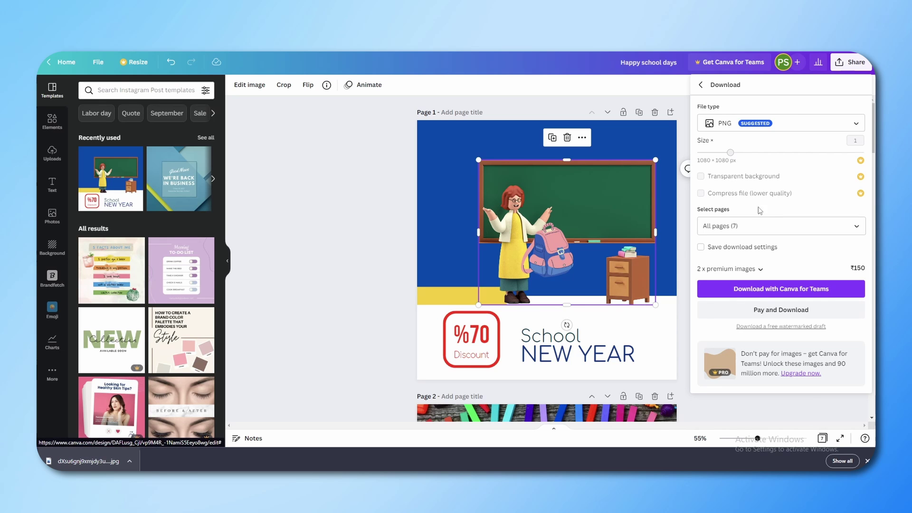
Limit the download selection to page 1 only and save it as the PNG file Happy school days.
{"action": "left_click", "coordinate": [760, 226]}
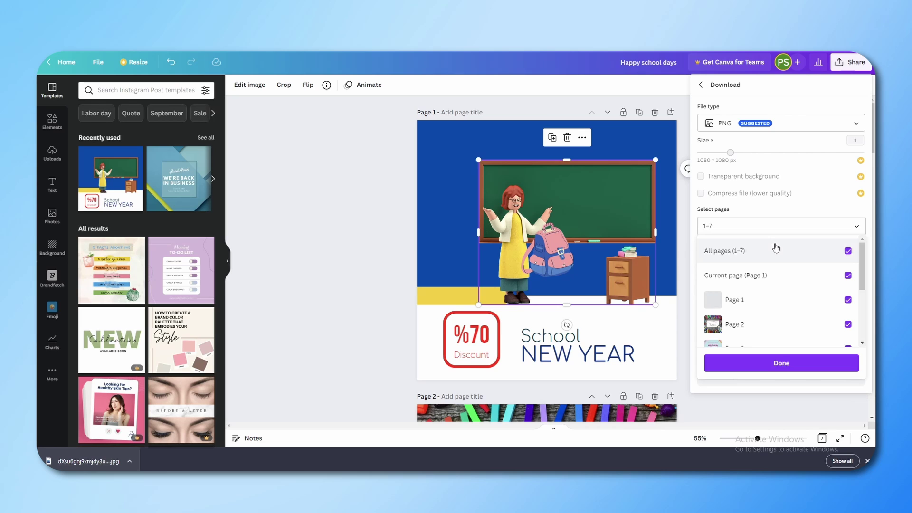
{"action": "left_click", "coordinate": [849, 251]}
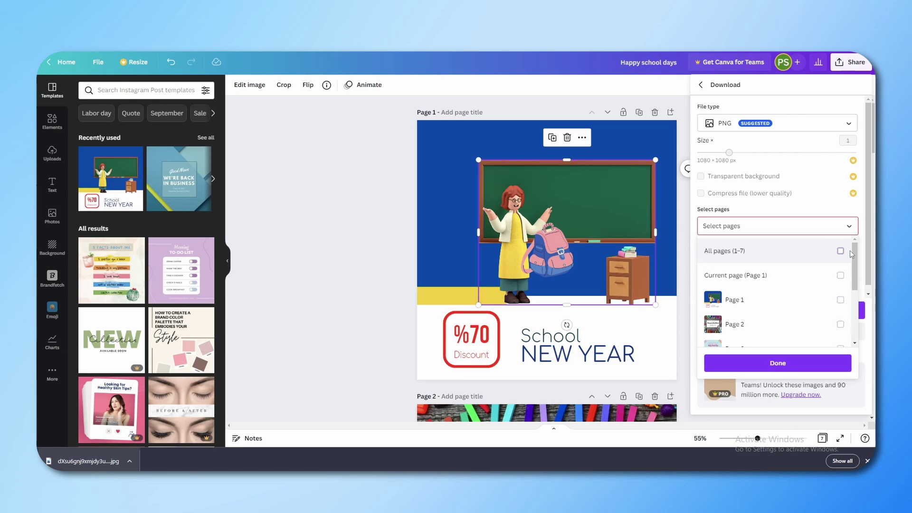
{"action": "left_click", "coordinate": [857, 226]}
{"action": "scroll", "coordinate": [822, 277], "scroll_direction": "down", "scroll_amount": 3}
{"action": "scroll", "coordinate": [822, 277], "scroll_direction": "down", "scroll_amount": 2}
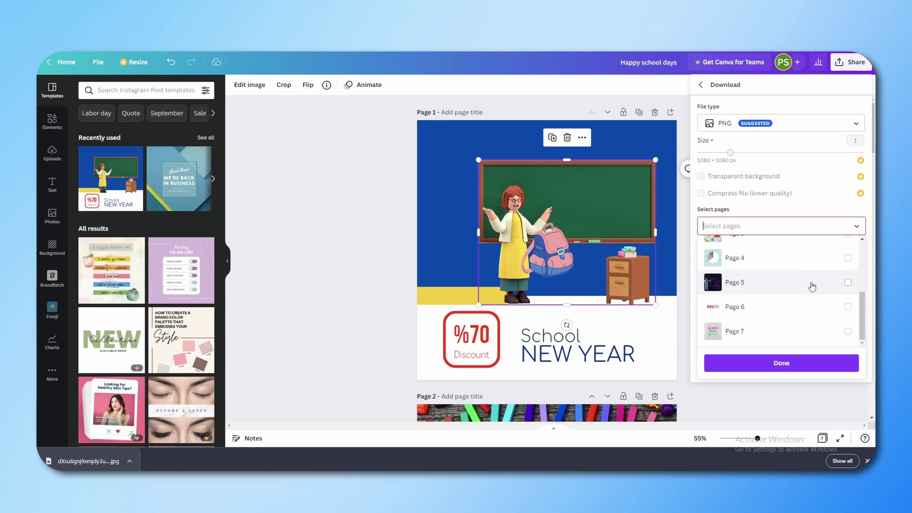
{"action": "scroll", "coordinate": [802, 304], "scroll_direction": "up", "scroll_amount": 5}
{"action": "left_click", "coordinate": [848, 301]}
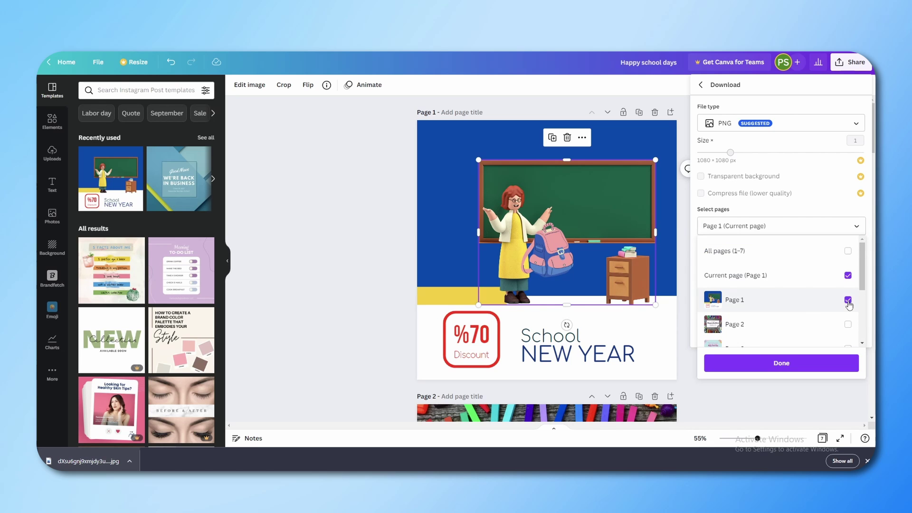
{"action": "left_click", "coordinate": [764, 361]}
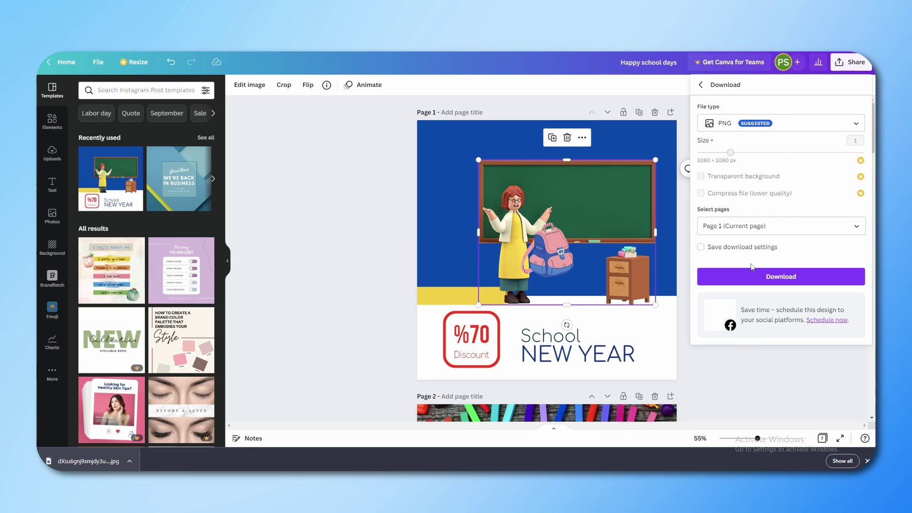
{"action": "left_click", "coordinate": [716, 276]}
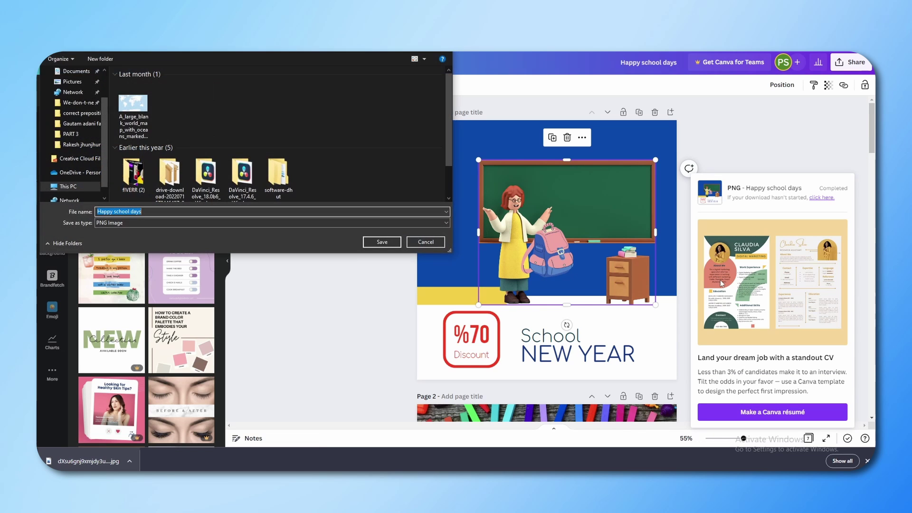
{"action": "left_click", "coordinate": [382, 242]}
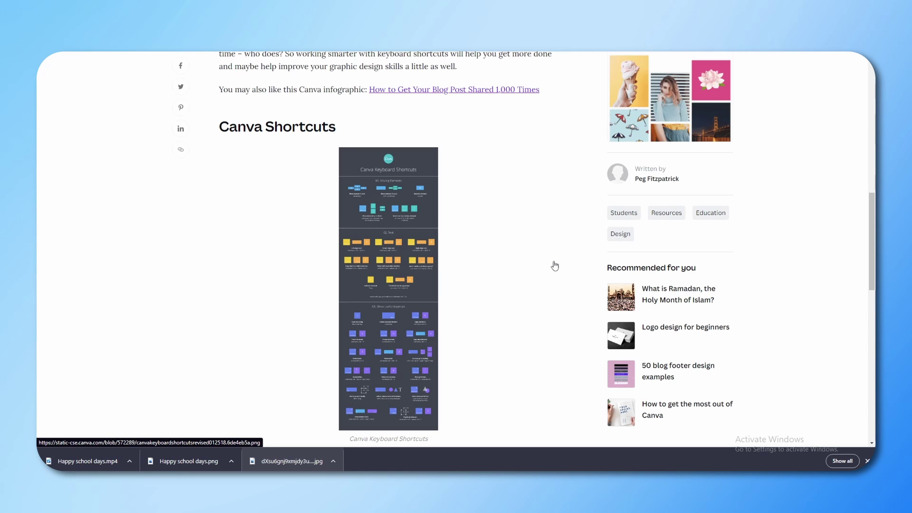
Open the Canva Keyboard Shortcuts infographic from the Canva Shortcuts article.
{"action": "scroll", "coordinate": [437, 246], "scroll_direction": "down", "scroll_amount": 1}
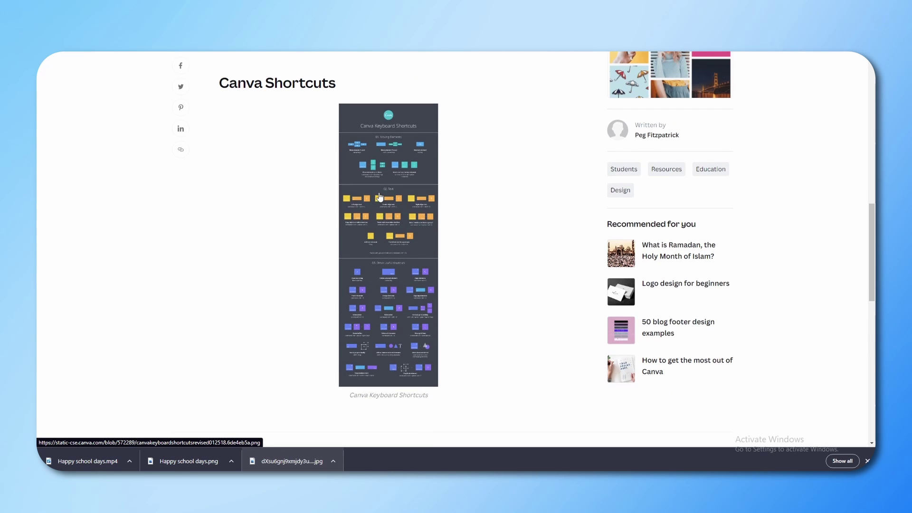
{"action": "left_click", "coordinate": [379, 197]}
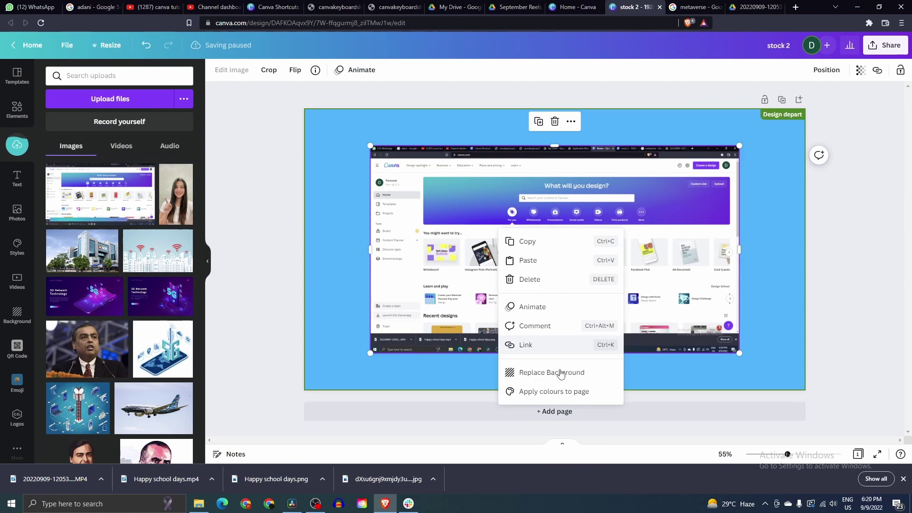
Replace the page background with the Canva home page screenshot and adjust its framing.
{"action": "left_click", "coordinate": [557, 372]}
{"action": "double_click", "coordinate": [471, 323]}
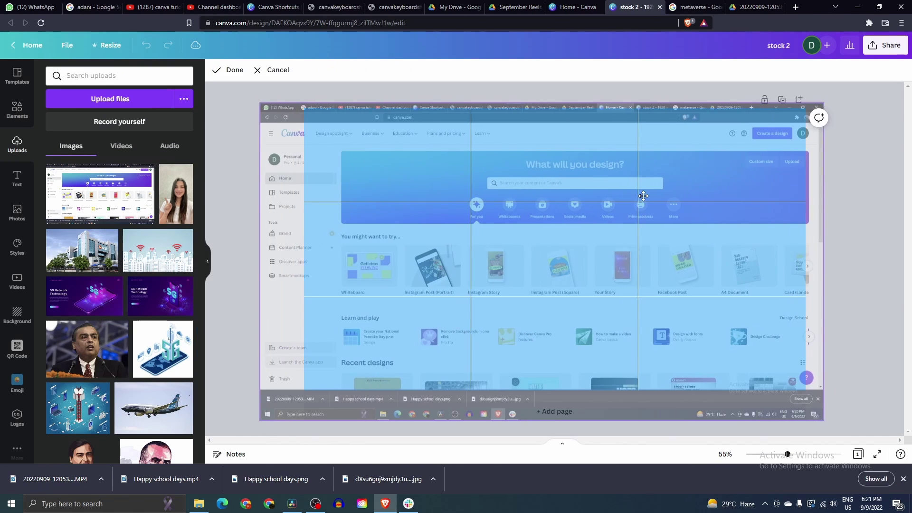
{"action": "left_click", "coordinate": [845, 383]}
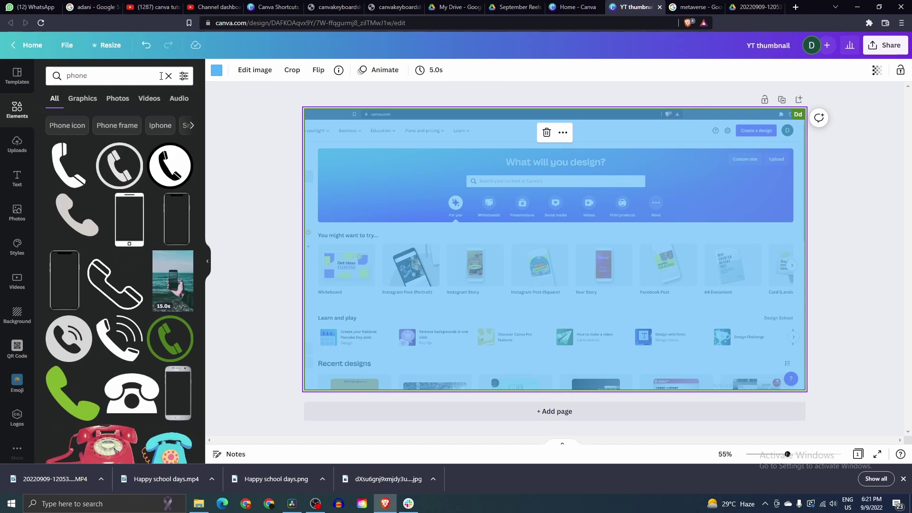
Search the elements for "man shocked" and "female shocked", and add the photo of the shocked woman in a grey T-shirt.
{"action": "type", "text": "man shockd"}
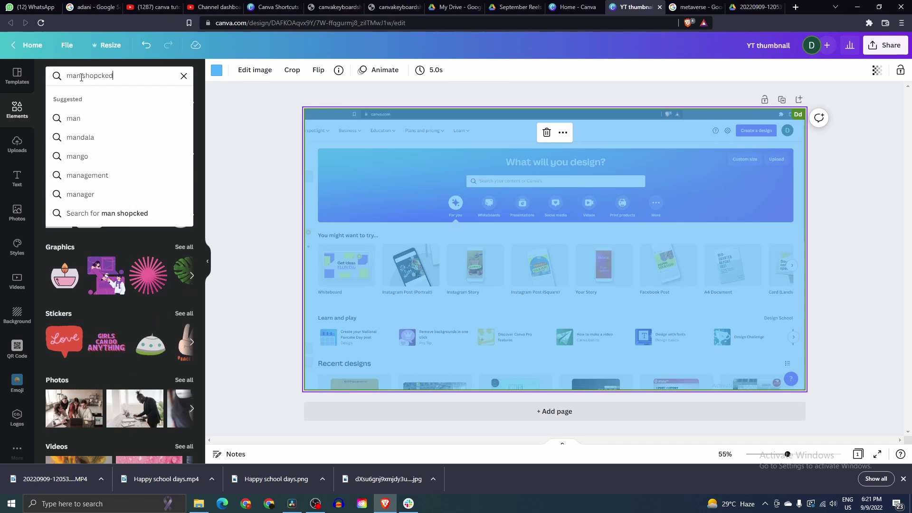
{"action": "key", "text": "Return"}
{"action": "double_click", "coordinate": [73, 75]}
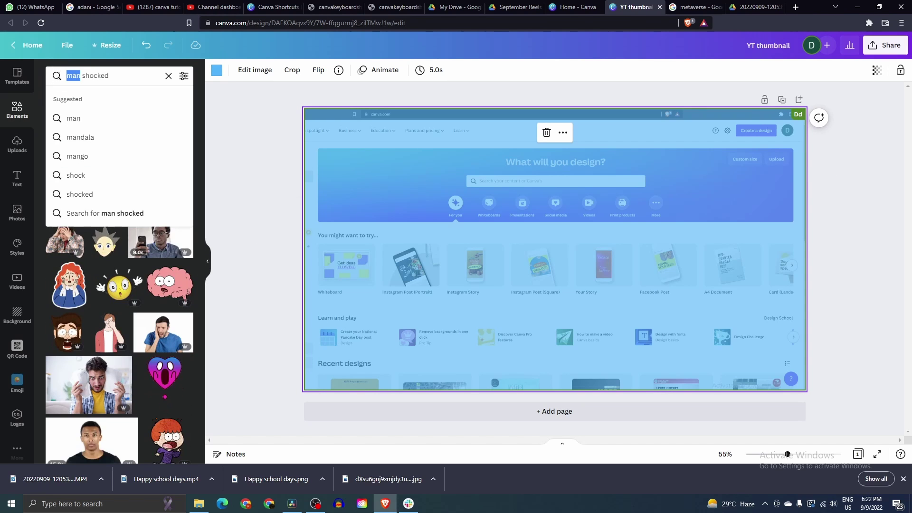
{"action": "type", "text": "female"}
{"action": "key", "text": "Return"}
{"action": "left_click", "coordinate": [155, 205]}
Apply a Drop shadow to the shocked woman's photo and adjust the shadow's settings.
{"action": "left_click", "coordinate": [231, 70]}
{"action": "left_click", "coordinate": [98, 153]}
{"action": "left_click", "coordinate": [184, 193]}
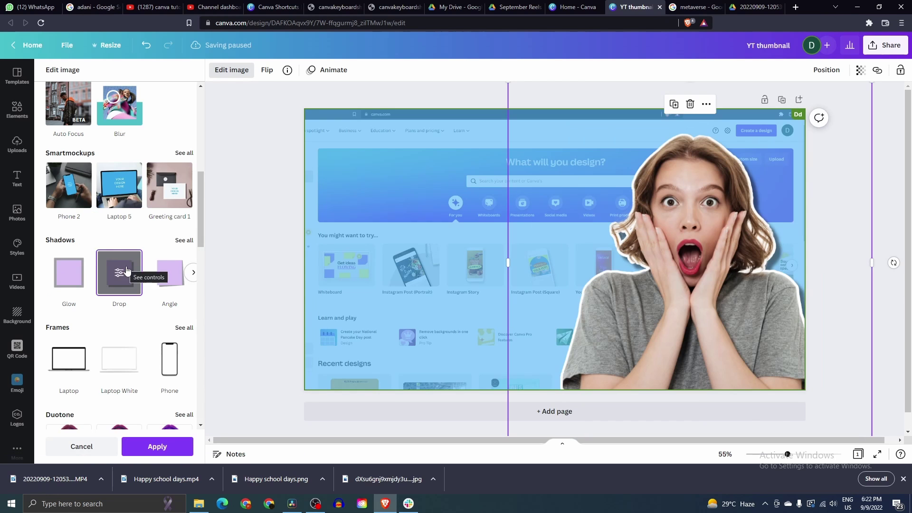
{"action": "left_click", "coordinate": [122, 266]}
{"action": "left_click_drag", "start_coordinate": [45, 230], "coordinate": [98, 232]}
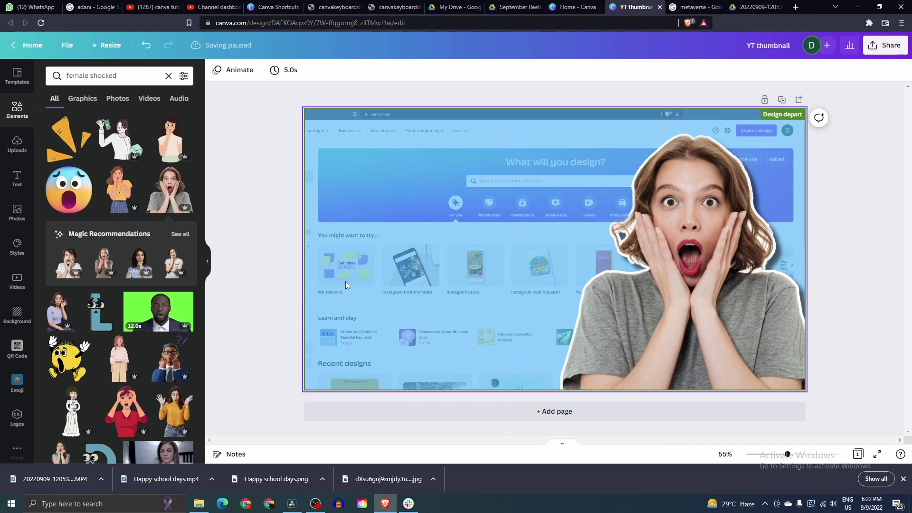
{"action": "left_click", "coordinate": [689, 285]}
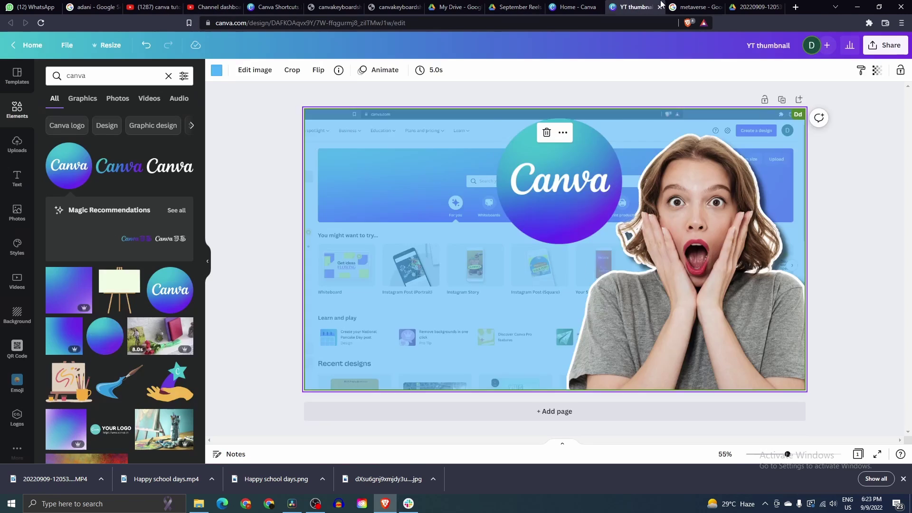
Add a second page, and give the Canva logo on page 1 a Glow shadow with reduced settings.
{"action": "key", "text": "ctrl+Return"}
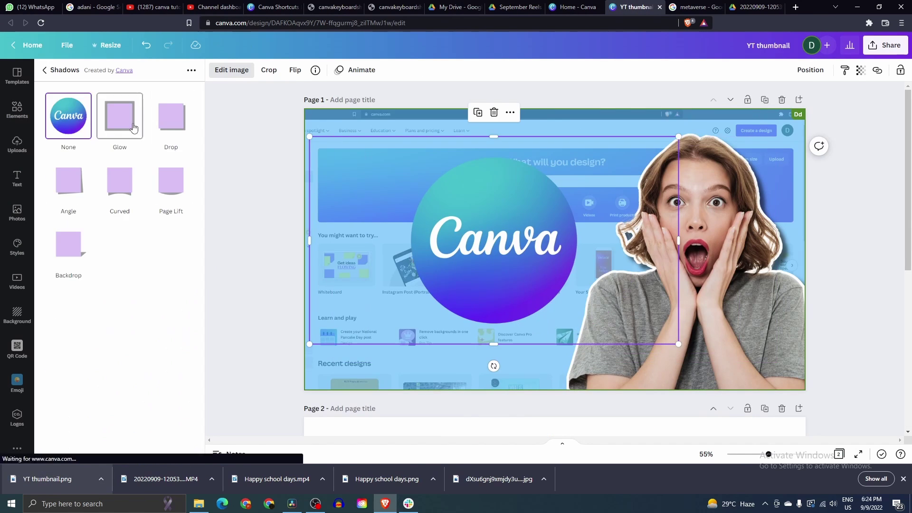
{"action": "left_click", "coordinate": [129, 124]}
{"action": "left_click_drag", "start_coordinate": [83, 173], "coordinate": [45, 173]}
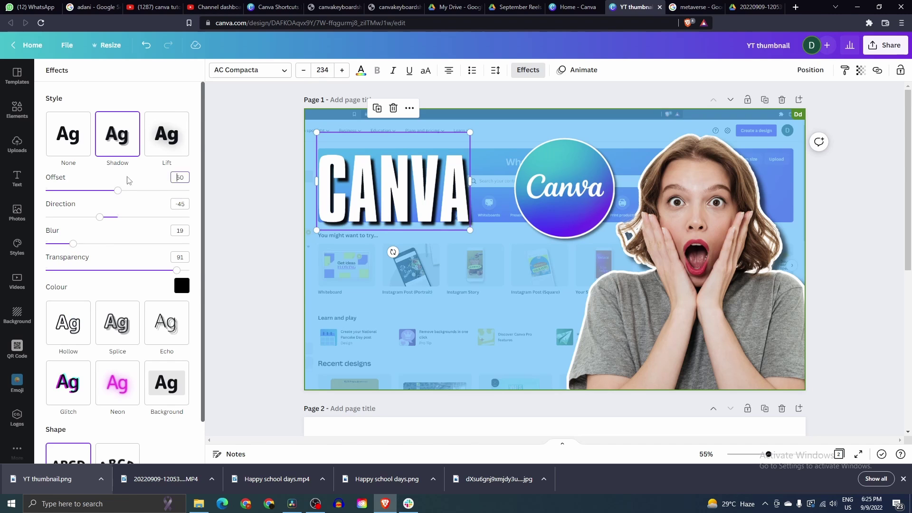
Add the text BEGINNER below the CANVA title and place TUTORIAL underneath it.
{"action": "left_click", "coordinate": [270, 224]}
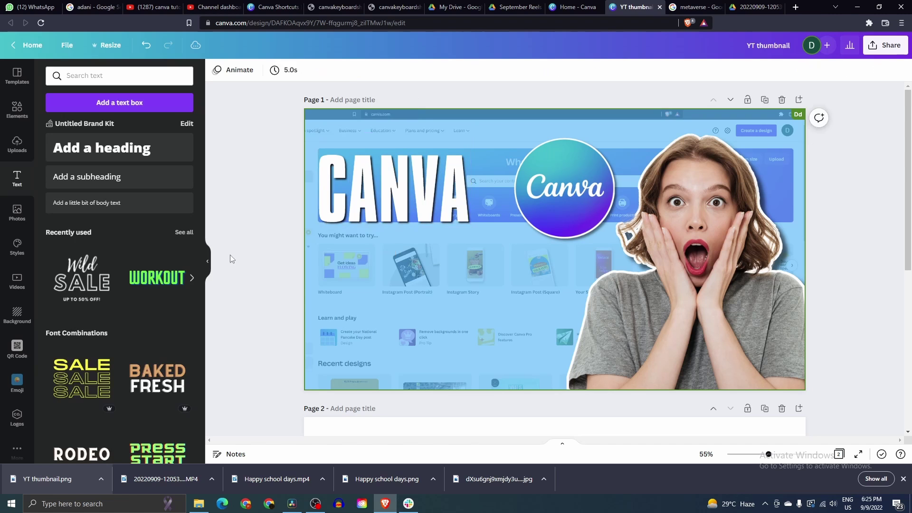
{"action": "type", "text": "BEGINNER"}
{"action": "left_click_drag", "start_coordinate": [478, 311], "coordinate": [400, 346]}
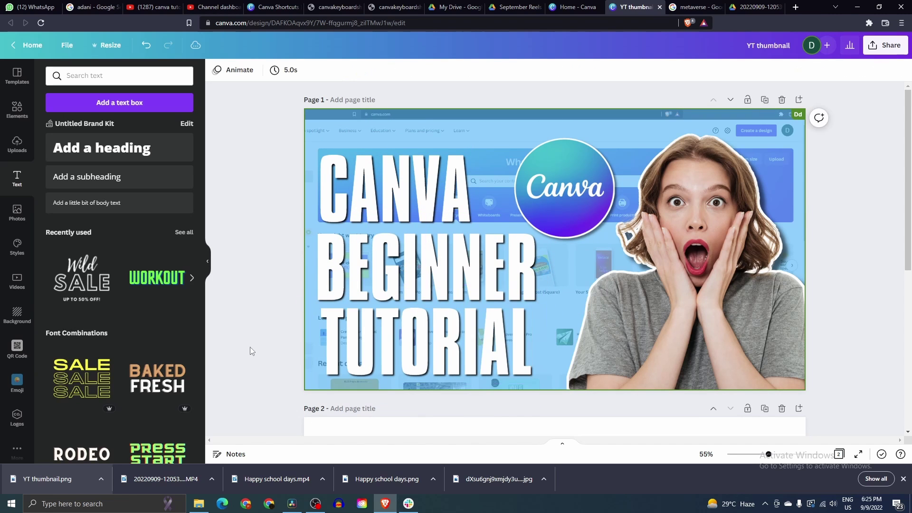
{"action": "left_click", "coordinate": [235, 335]}
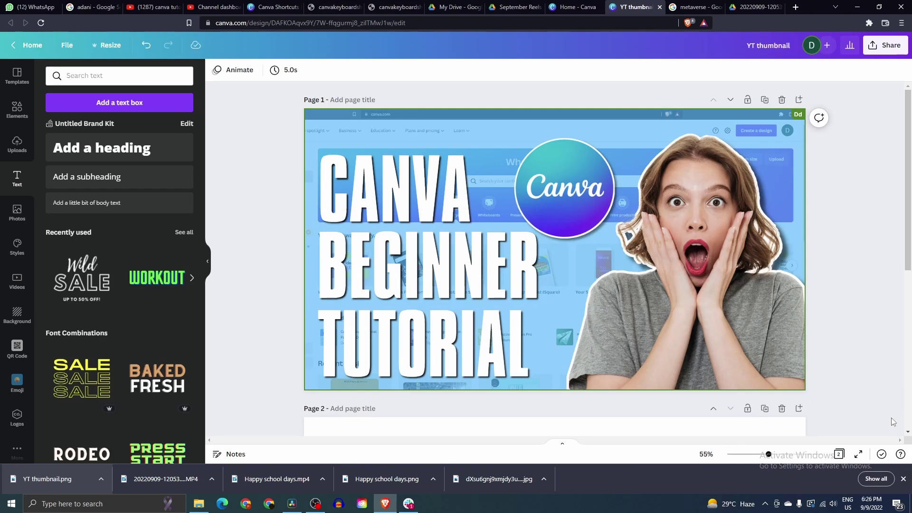
Browse the Headings fonts and the full font list, and set the CANVA title's font to Anton.
{"action": "left_click", "coordinate": [394, 190]}
{"action": "left_click", "coordinate": [249, 70]}
{"action": "left_click", "coordinate": [62, 75]}
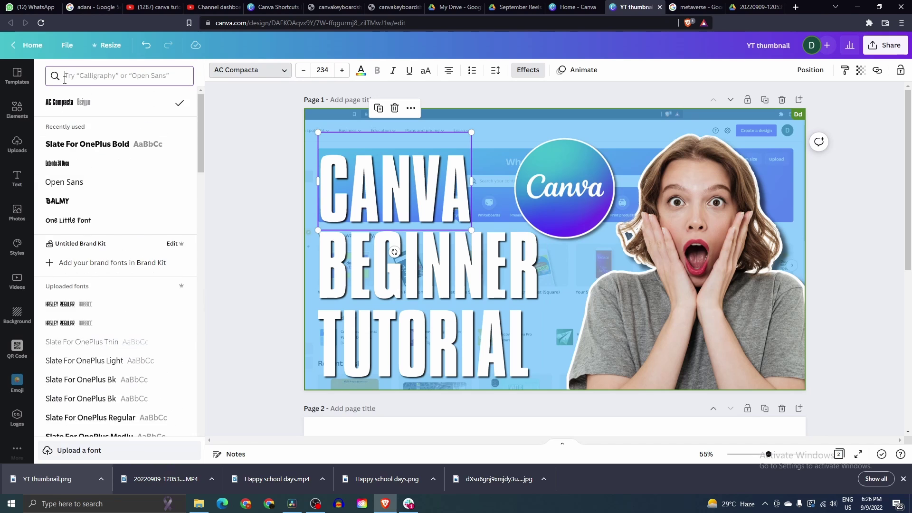
{"action": "left_click", "coordinate": [74, 96]}
{"action": "left_click", "coordinate": [133, 102]}
{"action": "scroll", "coordinate": [128, 299], "scroll_direction": "down", "scroll_amount": 20}
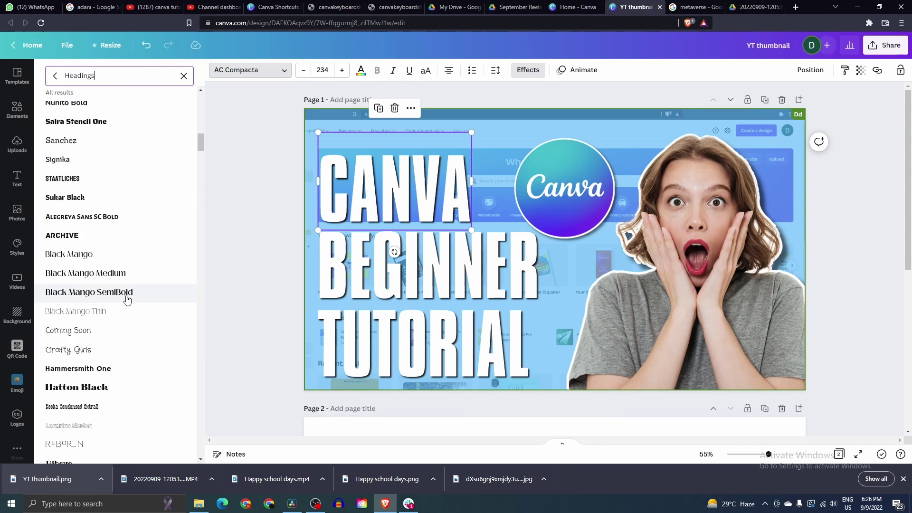
{"action": "left_click", "coordinate": [184, 75]}
{"action": "scroll", "coordinate": [102, 218], "scroll_direction": "down", "scroll_amount": 5}
{"action": "scroll", "coordinate": [86, 157], "scroll_direction": "down", "scroll_amount": 2}
{"action": "left_click", "coordinate": [85, 157]}
{"action": "left_click", "coordinate": [398, 200]}
Undo the last changes to the thumbnail's title texts.
{"action": "key", "text": "ctrl+z"}
{"action": "key", "text": "ctrl+z"}
{"action": "key", "text": "ctrl+z"}
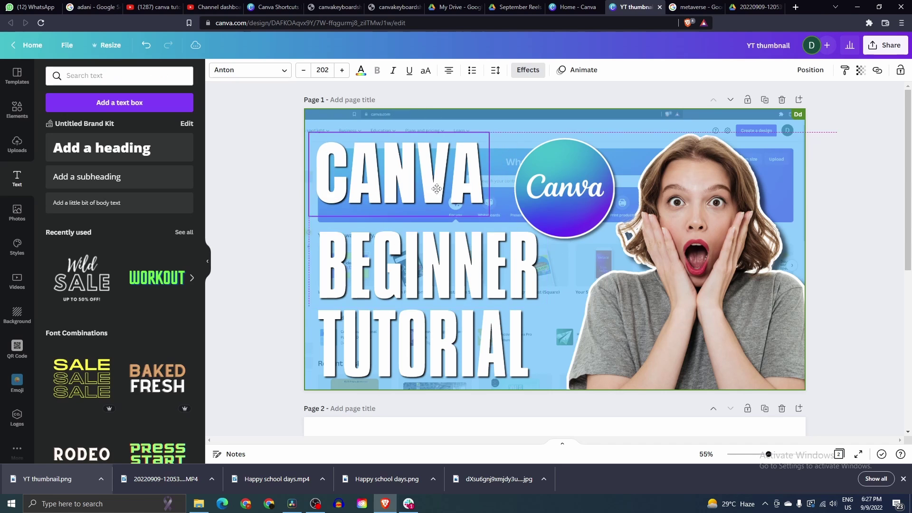
{"action": "key", "text": "ctrl+z"}
{"action": "key", "text": "ctrl+z"}
{"action": "key", "text": "ctrl+z"}
{"action": "key", "text": "ctrl+z"}
{"action": "key", "text": "ctrl+z"}
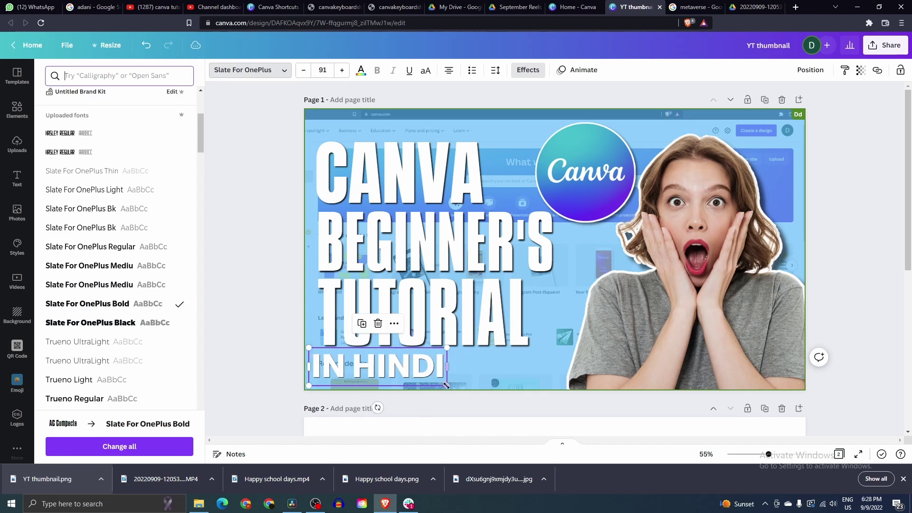
Undo the last changes to the IN HINDI text.
{"action": "key", "text": "ctrl+z"}
{"action": "key", "text": "ctrl+z"}
{"action": "key", "text": "ctrl+z"}
{"action": "key", "text": "ctrl+z"}
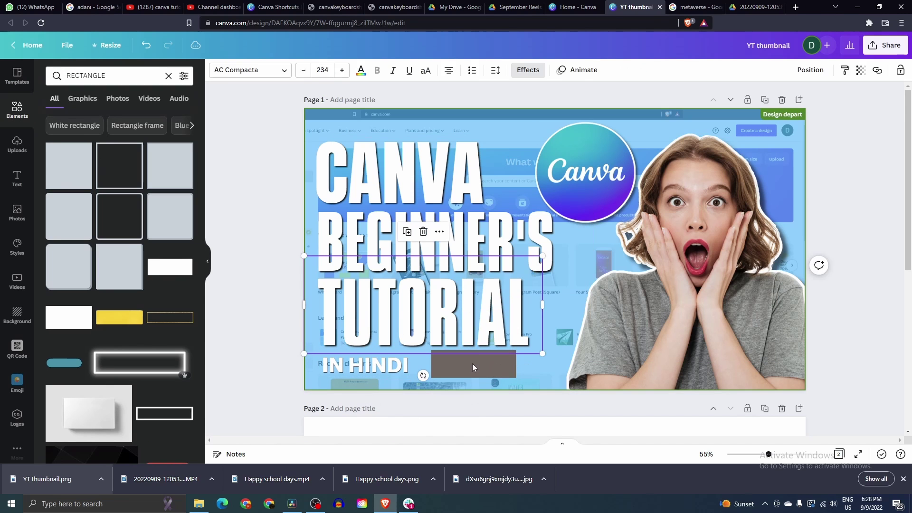
Position the rectangle behind the IN HINDI text in the lower-left corner of the thumbnail.
{"action": "left_click_drag", "start_coordinate": [490, 371], "coordinate": [362, 350]}
{"action": "left_click", "coordinate": [266, 369]}
{"action": "left_click_drag", "start_coordinate": [430, 364], "coordinate": [429, 364]}
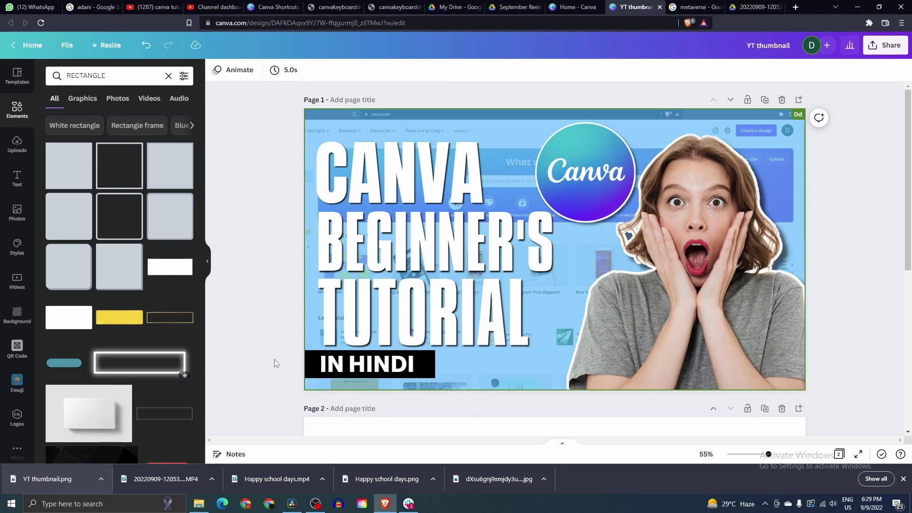